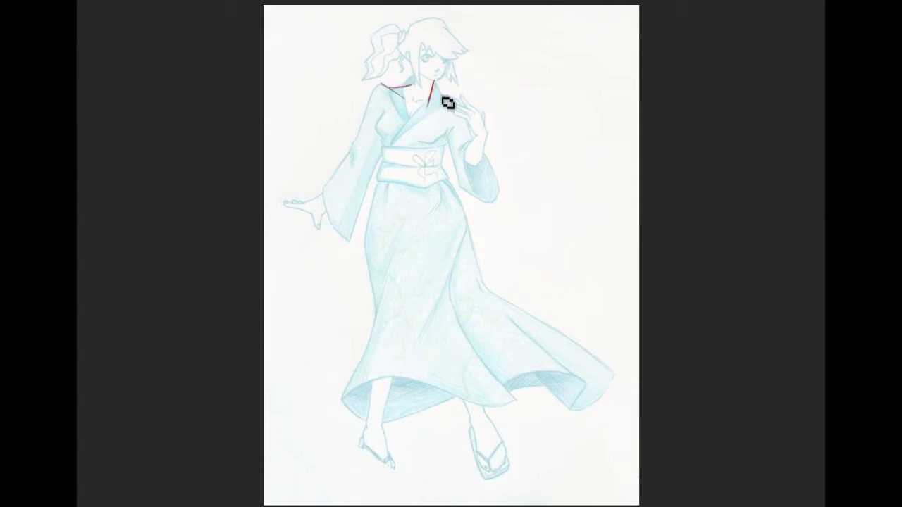
Sketch the sides of the torso from the shoulders to the waist in red over the blue kimono drawing
drag(382, 86, 380, 137)
drag(456, 103, 419, 180)
key(ctrl+z)
drag(457, 105, 435, 164)
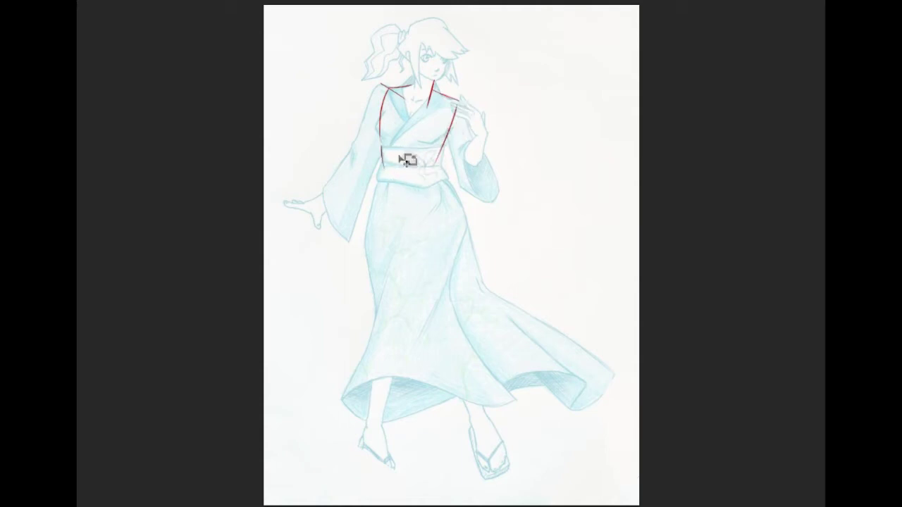
drag(385, 150, 444, 170)
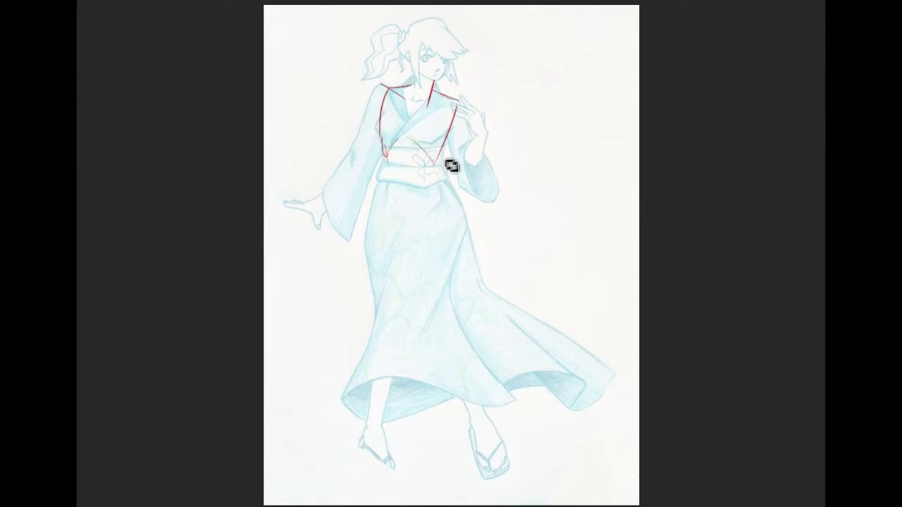
Sketch the midriff and chest centre line, the flaring hip sides and the angled pelvis lines in red
mouse_move(405, 144)
mouse_down()
mouse_move(411, 212)
mouse_move(412, 183)
mouse_move(379, 194)
mouse_up()
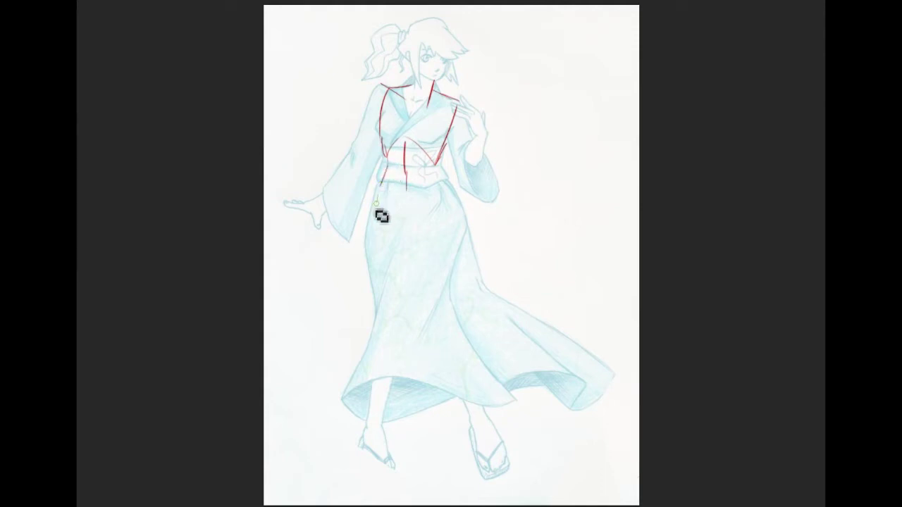
drag(438, 168, 467, 242)
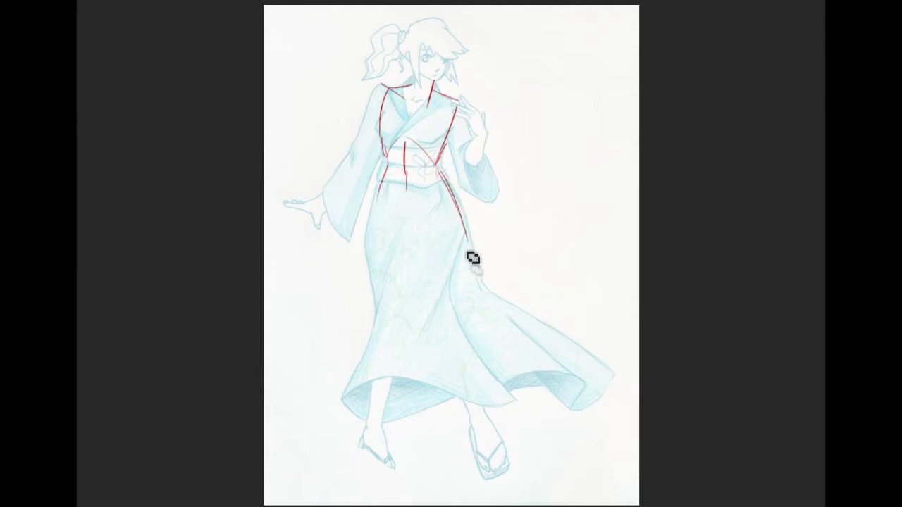
mouse_move(381, 198)
mouse_down()
mouse_move(395, 221)
mouse_move(415, 204)
mouse_move(393, 204)
mouse_move(419, 235)
mouse_move(400, 211)
mouse_up()
drag(423, 205, 446, 187)
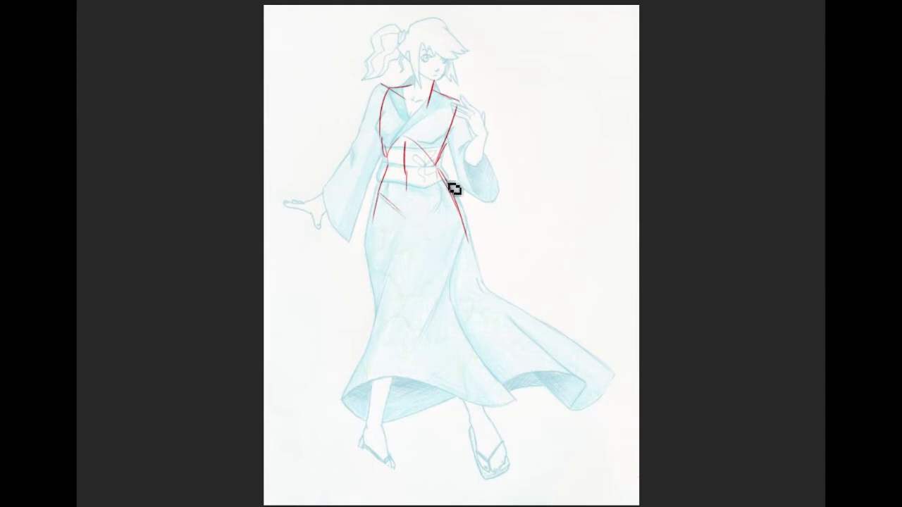
drag(417, 100, 408, 132)
drag(414, 102, 406, 135)
Resize the image to a resolution of 300 pixels/inch and a document width of 15 inches
key(alt+i)
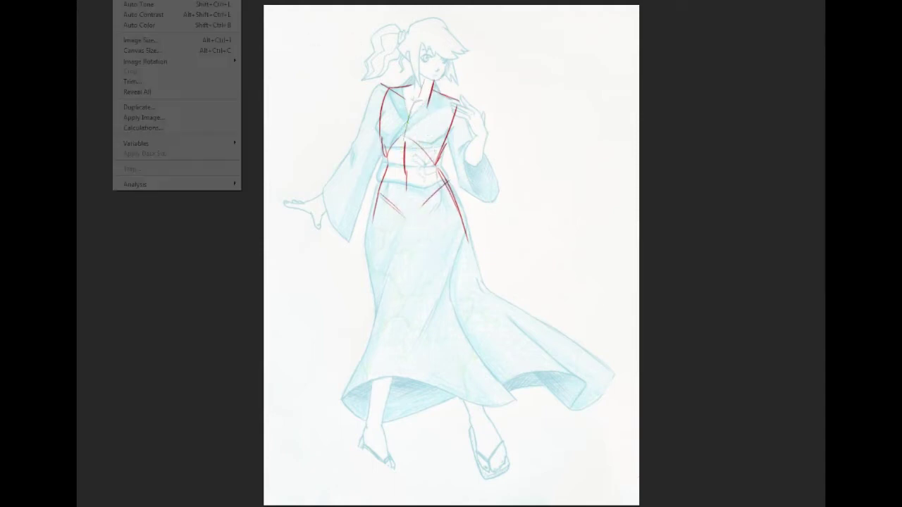
click(145, 36)
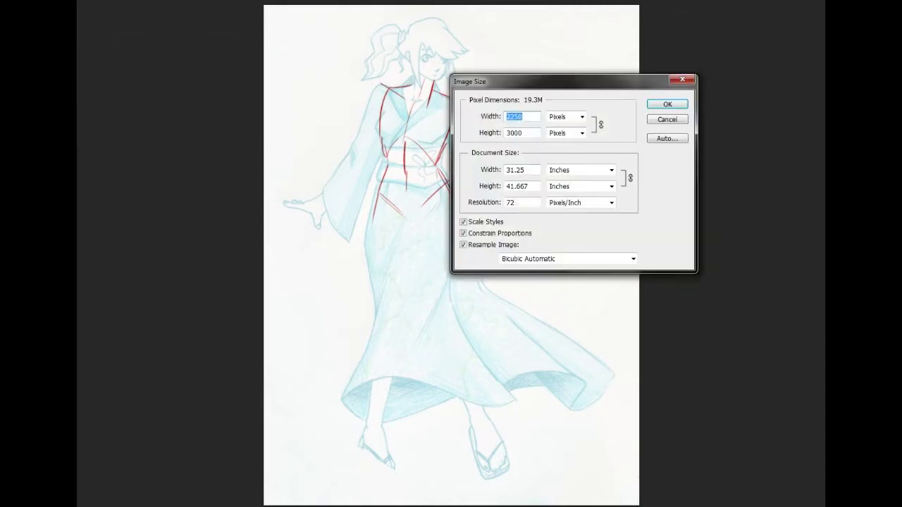
text(300)
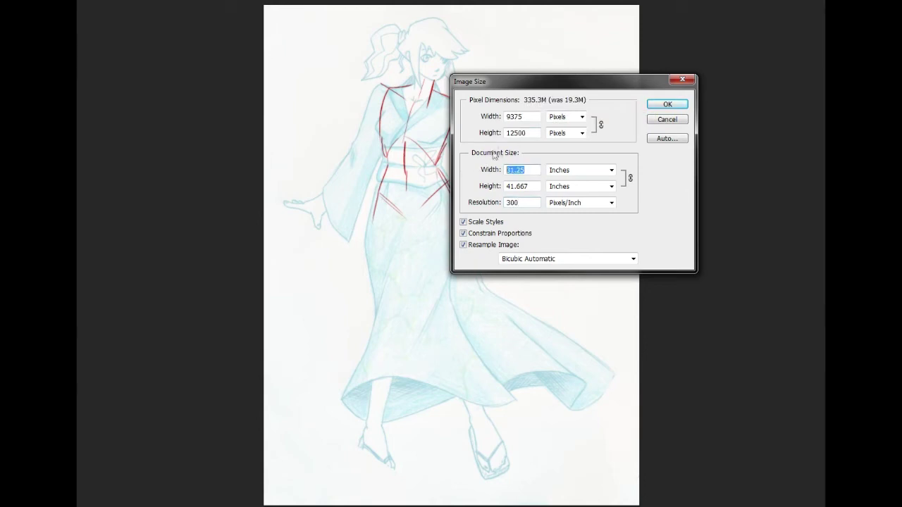
text(15)
key(Return)
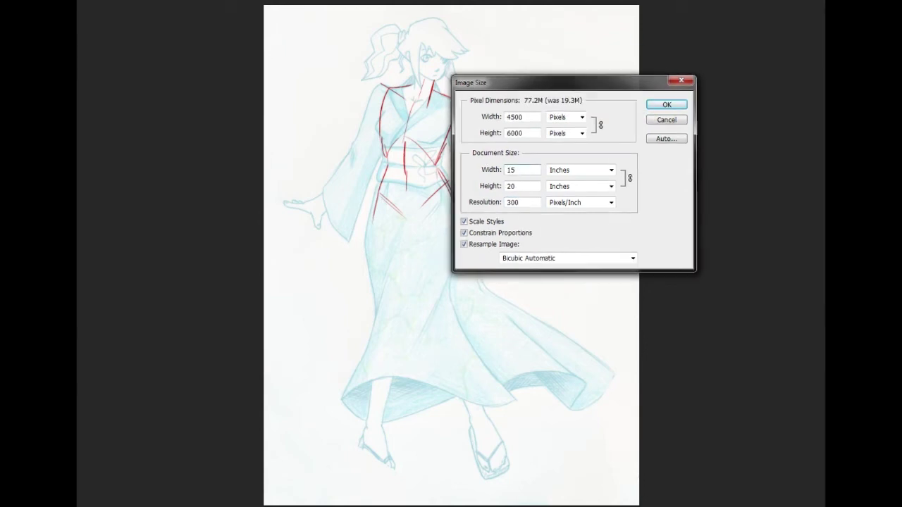
key(ctrl+plus)
key(ctrl+plus)
drag(736, 275, 738, 379)
drag(431, 32, 269, 203)
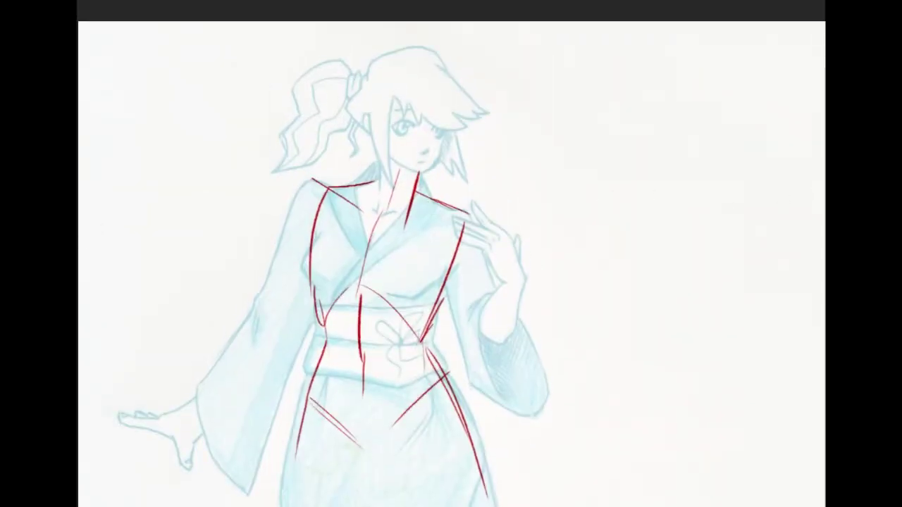
key(ctrl+0)
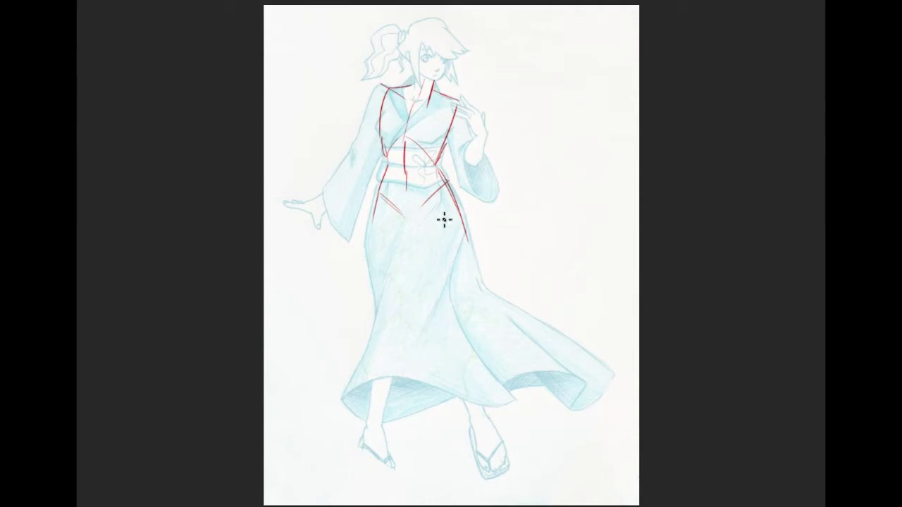
drag(446, 185, 363, 305)
key(ctrl+z)
mouse_move(446, 191)
mouse_down()
mouse_move(389, 320)
mouse_move(447, 197)
mouse_move(372, 328)
mouse_up()
key(ctrl+z)
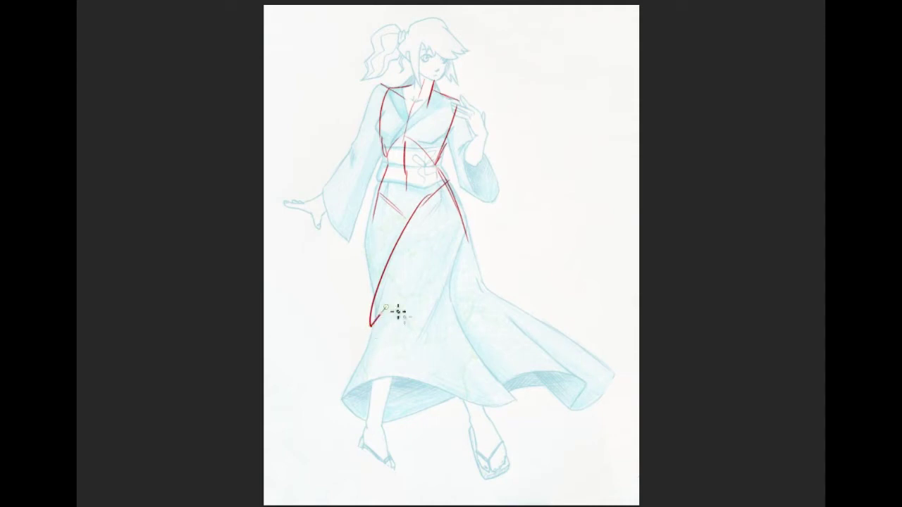
key(ctrl+z)
mouse_move(432, 208)
mouse_down()
mouse_move(405, 232)
mouse_move(374, 323)
mouse_up()
key(ctrl+z)
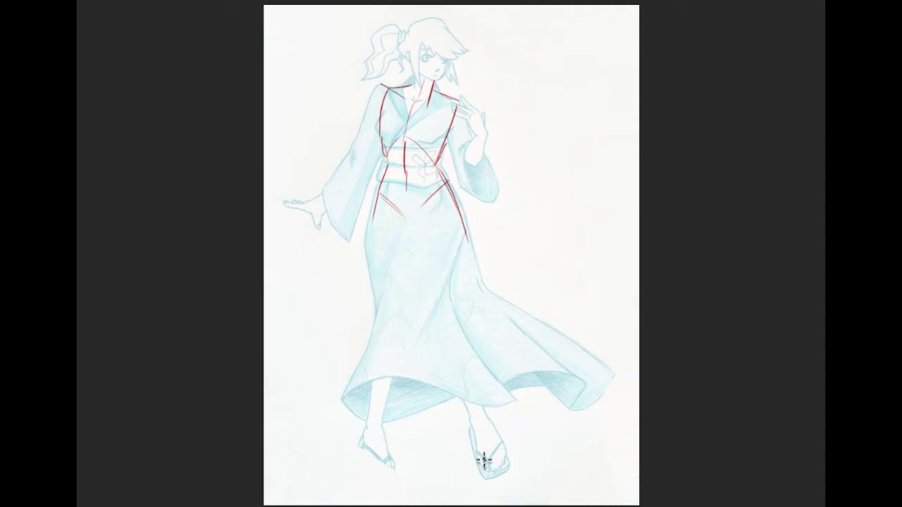
key(ctrl+z)
mouse_move(458, 280)
mouse_down()
mouse_move(506, 254)
mouse_move(531, 256)
mouse_move(507, 272)
mouse_up()
key(ctrl+z)
drag(374, 213, 386, 306)
key(ctrl+z)
Sketch the contours of both thighs from the hips down to the knees under the kimono skirt
mouse_move(372, 217)
mouse_down()
mouse_move(389, 316)
mouse_move(399, 310)
mouse_up()
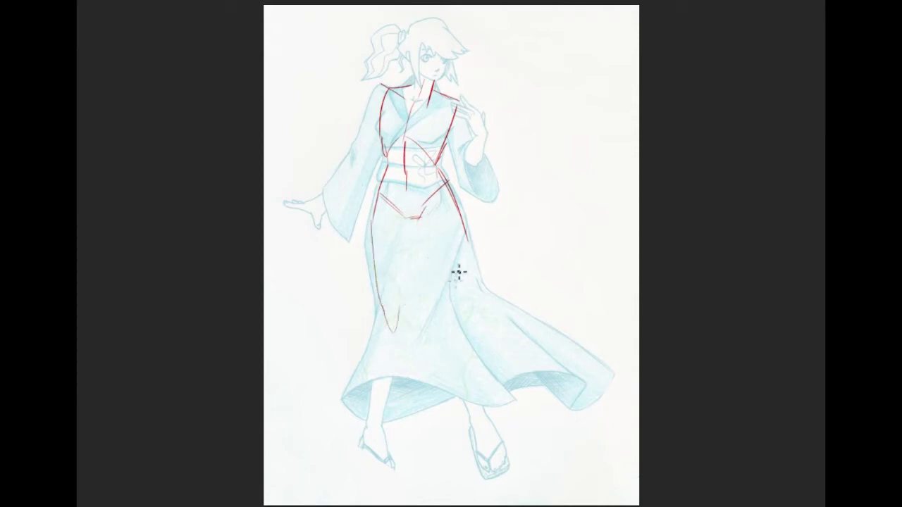
drag(468, 223, 463, 289)
drag(421, 217, 439, 299)
key(ctrl+z)
key(ctrl+z)
drag(454, 195, 442, 313)
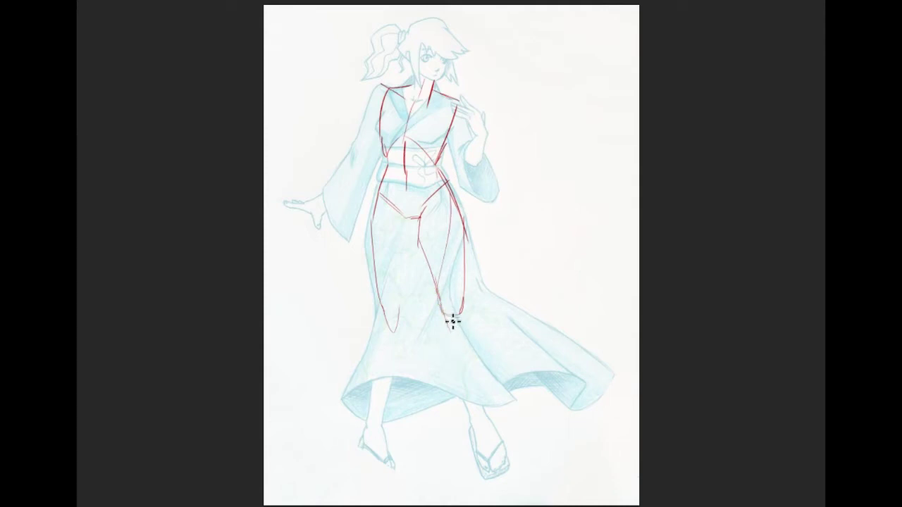
Sketch both lower legs from knee to ankle and close the inner contour of the thigh on the outstretched-arm side
drag(488, 352, 491, 409)
drag(451, 322, 478, 430)
drag(411, 325, 381, 407)
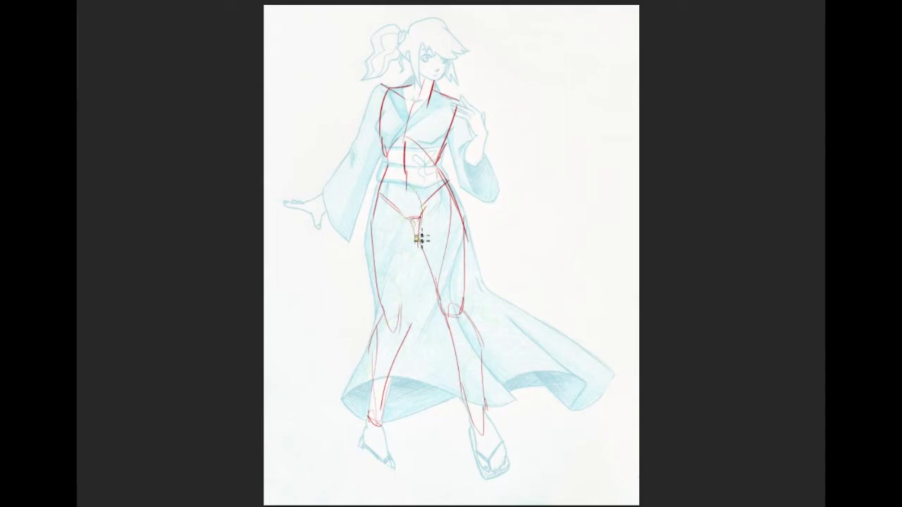
drag(417, 235, 412, 314)
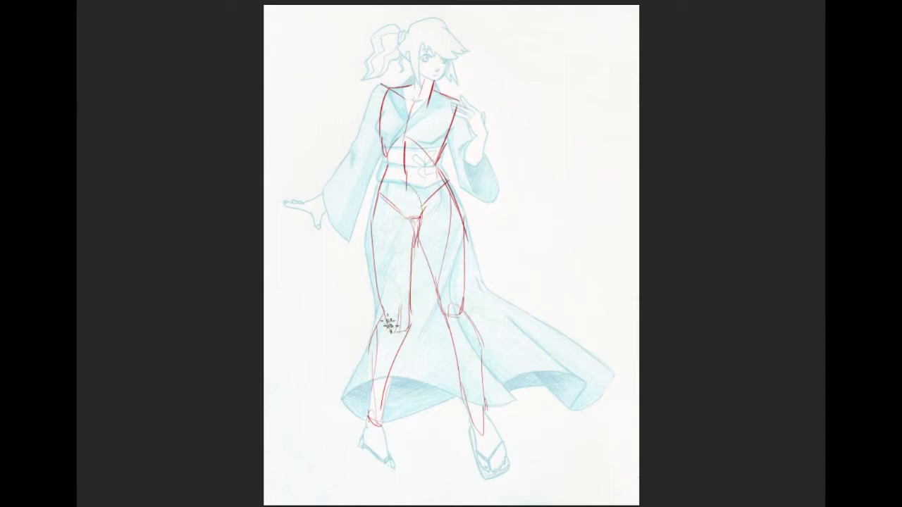
Draw long guide lines across the knees, ankles, hips and shoulders to show the tilt of the pose
drag(486, 297, 534, 276)
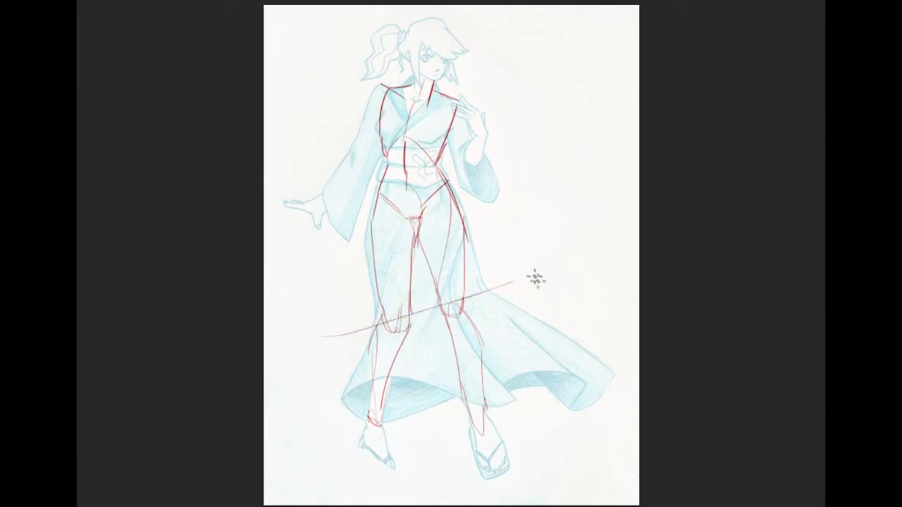
drag(365, 421, 449, 420)
key(ctrl+z)
drag(341, 415, 537, 421)
drag(522, 172, 343, 203)
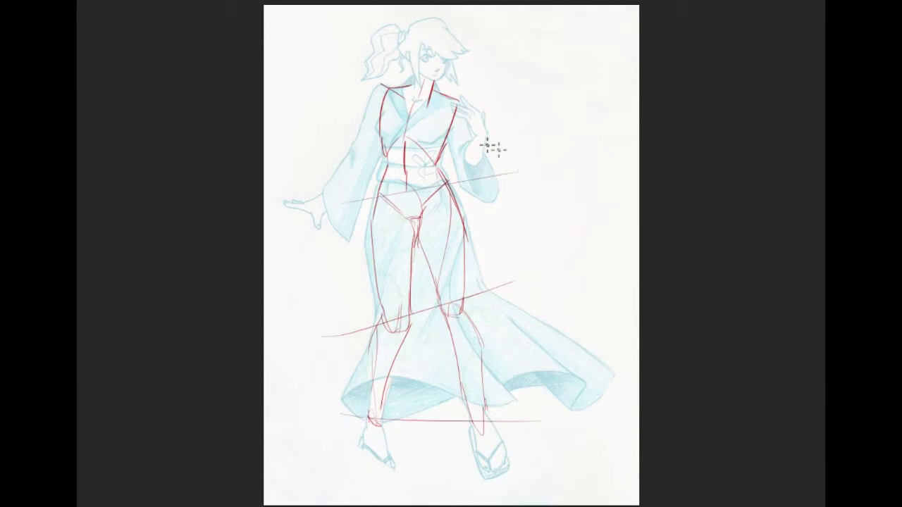
drag(350, 83, 553, 113)
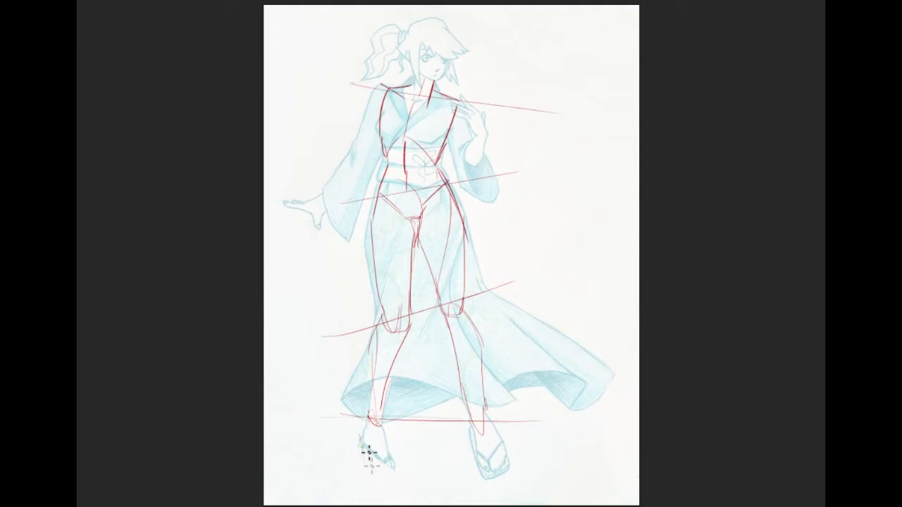
Rough in the foot on the outstretched-arm side and undo the extra strokes at the skirt's trailing hem
drag(357, 469, 407, 475)
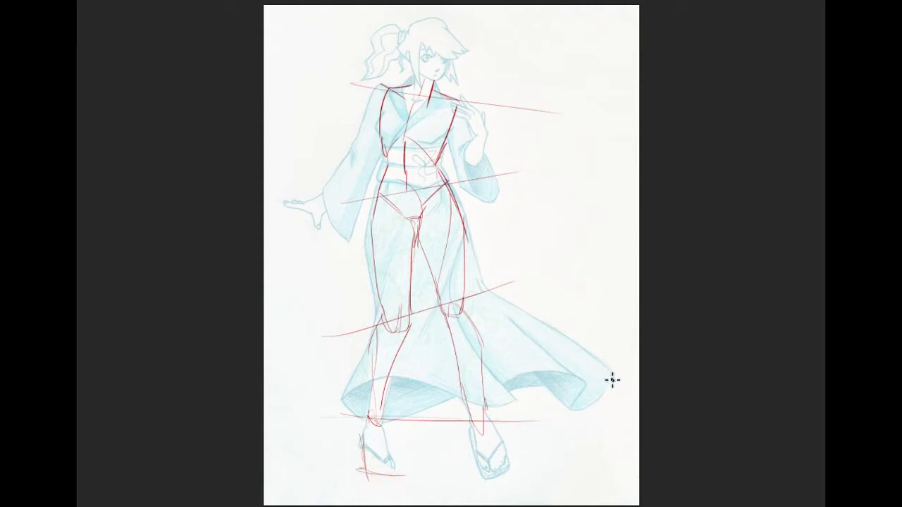
mouse_move(592, 410)
mouse_down()
mouse_move(620, 372)
mouse_move(621, 384)
mouse_move(618, 374)
mouse_up()
key(ctrl+z)
key(ctrl+z)
key(ctrl+z)
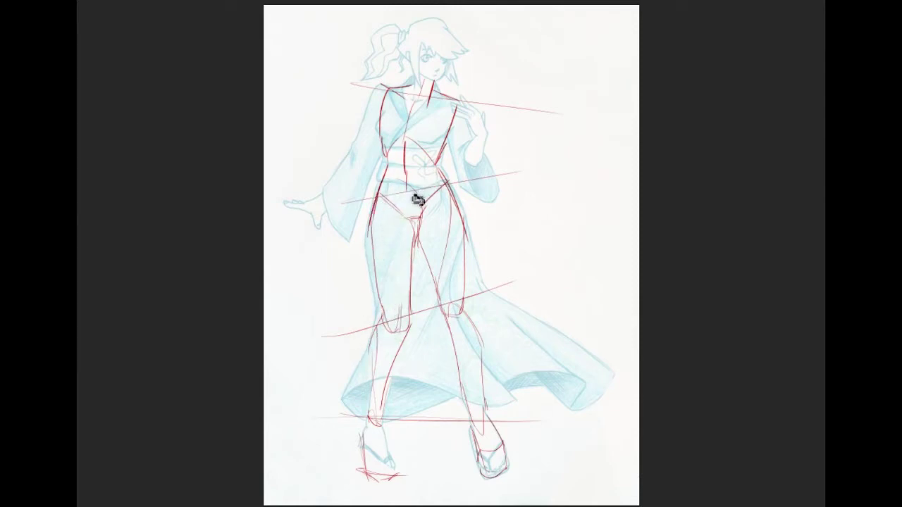
Refine the torso with a second tilted hip line, heavier pelvis and waist curves, and rounded bust contours
drag(370, 210, 477, 181)
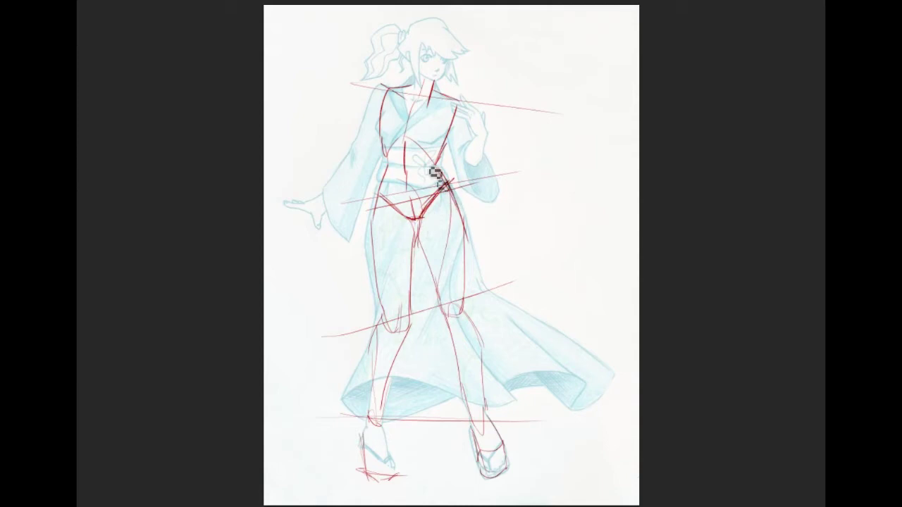
mouse_move(453, 170)
mouse_down()
mouse_move(456, 196)
mouse_move(445, 184)
mouse_move(454, 152)
mouse_up()
mouse_move(388, 113)
mouse_down()
mouse_move(377, 133)
mouse_move(389, 147)
mouse_move(398, 105)
mouse_move(382, 130)
mouse_move(402, 106)
mouse_move(409, 128)
mouse_move(378, 131)
mouse_move(395, 112)
mouse_move(404, 155)
mouse_move(389, 153)
mouse_move(437, 135)
mouse_move(439, 114)
mouse_move(412, 149)
mouse_move(424, 159)
mouse_move(418, 144)
mouse_move(452, 140)
mouse_move(434, 109)
mouse_move(459, 130)
mouse_up()
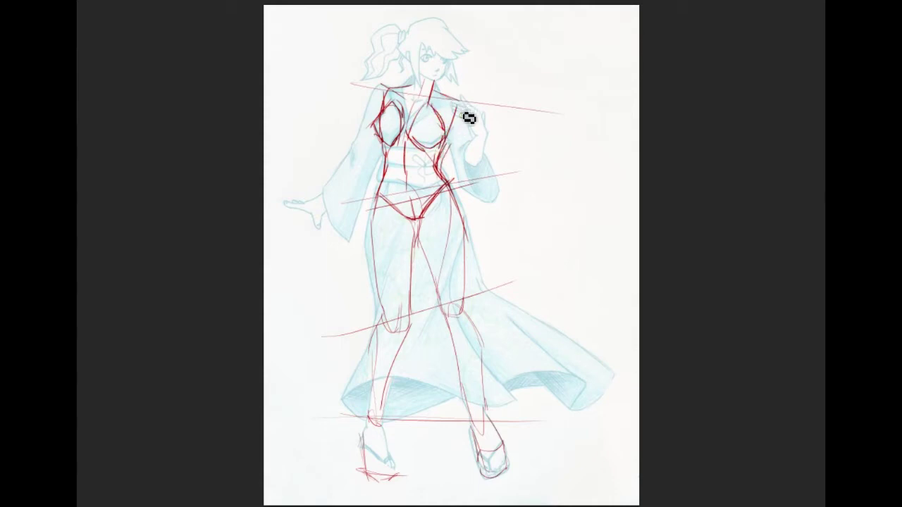
Sketch the curved shoulder and the outstretched arm down through the elbow and wrist to the hand
drag(389, 86, 413, 82)
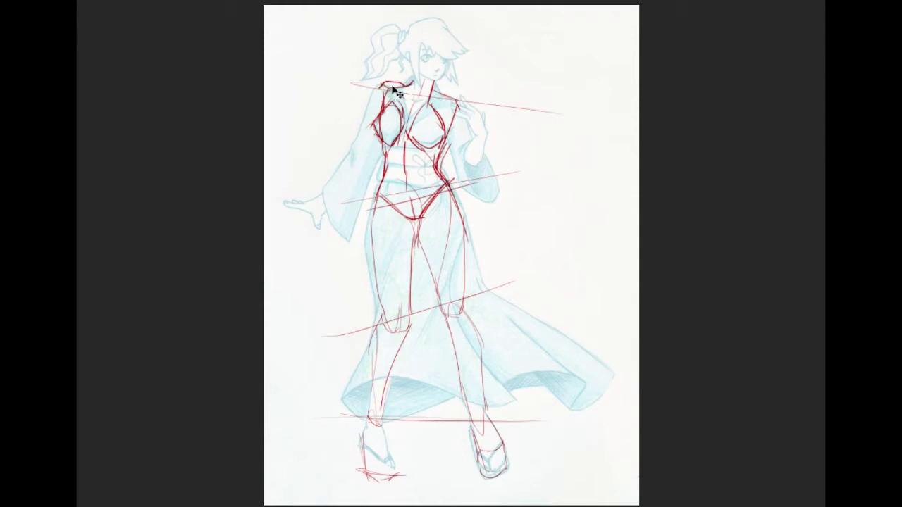
mouse_move(379, 85)
mouse_down()
mouse_move(422, 87)
mouse_move(385, 106)
mouse_move(398, 90)
mouse_move(382, 107)
mouse_move(388, 96)
mouse_move(358, 147)
mouse_up()
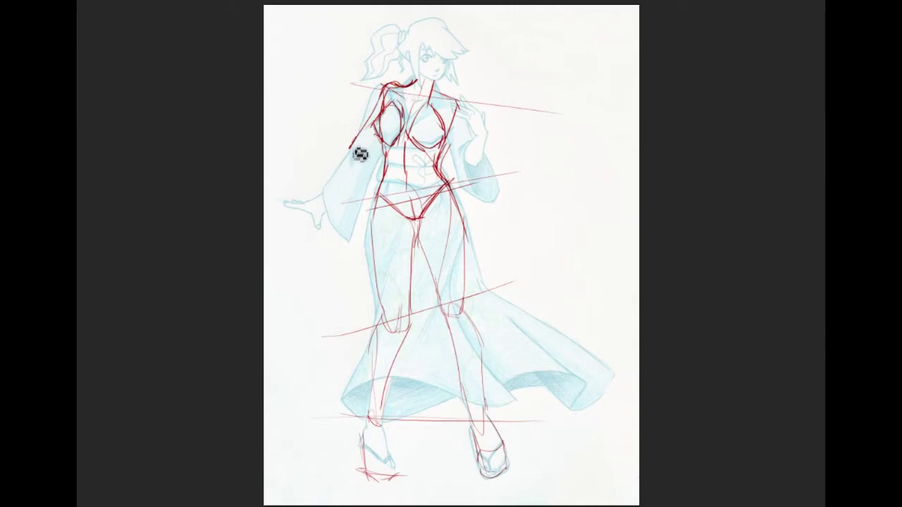
drag(365, 142, 346, 159)
mouse_move(306, 202)
mouse_down()
mouse_move(338, 204)
mouse_move(336, 193)
mouse_move(326, 229)
mouse_move(349, 198)
mouse_move(325, 202)
mouse_move(332, 210)
mouse_move(321, 227)
mouse_move(284, 208)
mouse_move(344, 202)
mouse_move(377, 153)
mouse_up()
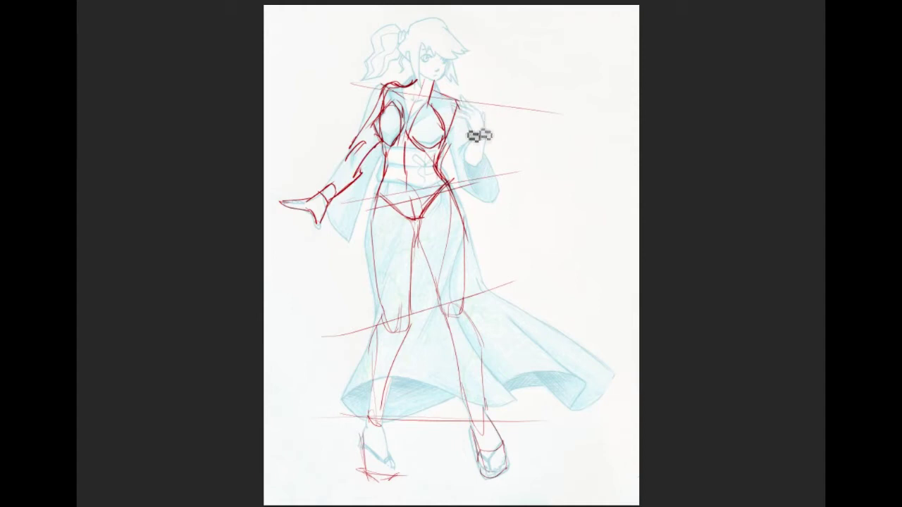
Sketch the raised arm's upper arm, elbow and bent forearm inside the kimono sleeve
mouse_move(459, 105)
mouse_down()
mouse_move(467, 167)
mouse_move(456, 142)
mouse_move(467, 164)
mouse_up()
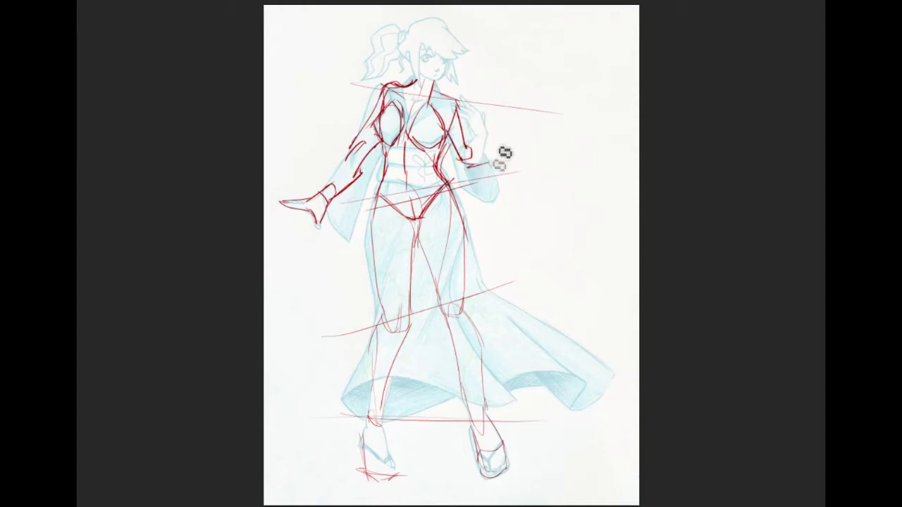
drag(465, 105, 470, 174)
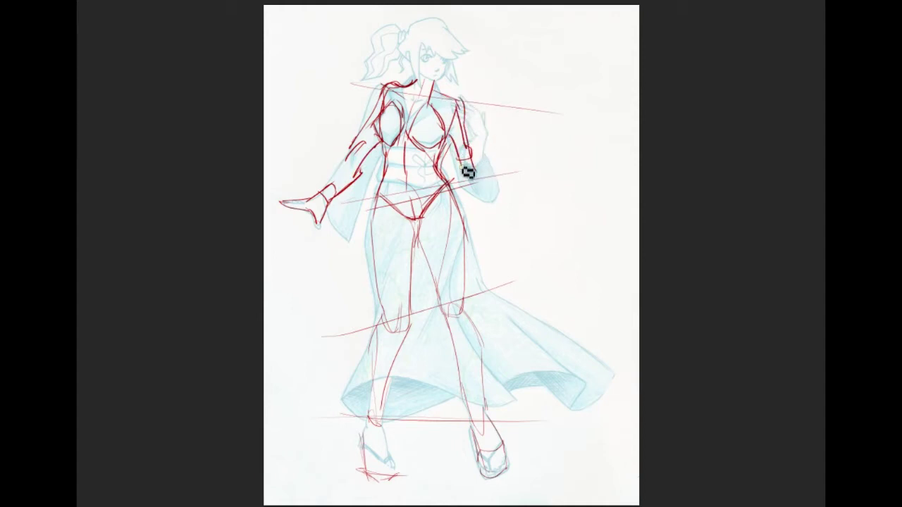
drag(477, 133, 465, 170)
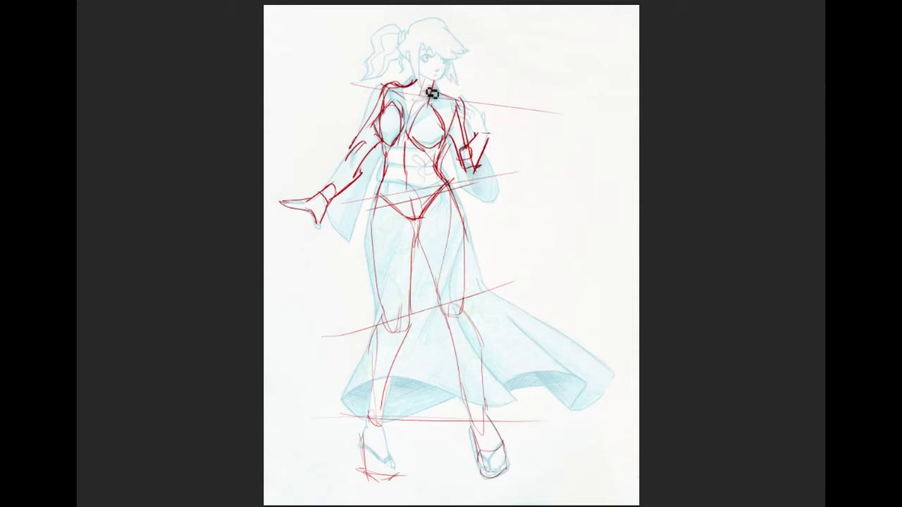
Draw the neck and collarbones and reinforce the waist and thigh contours with heavier red strokes
mouse_move(409, 93)
mouse_down()
mouse_move(415, 106)
mouse_move(437, 93)
mouse_move(398, 97)
mouse_move(451, 104)
mouse_move(441, 91)
mouse_move(457, 108)
mouse_move(442, 181)
mouse_up()
key(l)
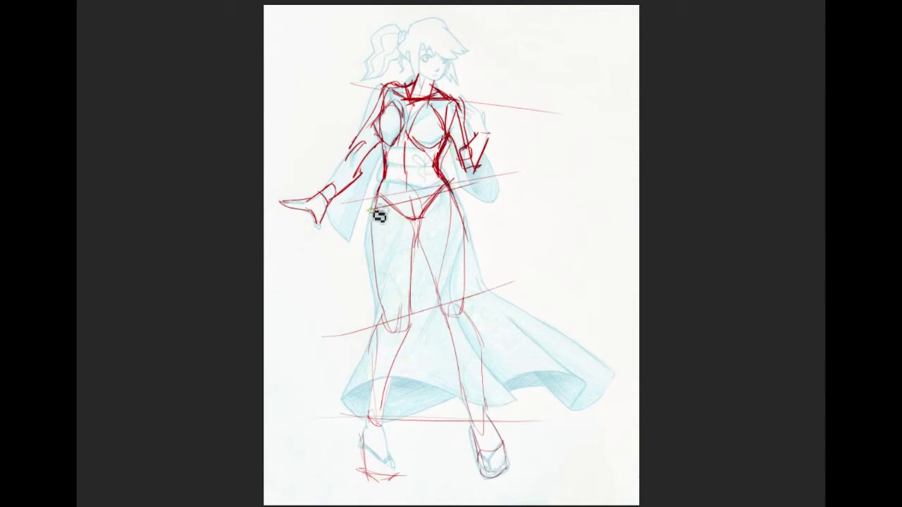
mouse_move(370, 217)
mouse_down()
mouse_move(381, 305)
mouse_move(381, 289)
mouse_up()
drag(462, 223, 463, 302)
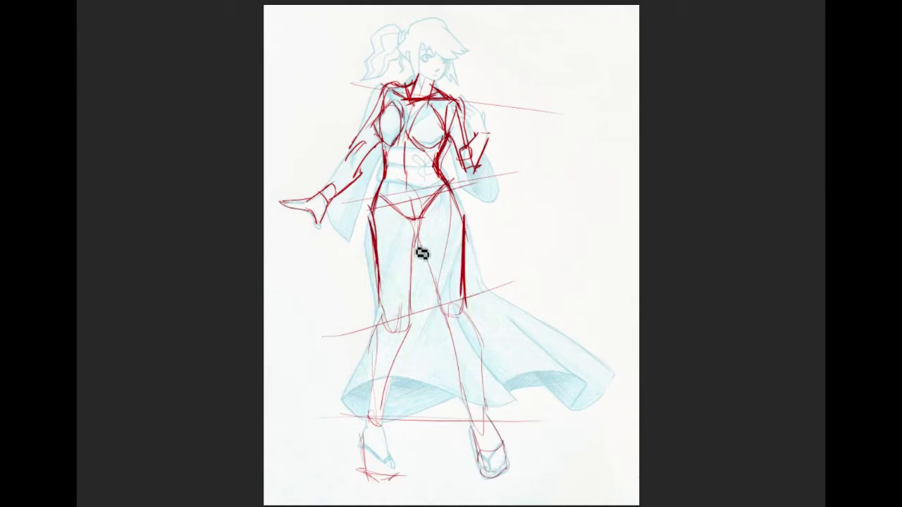
mouse_move(417, 241)
mouse_down()
mouse_move(451, 314)
mouse_move(469, 318)
mouse_up()
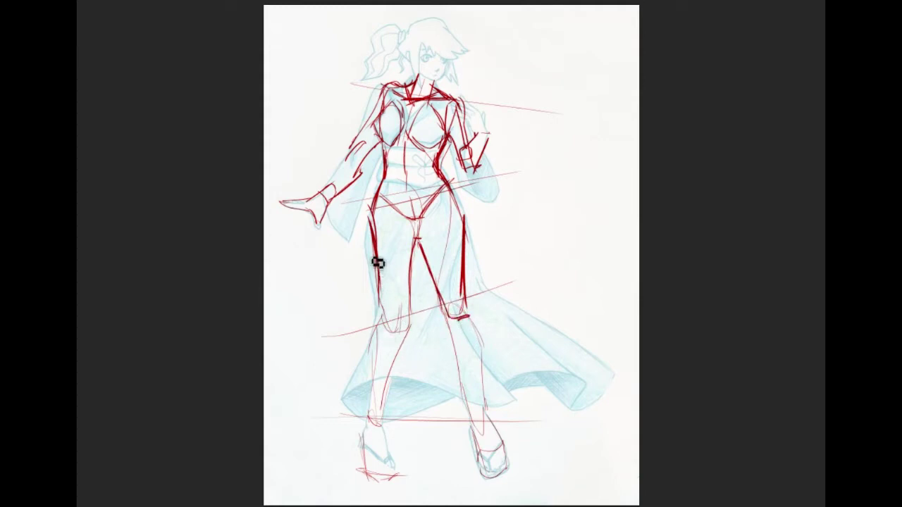
Erase the outer thigh contour on the outstretched-arm side and redraw it farther out, continuing past the knee to the ankle
drag(371, 227, 384, 319)
mouse_move(367, 219)
mouse_down()
mouse_move(383, 272)
mouse_move(372, 259)
mouse_up()
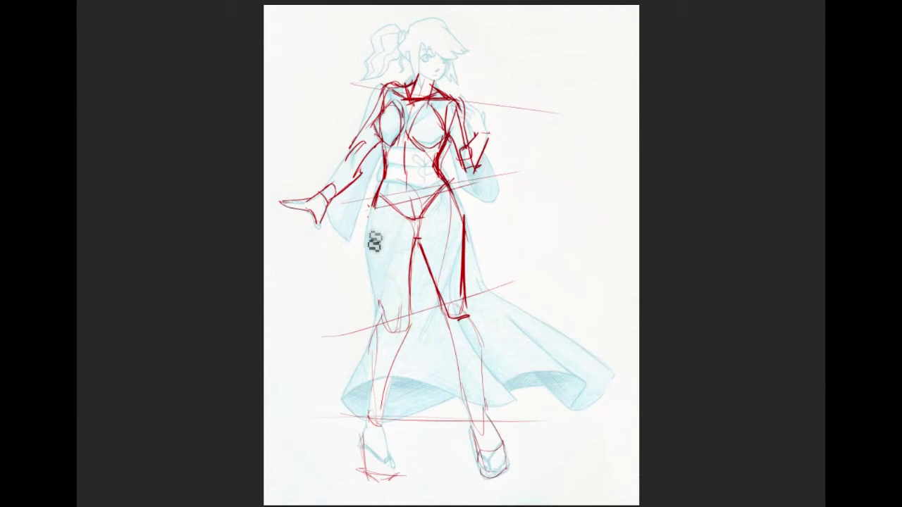
mouse_move(366, 220)
mouse_down()
mouse_move(389, 322)
mouse_move(375, 352)
mouse_move(372, 406)
mouse_up()
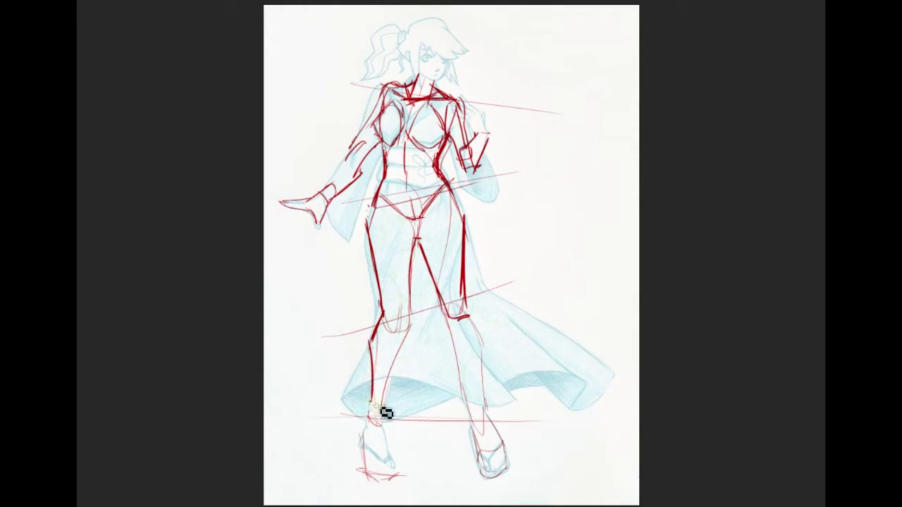
Draw a slanted guideline through both knees and heavier knee and shin contours on both legs down to the ankles
mouse_move(387, 309)
mouse_down()
mouse_move(394, 328)
mouse_move(413, 313)
mouse_up()
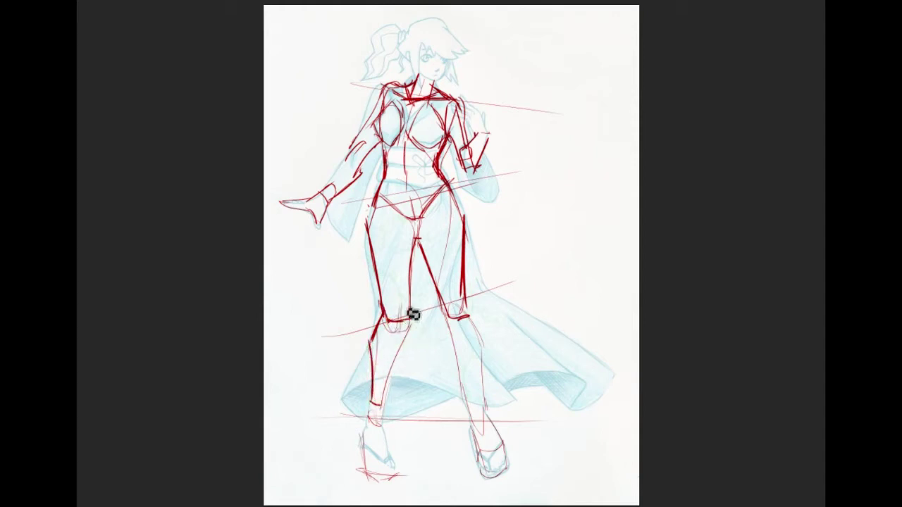
drag(327, 328, 527, 289)
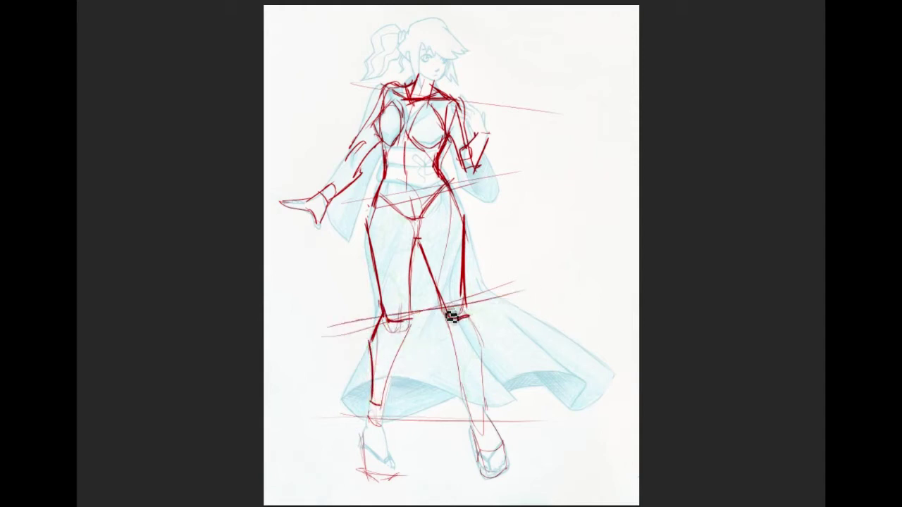
mouse_move(408, 267)
mouse_down()
mouse_move(420, 343)
mouse_move(399, 358)
mouse_move(414, 330)
mouse_move(377, 412)
mouse_up()
drag(370, 360, 373, 399)
drag(368, 351, 367, 419)
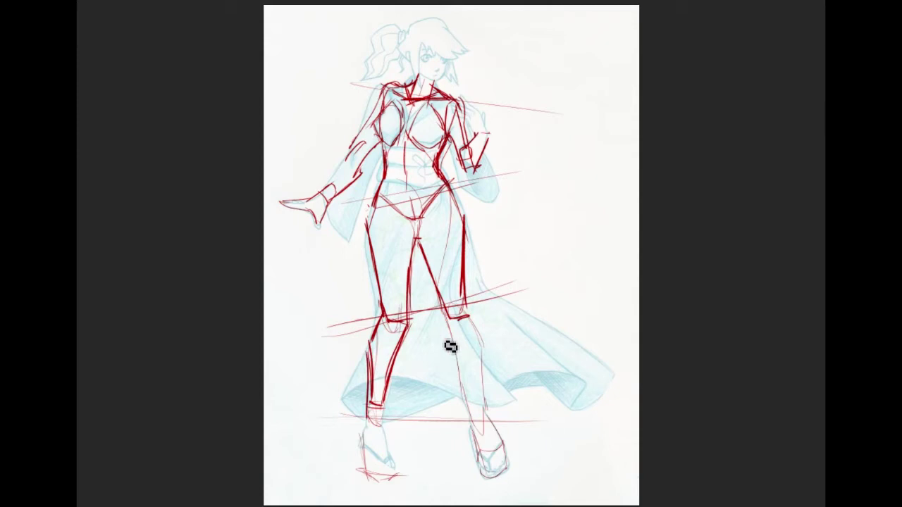
mouse_move(473, 409)
mouse_down()
mouse_move(455, 330)
mouse_move(475, 418)
mouse_up()
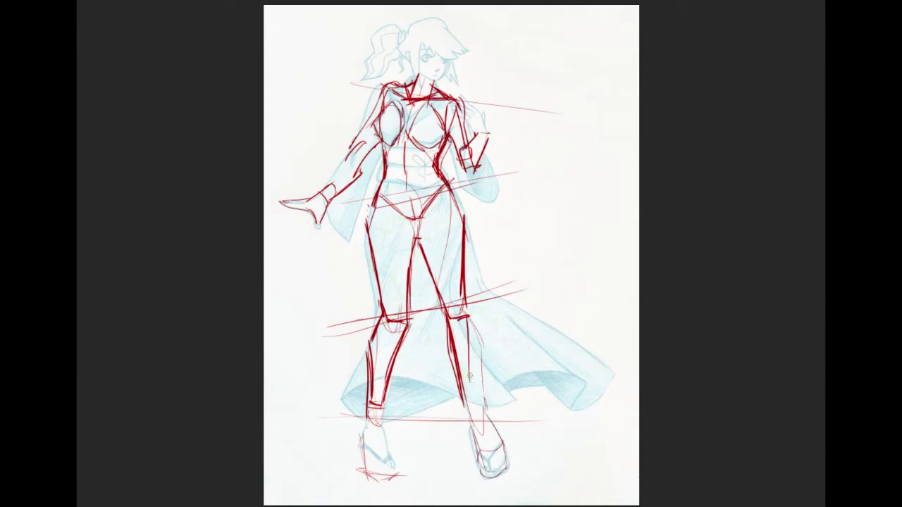
mouse_move(469, 318)
mouse_down()
mouse_move(487, 356)
mouse_move(485, 408)
mouse_move(482, 345)
mouse_up()
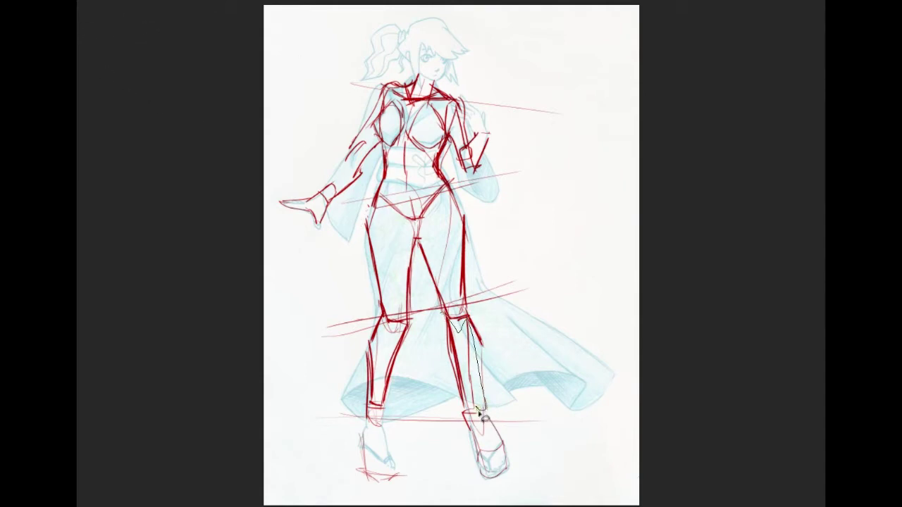
Select the shin lines on the raised-arm side, rotate them slightly so the ankle moves outward, and complete the outer calf contour
drag(438, 338, 440, 329)
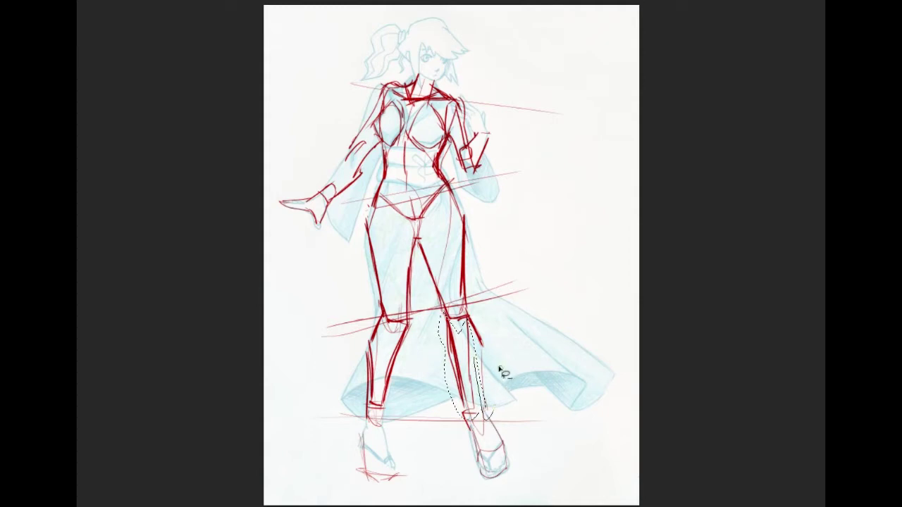
key(ctrl+t)
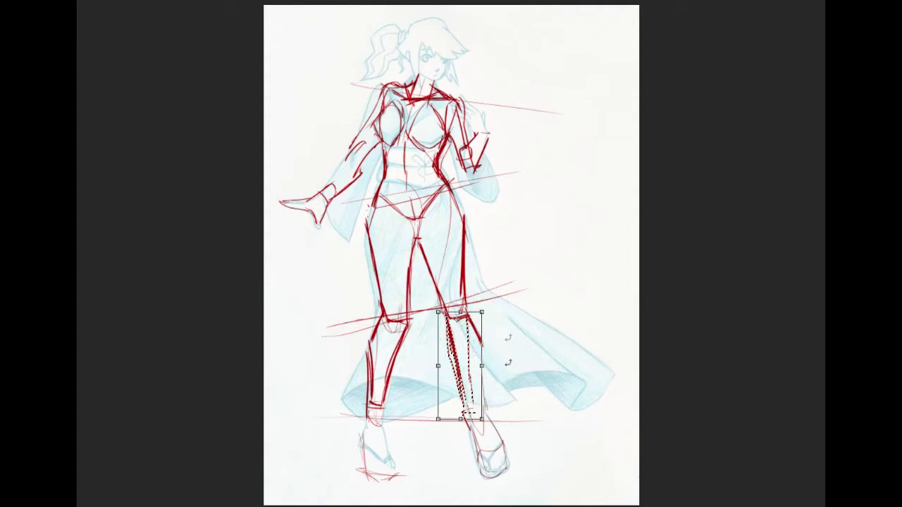
drag(527, 435, 535, 437)
key(Return)
key(ctrl+d)
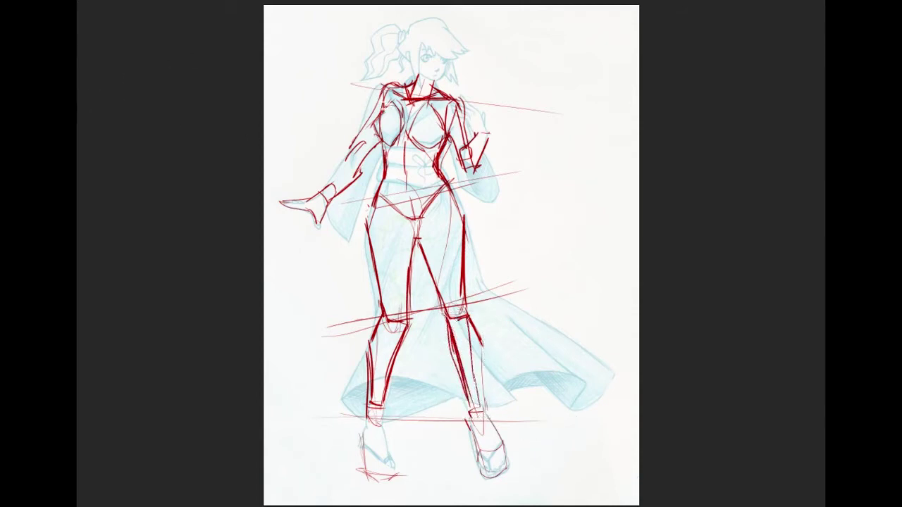
key(b)
drag(481, 344, 482, 400)
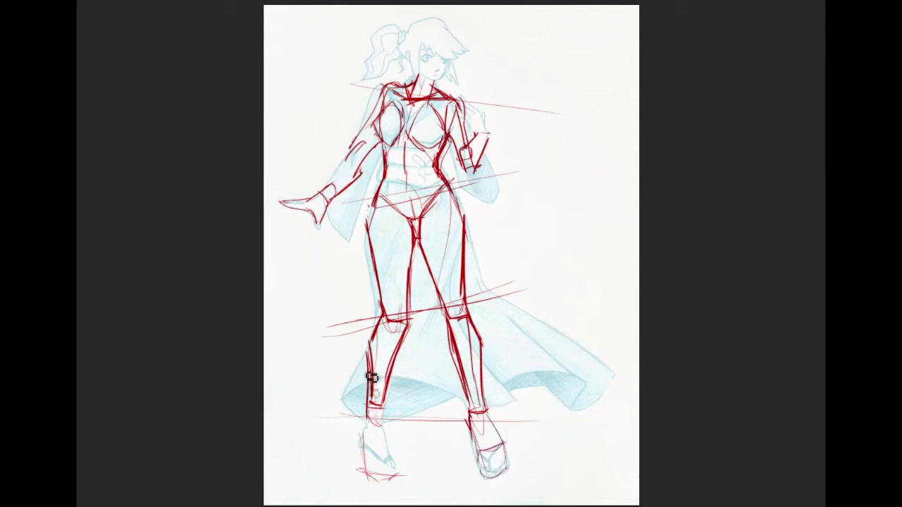
Outline the foot on the outstretched-arm side with heavier strokes and add an I-shaped height mark beside its ankle
mouse_move(362, 433)
mouse_down()
mouse_move(367, 423)
mouse_move(362, 439)
mouse_move(387, 482)
mouse_up()
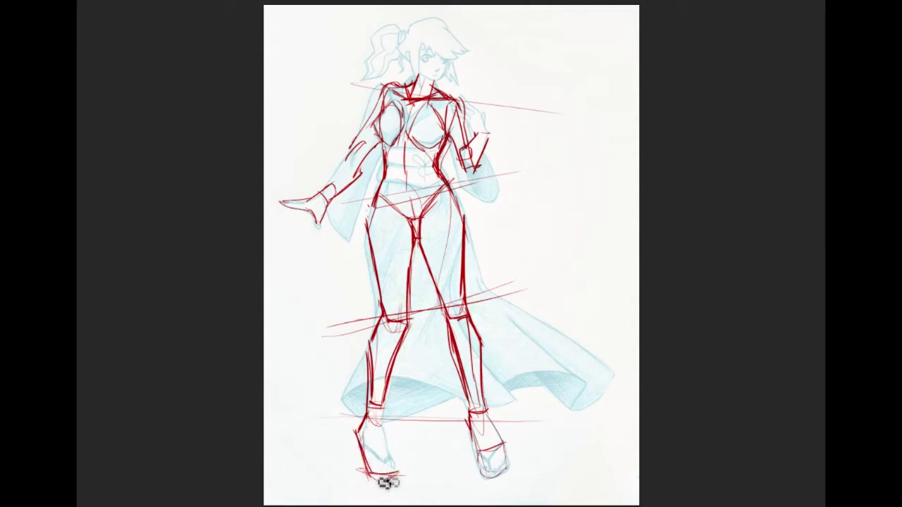
drag(379, 433, 400, 468)
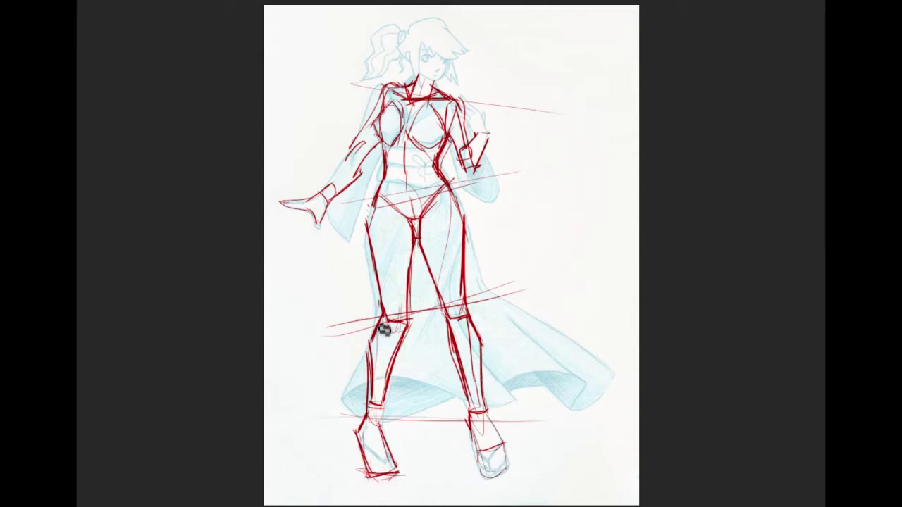
mouse_move(363, 403)
mouse_down()
mouse_move(362, 425)
mouse_move(370, 404)
mouse_up()
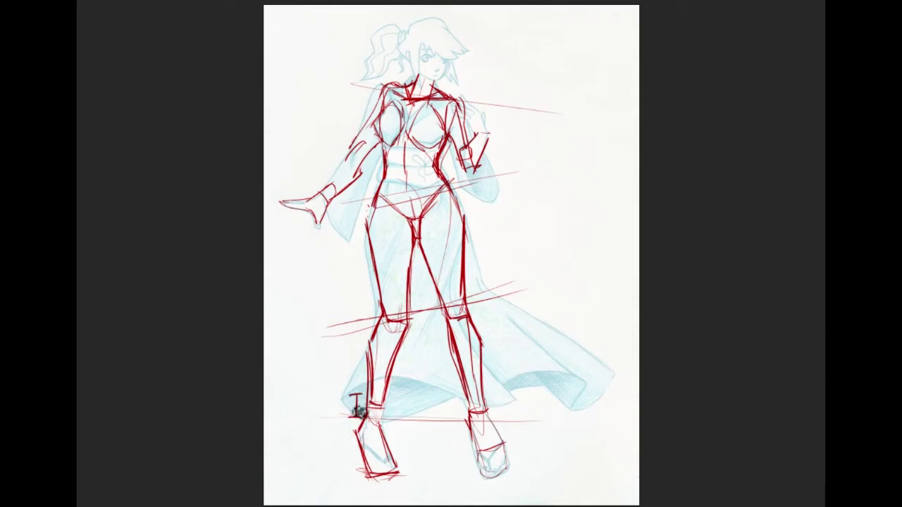
drag(369, 423, 388, 435)
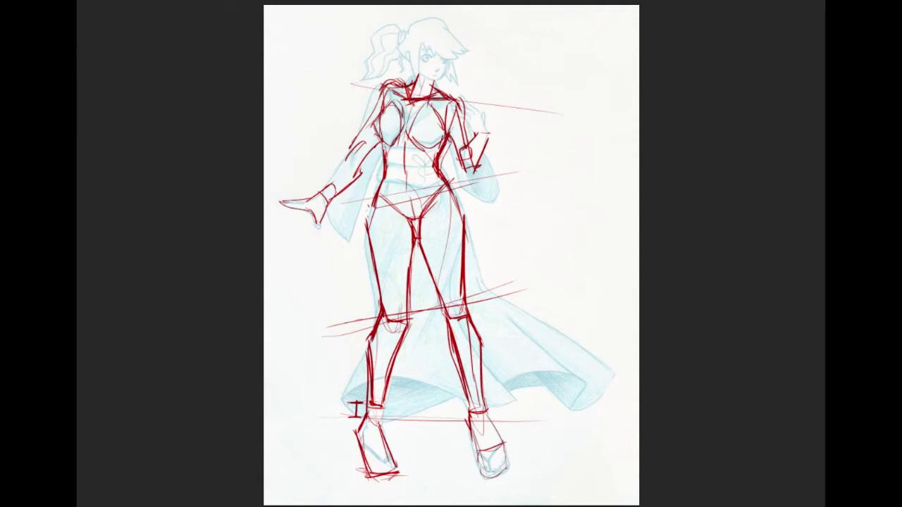
Reinforce the raised arm's shoulder curve and upper-arm contours down toward the armpit and elbow
key(ctrl+plus)
key(ctrl+plus)
key(ctrl+plus)
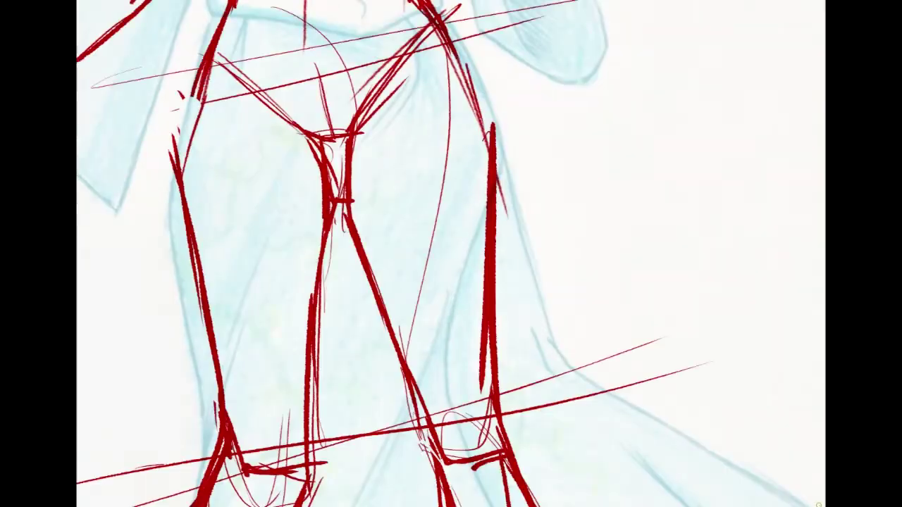
scroll(496, 282, up, 10)
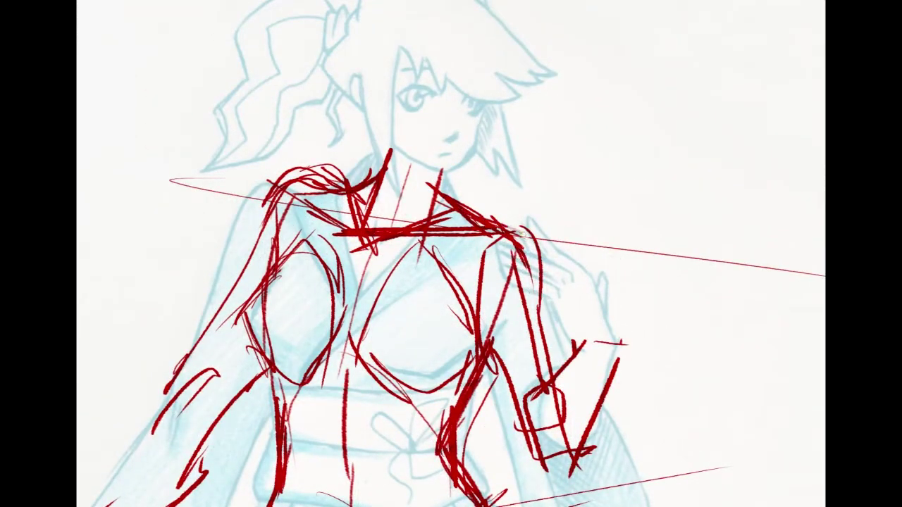
drag(487, 217, 547, 345)
mouse_move(503, 224)
mouse_down()
mouse_move(466, 242)
mouse_move(481, 364)
mouse_move(456, 412)
mouse_up()
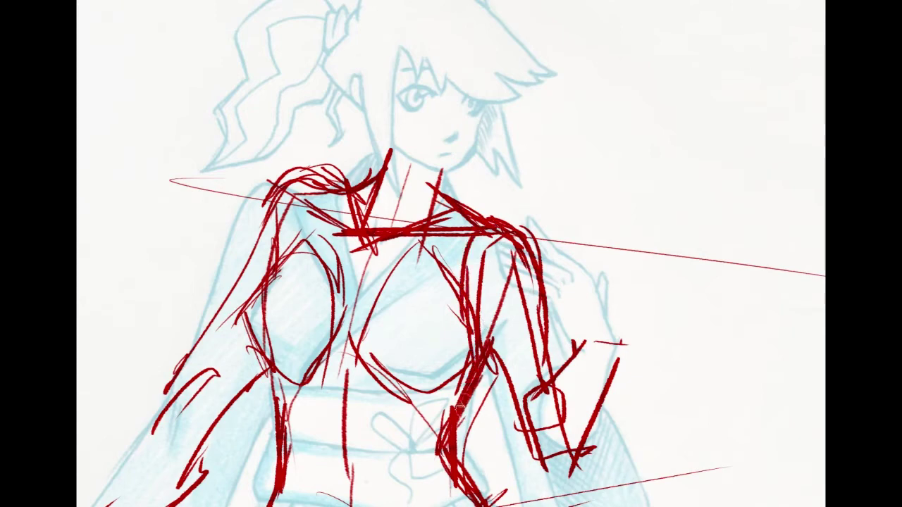
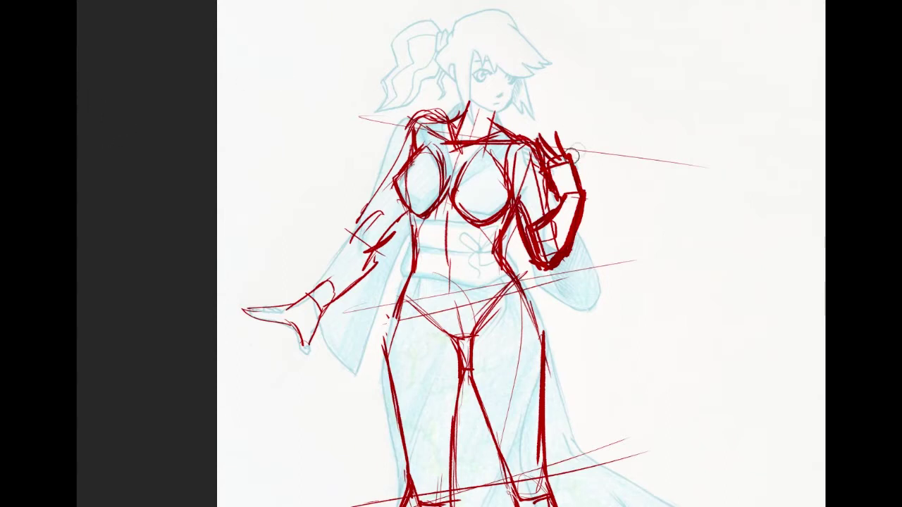
Erase the raised hand, thin the forearm's outer edge, and redraw the hand open and turned outward from the body
mouse_move(556, 141)
mouse_down()
mouse_move(557, 189)
mouse_move(570, 174)
mouse_up()
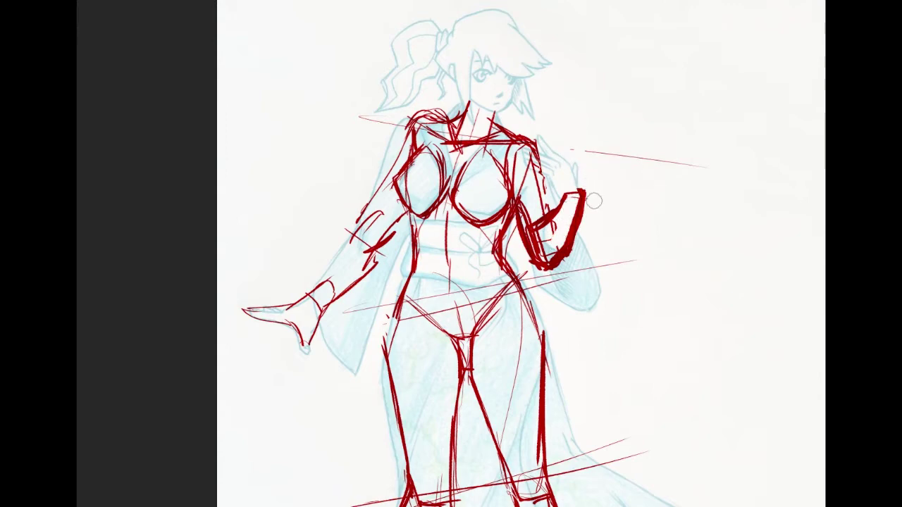
drag(594, 205, 568, 240)
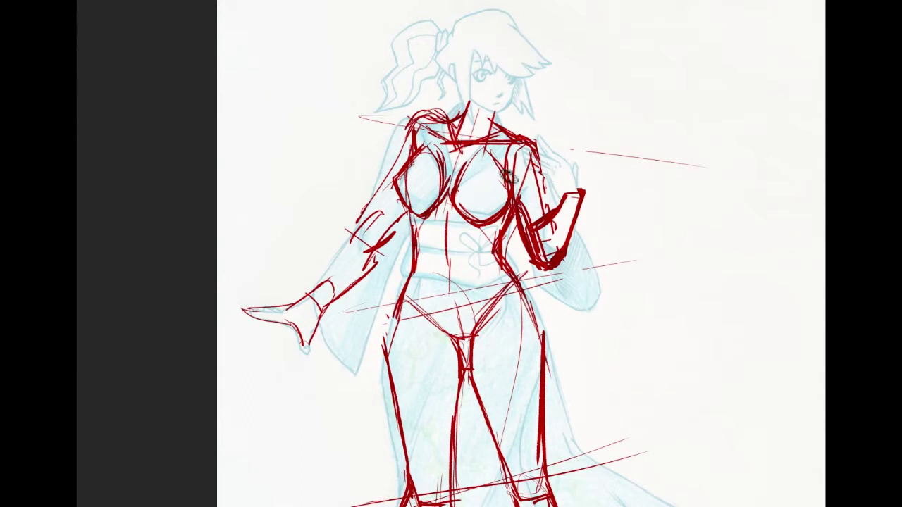
drag(598, 200, 582, 162)
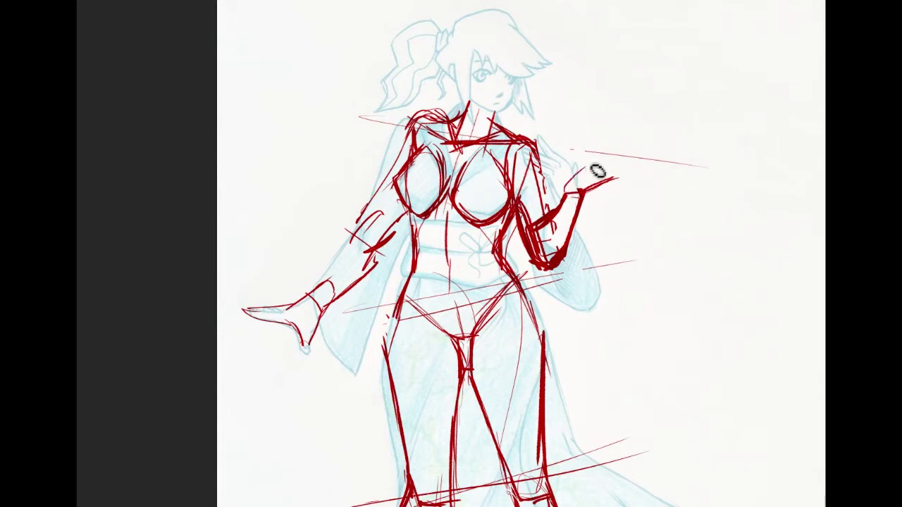
mouse_move(585, 185)
mouse_down()
mouse_move(614, 183)
mouse_move(623, 168)
mouse_move(607, 194)
mouse_move(627, 168)
mouse_move(603, 197)
mouse_move(620, 160)
mouse_move(593, 182)
mouse_up()
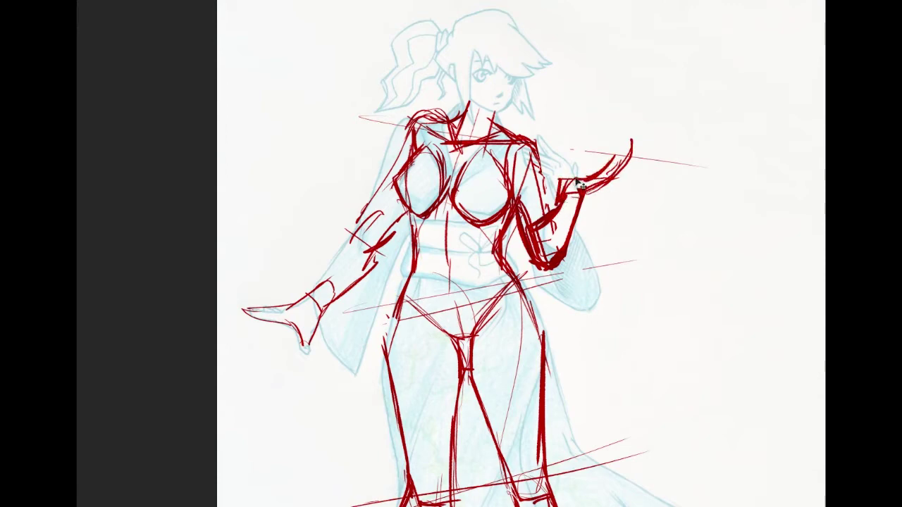
mouse_move(571, 186)
mouse_down()
mouse_move(625, 177)
mouse_move(588, 210)
mouse_move(609, 190)
mouse_move(588, 182)
mouse_move(643, 155)
mouse_move(590, 178)
mouse_up()
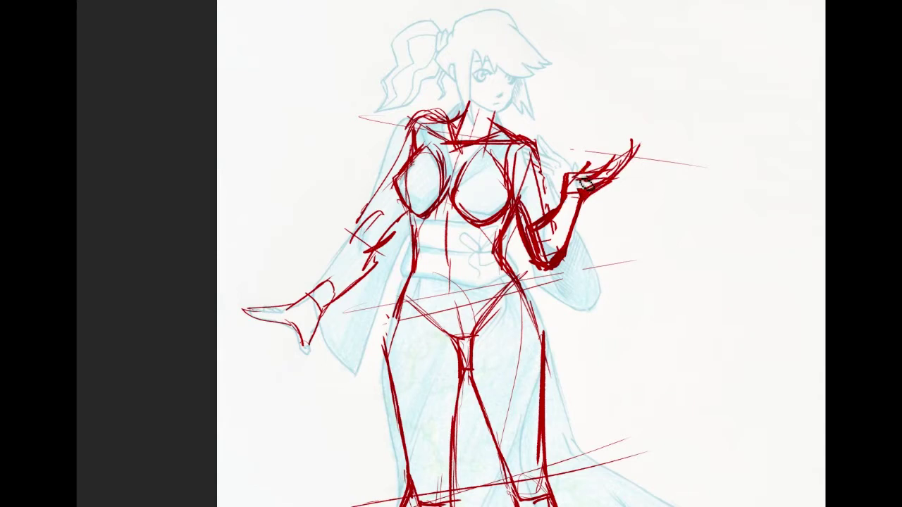
mouse_move(585, 204)
mouse_down()
mouse_move(615, 200)
mouse_move(577, 186)
mouse_move(624, 182)
mouse_move(599, 208)
mouse_move(634, 176)
mouse_up()
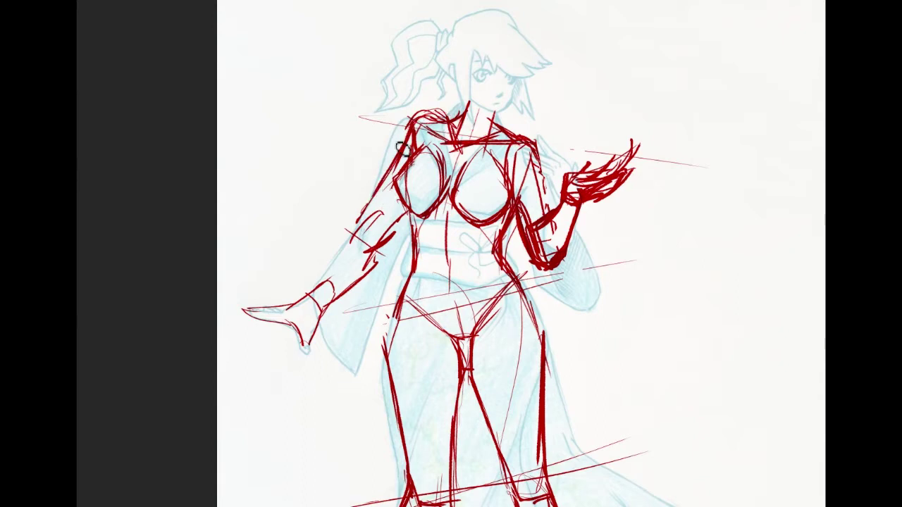
Reinforce the shoulder line and the outstretched arm's contours from the shoulder through the elbow to the wrist
drag(415, 117, 546, 154)
drag(444, 114, 412, 125)
drag(397, 161, 369, 215)
mouse_move(386, 182)
mouse_down()
mouse_move(361, 223)
mouse_move(406, 212)
mouse_move(352, 251)
mouse_up()
mouse_move(386, 207)
mouse_down()
mouse_move(340, 252)
mouse_move(307, 308)
mouse_up()
drag(366, 218, 317, 285)
mouse_move(400, 213)
mouse_down()
mouse_move(360, 239)
mouse_move(375, 271)
mouse_move(358, 286)
mouse_up()
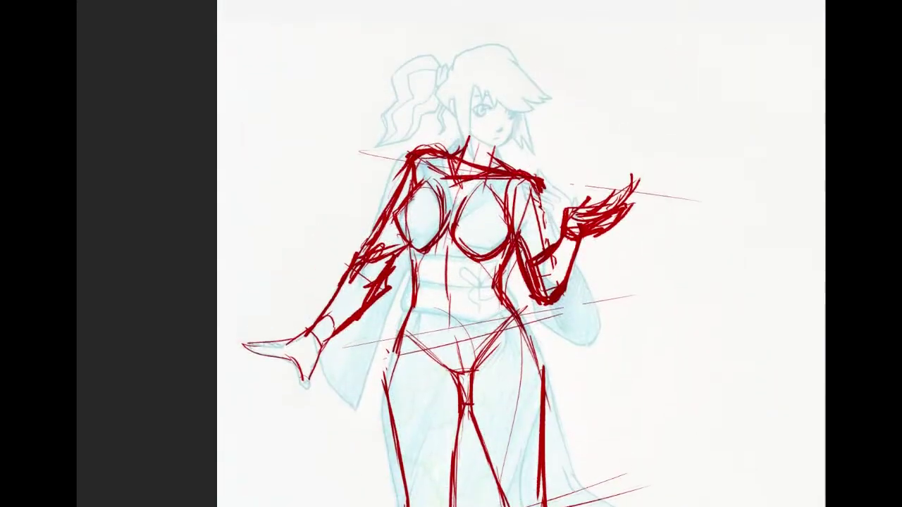
Draw the cheek and jaw line on the visible-ear side of the face down to the chin
drag(505, 59, 505, 71)
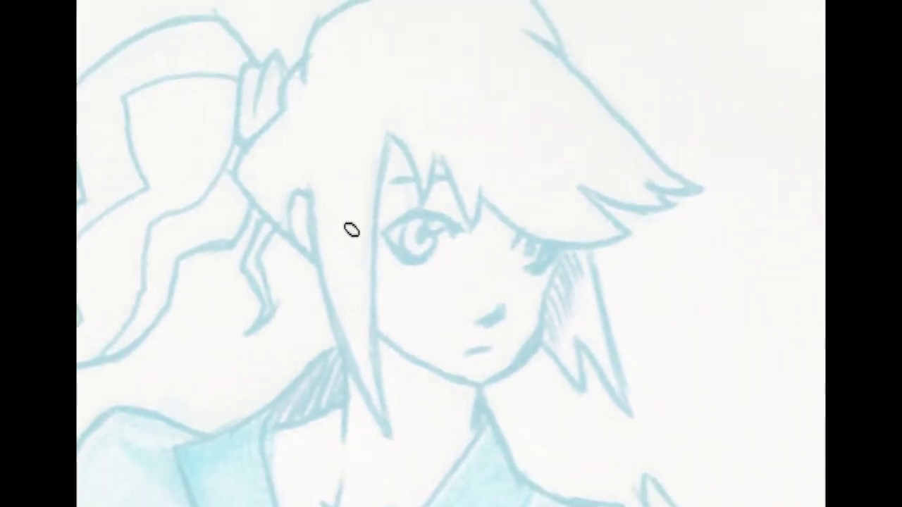
mouse_move(339, 189)
mouse_down()
mouse_move(345, 250)
mouse_move(342, 191)
mouse_move(365, 341)
mouse_move(411, 362)
mouse_move(370, 328)
mouse_move(444, 375)
mouse_up()
drag(357, 324, 486, 391)
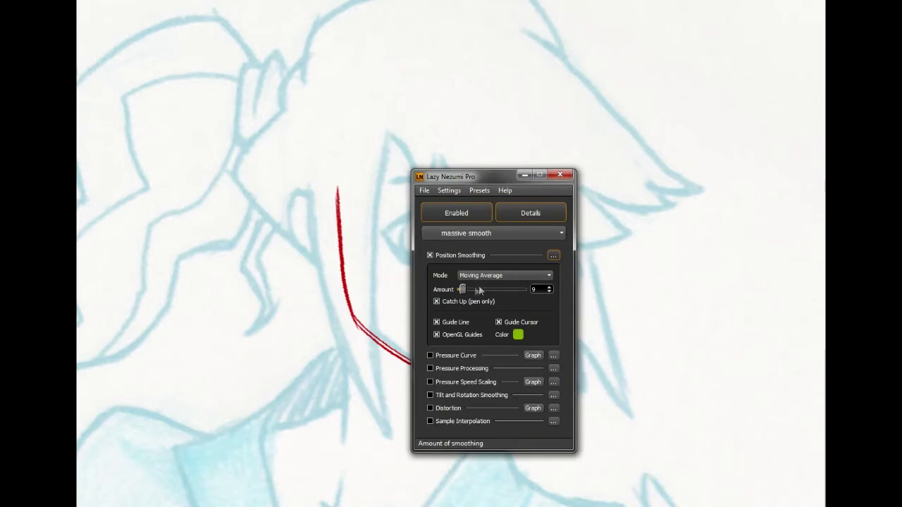
Set the position smoothing amount to 14 in Lazy Nezumi Pro
drag(465, 291, 468, 290)
click(451, 450)
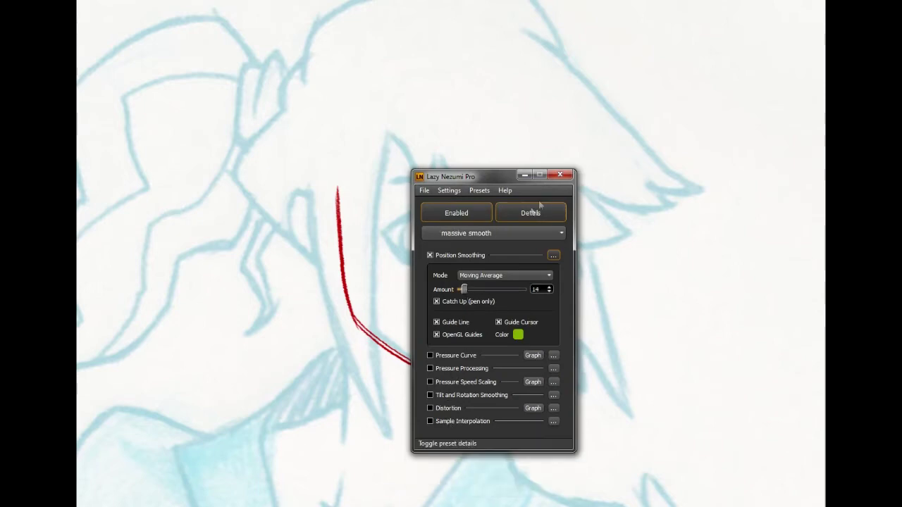
Draw the far cheek and jaw down to the chin and a curved guideline across the face below the eyes
drag(546, 191, 685, 202)
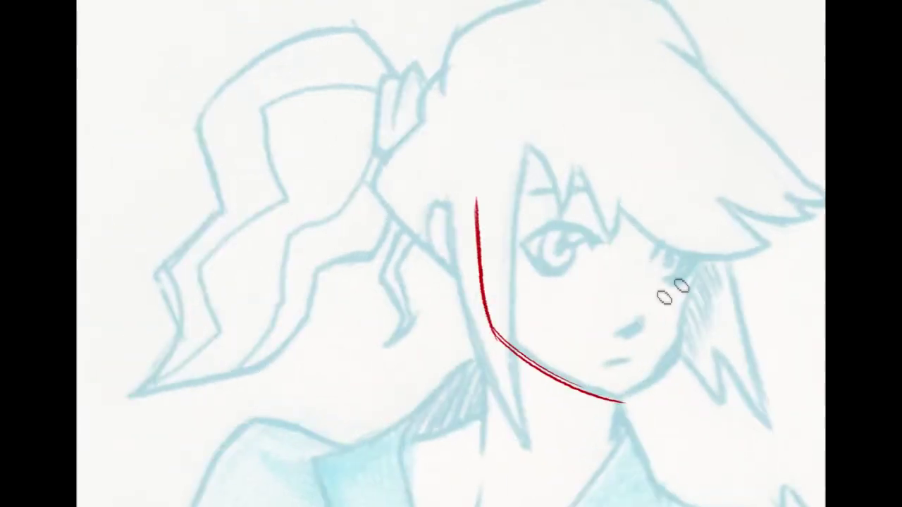
mouse_move(689, 281)
mouse_down()
mouse_move(680, 359)
mouse_move(686, 340)
mouse_move(613, 403)
mouse_up()
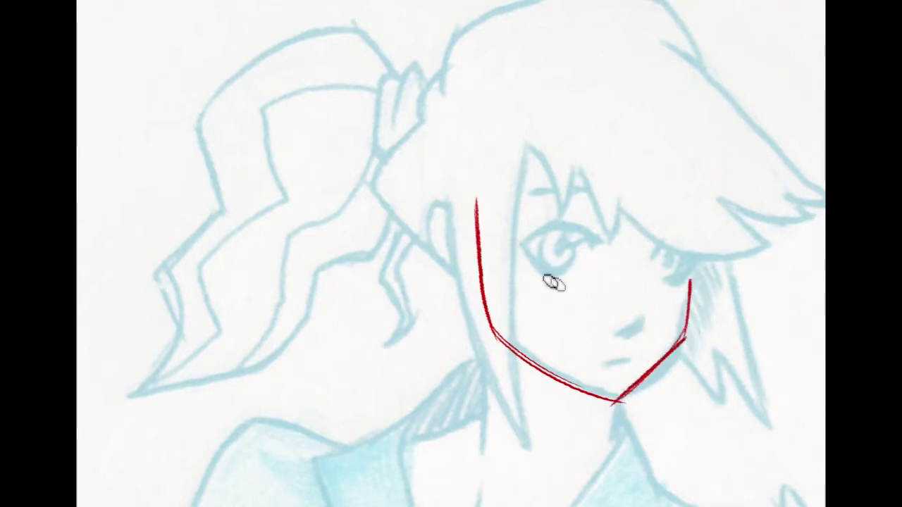
drag(482, 253, 687, 280)
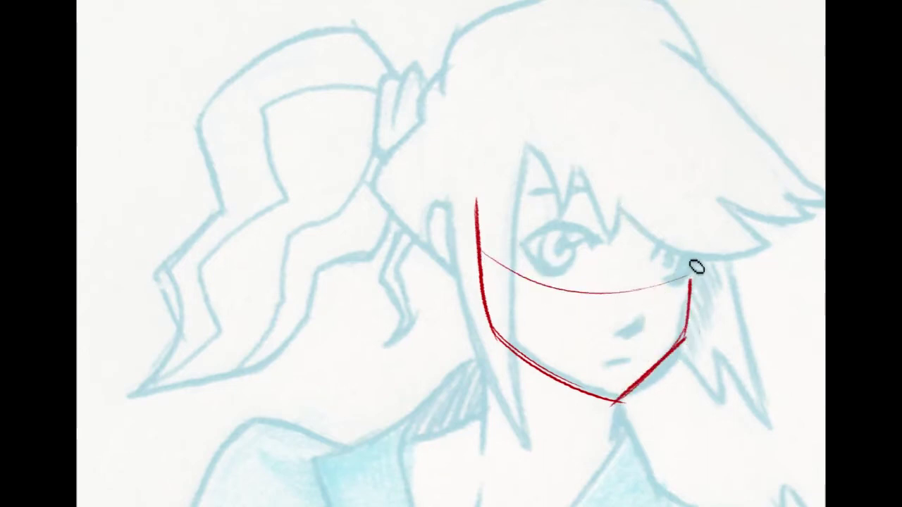
Sketch the back of the head from the ponytail base downward and outline the ear beside the jaw
mouse_move(456, 37)
mouse_down()
mouse_move(399, 144)
mouse_move(392, 184)
mouse_up()
drag(425, 83, 458, 282)
drag(417, 163, 476, 301)
mouse_move(476, 206)
mouse_down()
mouse_move(472, 286)
mouse_move(467, 205)
mouse_move(440, 228)
mouse_move(462, 273)
mouse_up()
mouse_move(442, 244)
mouse_down()
mouse_move(473, 208)
mouse_move(448, 262)
mouse_move(452, 246)
mouse_move(486, 287)
mouse_up()
Draw the rounded skull under the hair from the back of the head over the crown and down the forehead to the far cheek
mouse_move(631, 191)
mouse_down()
mouse_move(620, 260)
mouse_move(550, 295)
mouse_up()
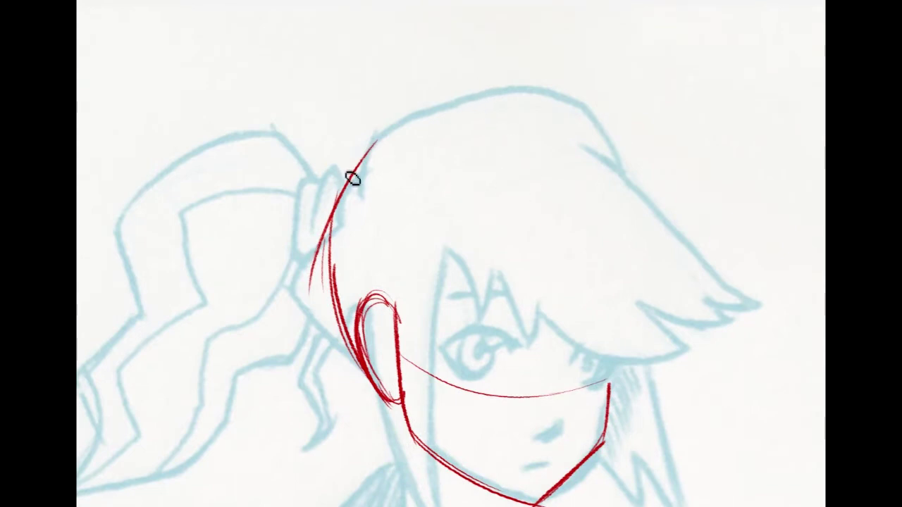
mouse_move(380, 149)
mouse_down()
mouse_move(501, 124)
mouse_move(559, 138)
mouse_up()
mouse_move(482, 118)
mouse_down()
mouse_move(617, 199)
mouse_move(542, 127)
mouse_move(624, 246)
mouse_move(584, 152)
mouse_move(627, 240)
mouse_up()
drag(617, 193, 627, 281)
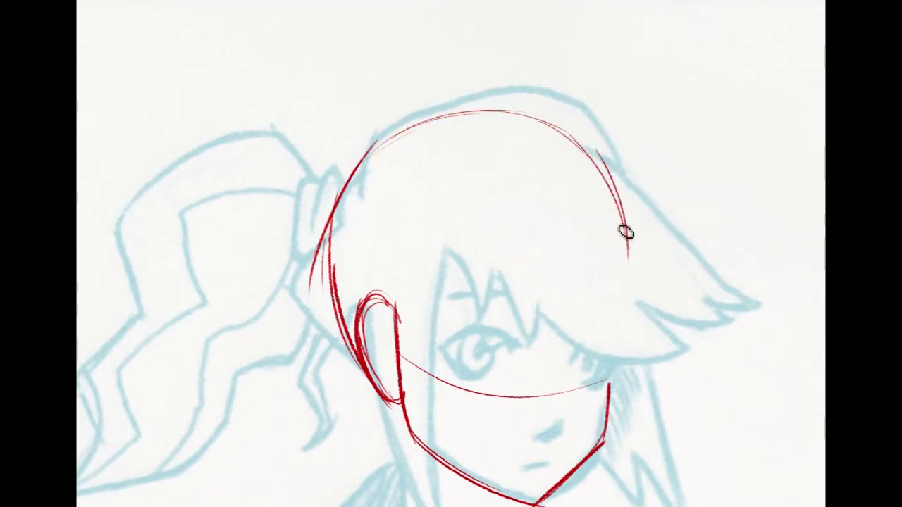
drag(631, 240, 617, 325)
drag(633, 267, 604, 383)
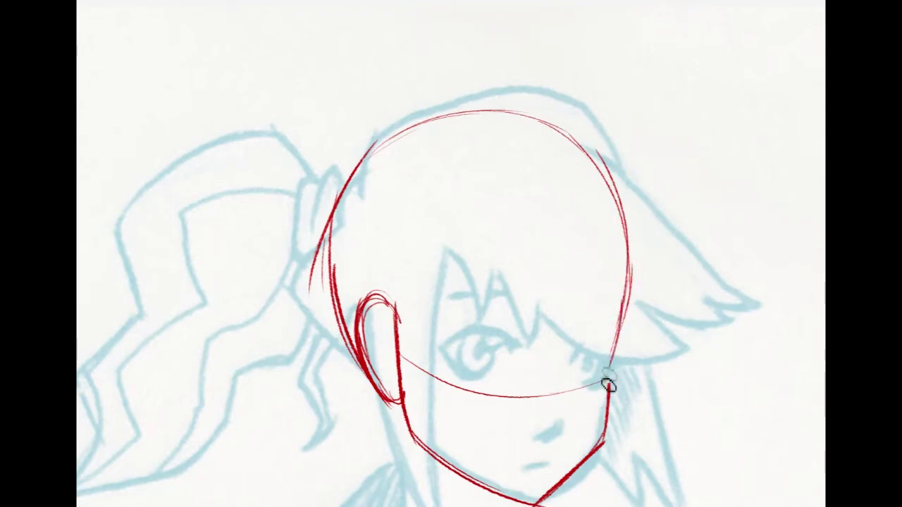
drag(633, 289, 615, 393)
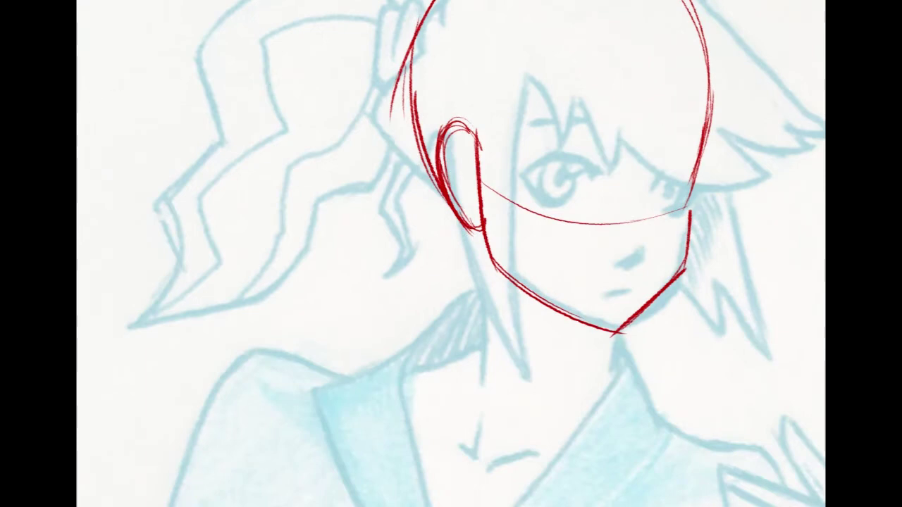
drag(479, 201, 422, 317)
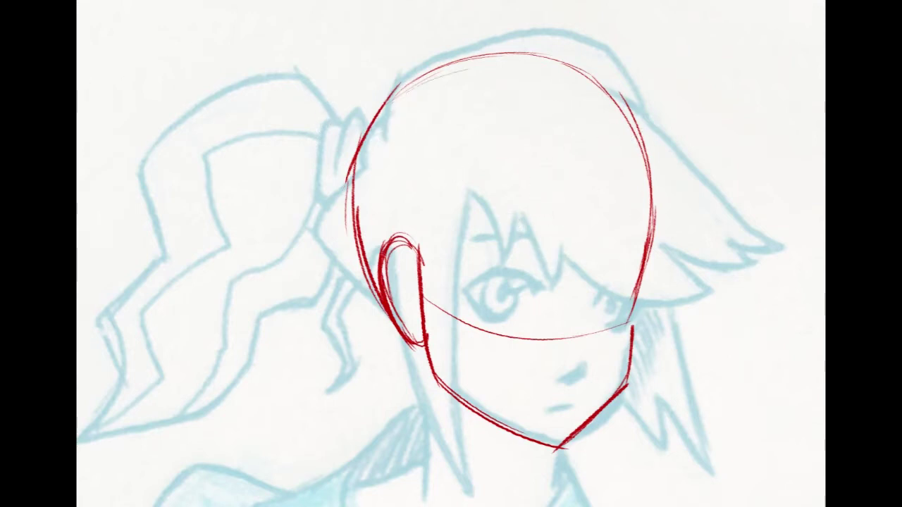
Redraw the top of the skull slightly lower, from the crown to the far side of the forehead, and erase the higher arc
mouse_move(415, 88)
mouse_down()
mouse_move(462, 76)
mouse_move(528, 81)
mouse_move(519, 70)
mouse_move(598, 94)
mouse_up()
drag(539, 64, 620, 111)
mouse_move(565, 70)
mouse_down()
mouse_move(634, 127)
mouse_move(638, 161)
mouse_up()
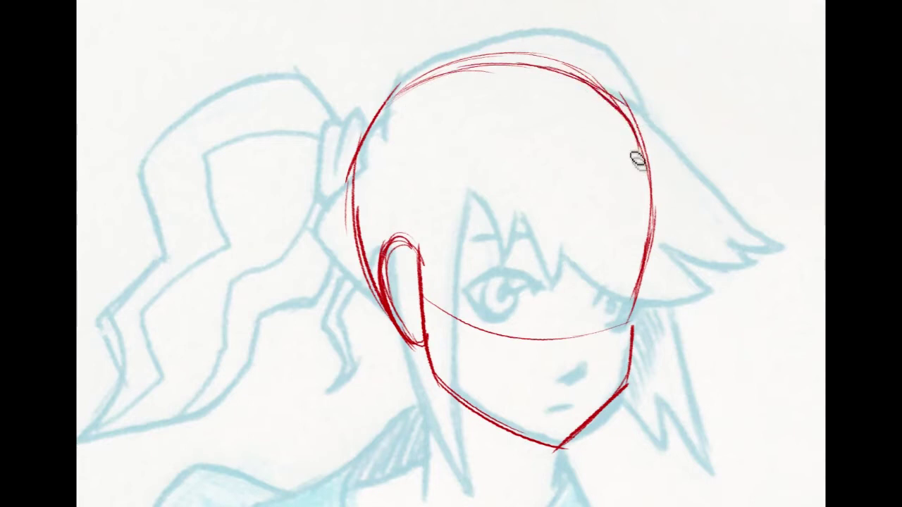
mouse_move(359, 66)
mouse_down()
mouse_move(461, 25)
mouse_move(401, 47)
mouse_move(501, 23)
mouse_up()
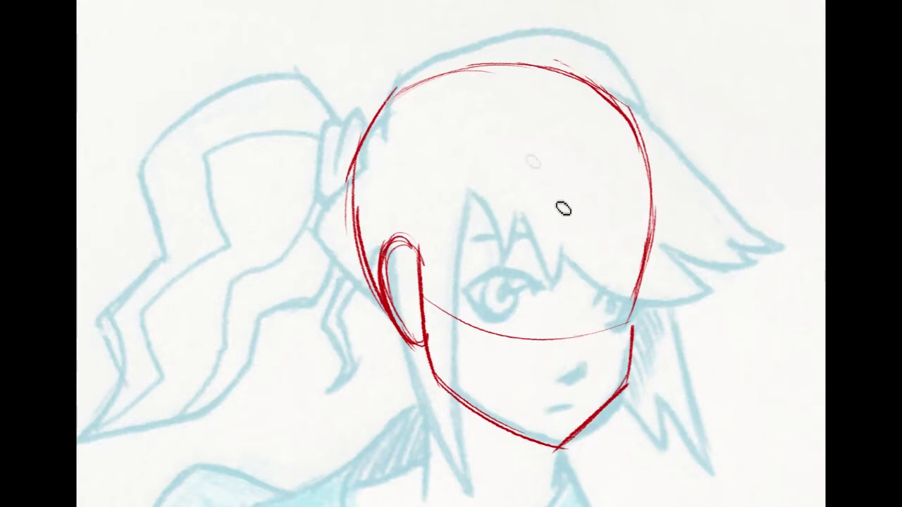
Draw the curved centre line down the forehead to the nose bridge, outline the nose's underside and add the mouth line
mouse_move(533, 99)
mouse_down()
mouse_move(586, 241)
mouse_move(595, 189)
mouse_move(575, 332)
mouse_move(591, 311)
mouse_move(584, 305)
mouse_move(583, 352)
mouse_up()
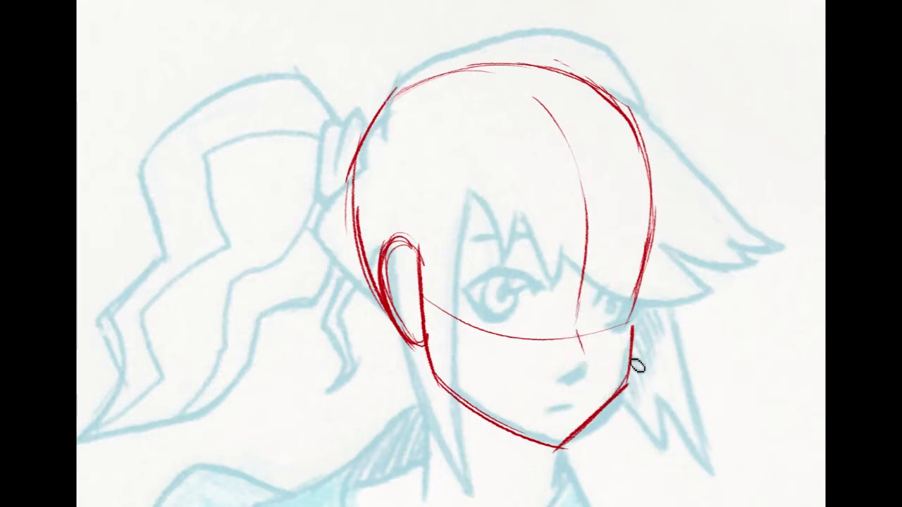
drag(560, 381, 588, 374)
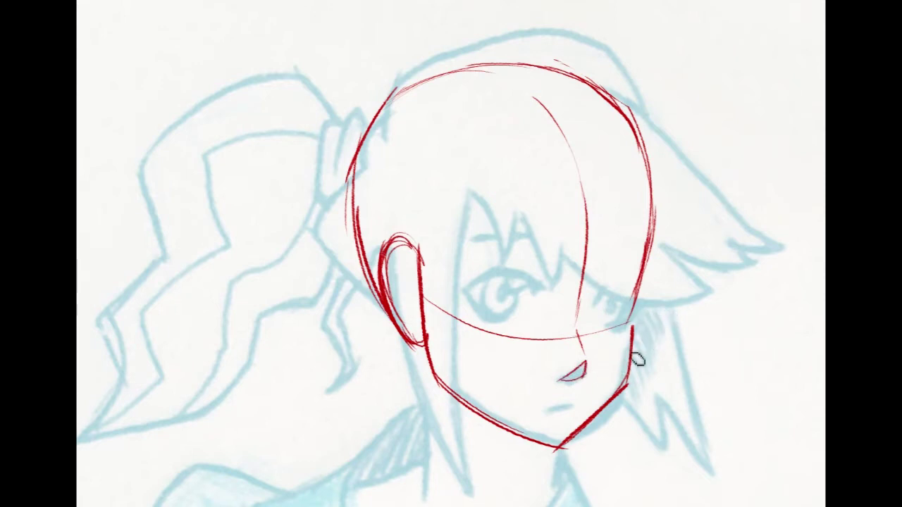
drag(541, 412, 575, 408)
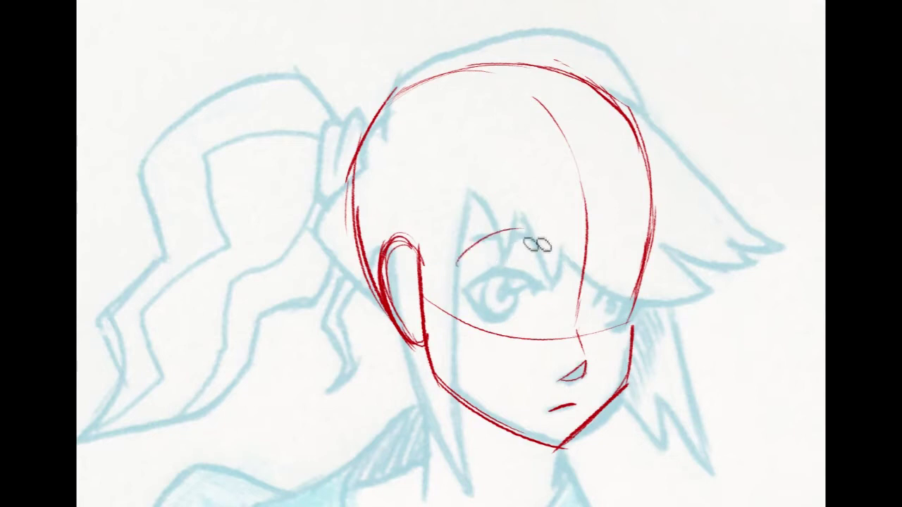
Draw the near eye's round socket with the brow ridge, the eyeball inside it and the start of the upper eyelid
drag(461, 251, 534, 243)
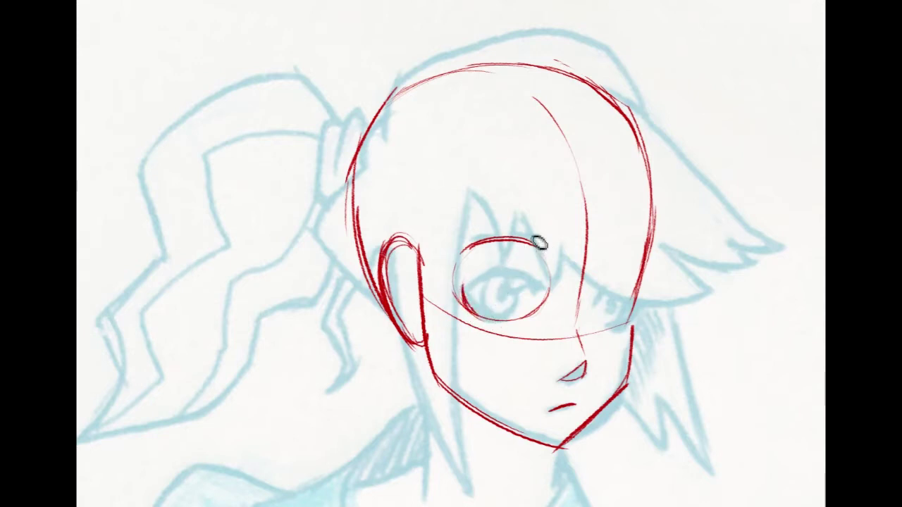
drag(515, 262, 532, 313)
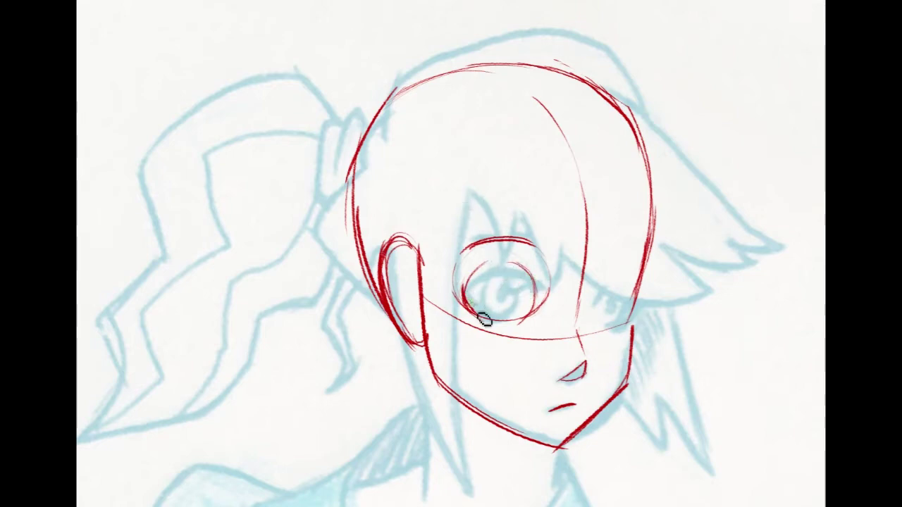
drag(463, 290, 501, 274)
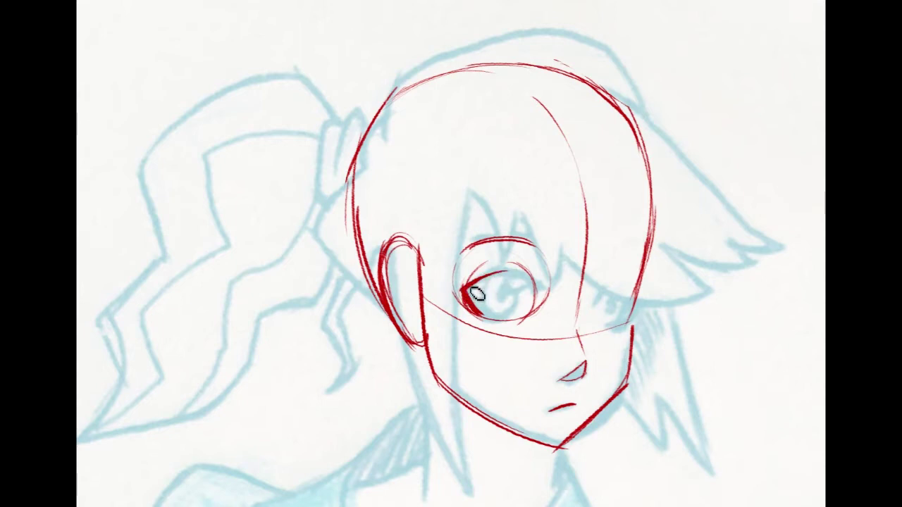
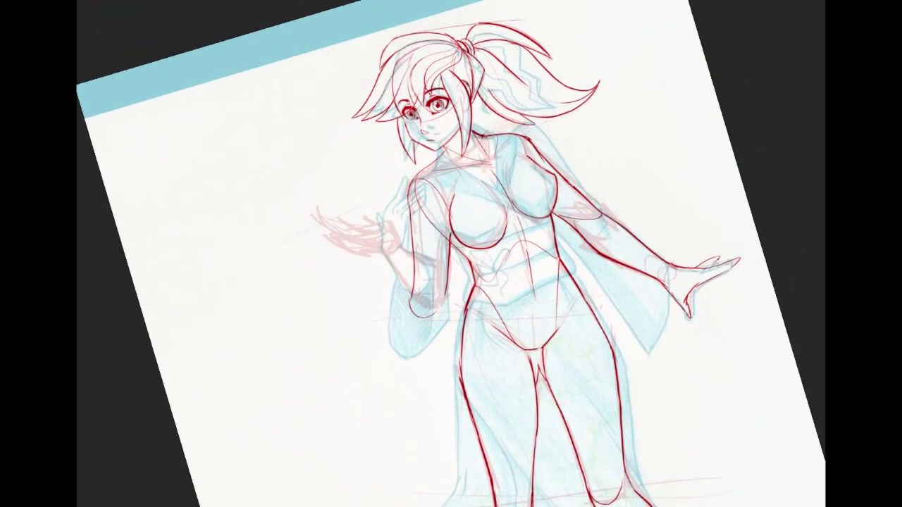
Examine the red body construction of the whole figure from the head down to the sandals
scroll(450, 253, down, 5)
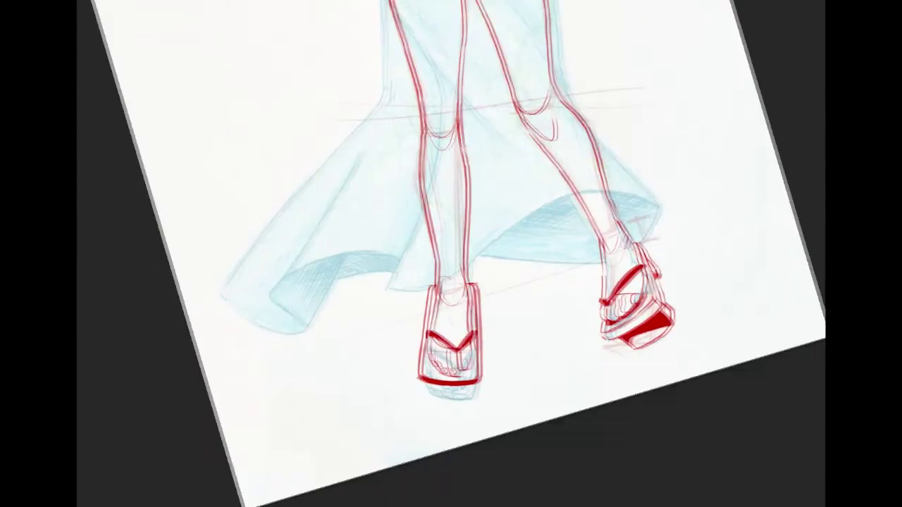
scroll(451, 254, up, 4)
scroll(451, 254, up, 2)
scroll(451, 253, down, 5)
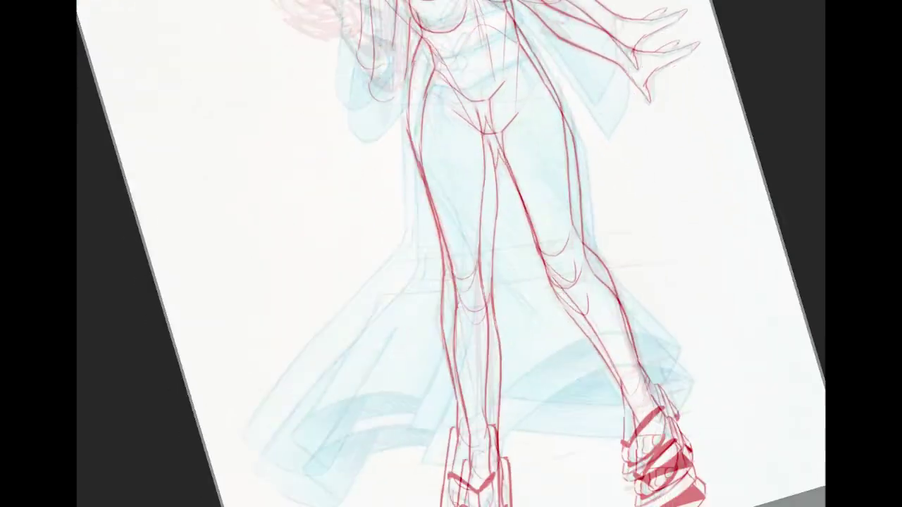
scroll(450, 254, up, 5)
scroll(451, 253, up, 1)
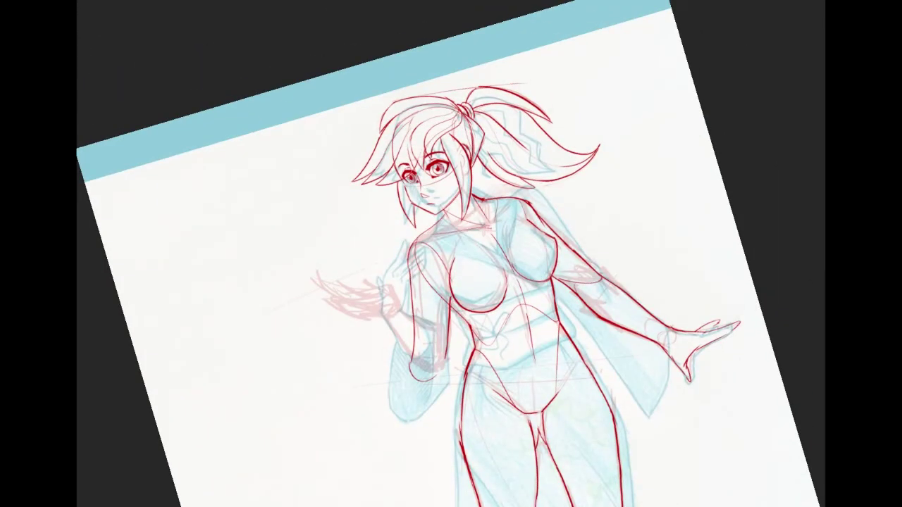
scroll(451, 254, down, 5)
scroll(451, 254, up, 3)
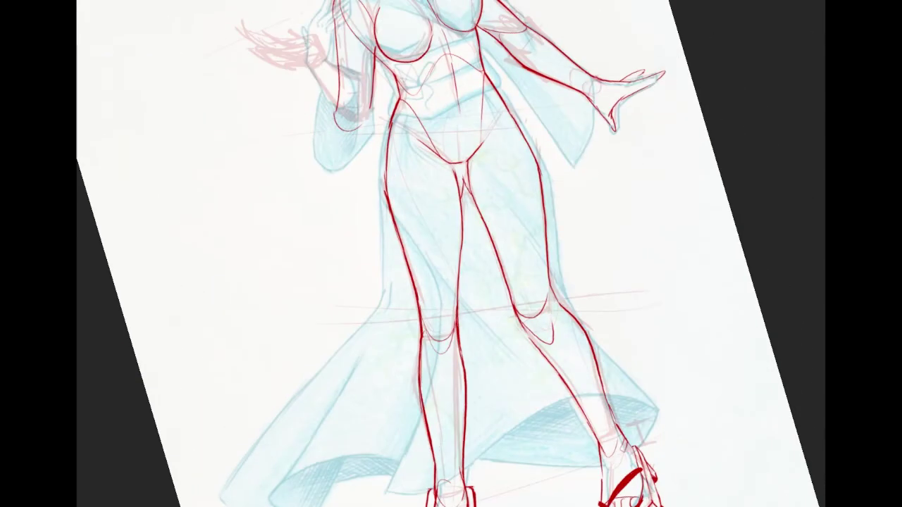
scroll(451, 254, up, 5)
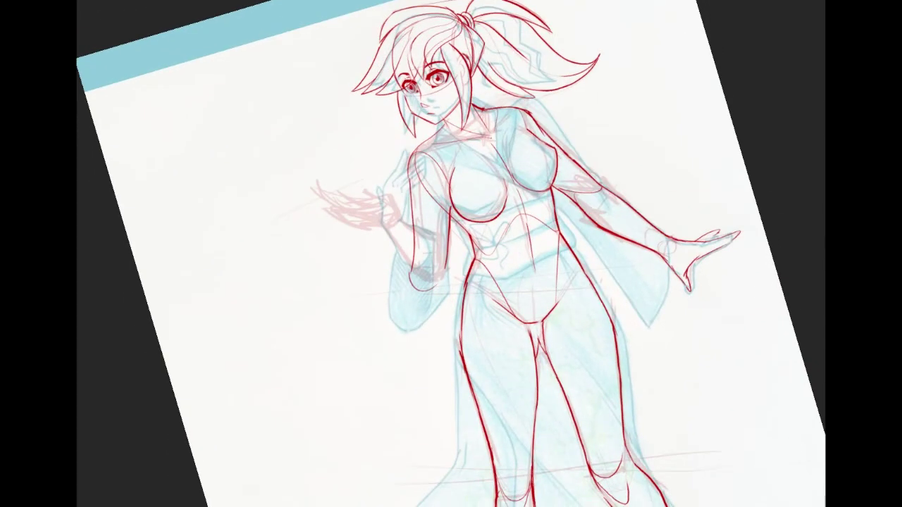
scroll(451, 254, down, 5)
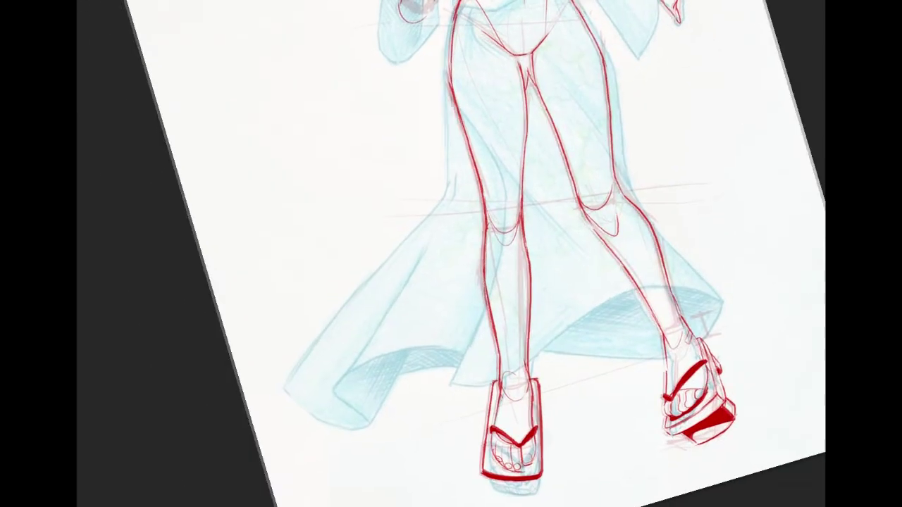
scroll(451, 254, up, 4)
scroll(451, 254, up, 2)
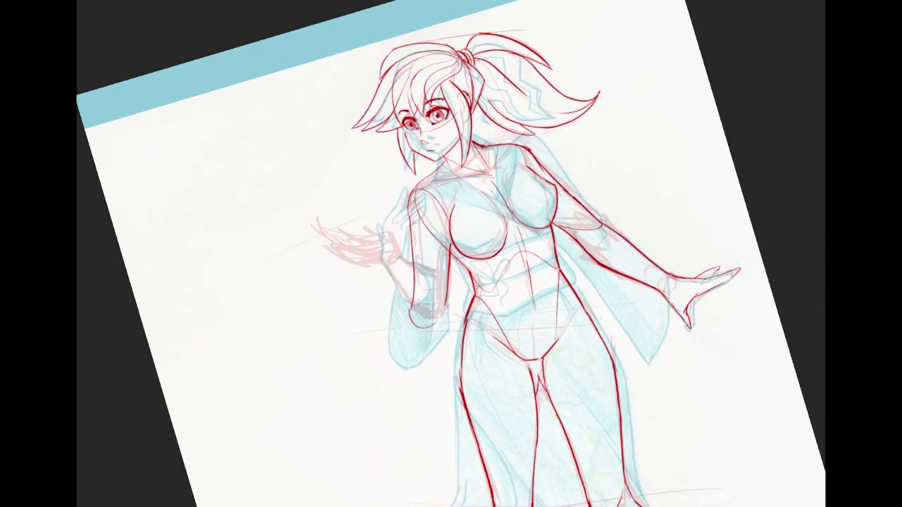
Reset the canvas rotation and rough in the bent forearm with its hand raised to the shoulder
key(Escape)
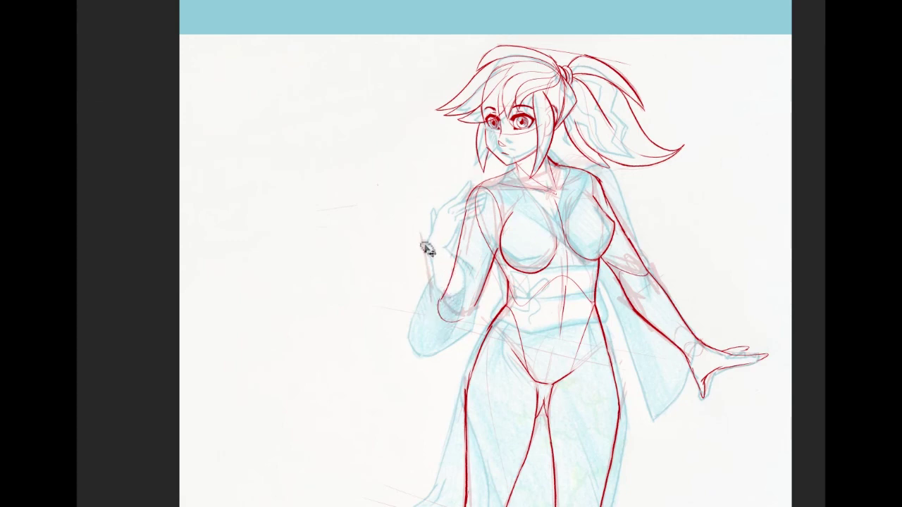
mouse_move(436, 238)
mouse_down()
mouse_move(477, 283)
mouse_move(445, 248)
mouse_move(477, 315)
mouse_move(436, 292)
mouse_move(462, 324)
mouse_move(441, 237)
mouse_move(453, 208)
mouse_move(421, 241)
mouse_move(458, 210)
mouse_move(460, 251)
mouse_move(433, 243)
mouse_move(448, 253)
mouse_move(463, 243)
mouse_move(469, 228)
mouse_move(456, 247)
mouse_move(469, 216)
mouse_move(443, 218)
mouse_move(476, 198)
mouse_move(460, 206)
mouse_move(478, 211)
mouse_move(467, 234)
mouse_move(482, 206)
mouse_move(453, 213)
mouse_move(484, 196)
mouse_move(462, 229)
mouse_move(503, 209)
mouse_up()
mouse_move(526, 250)
mouse_down()
mouse_move(534, 250)
mouse_move(472, 137)
mouse_move(539, 247)
mouse_move(563, 248)
mouse_up()
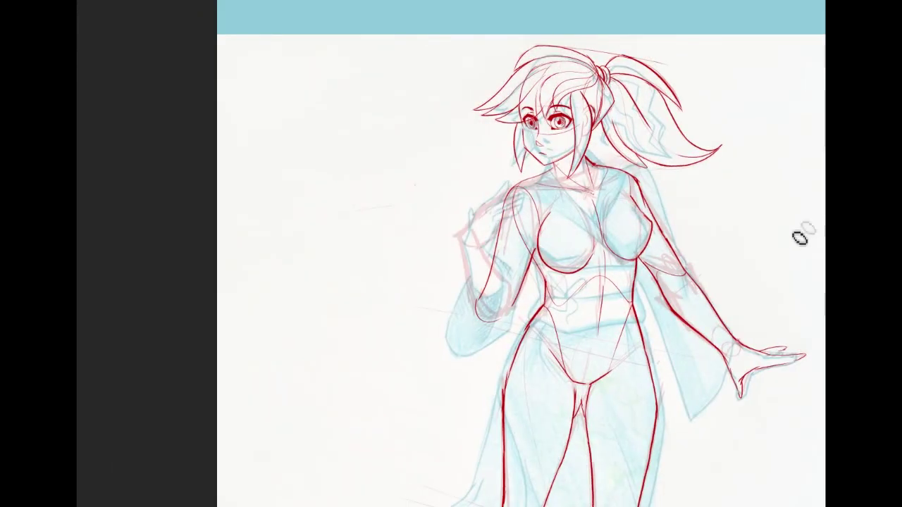
Mirror the canvas horizontally and raise the blue drawing's lightness with Hue/Saturation
key(m)
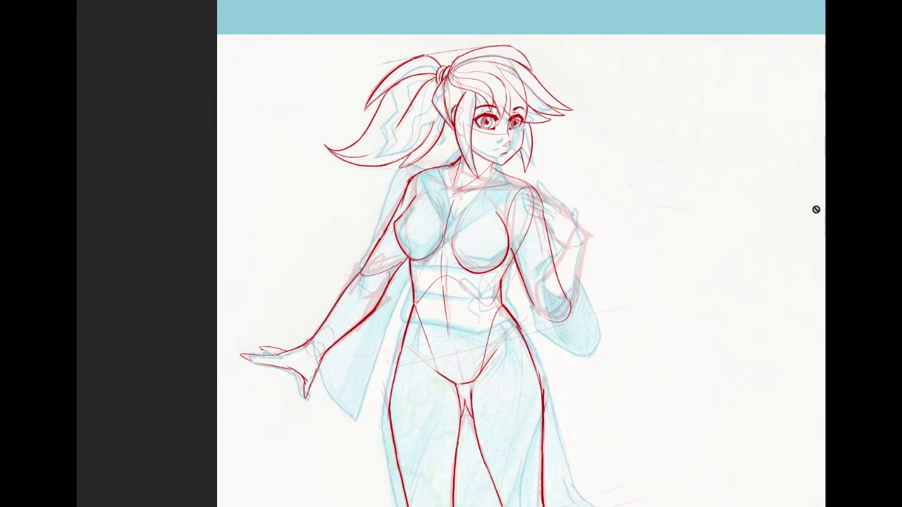
key(ctrl+u)
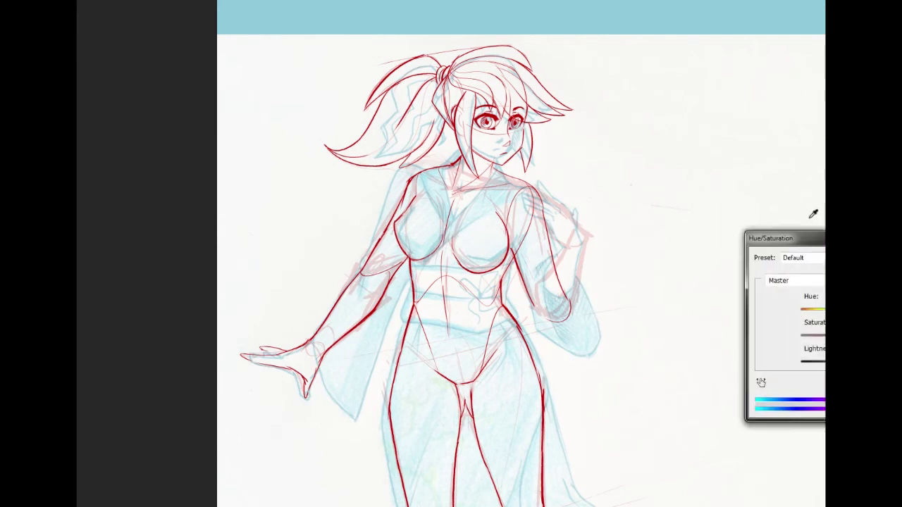
drag(867, 364, 898, 364)
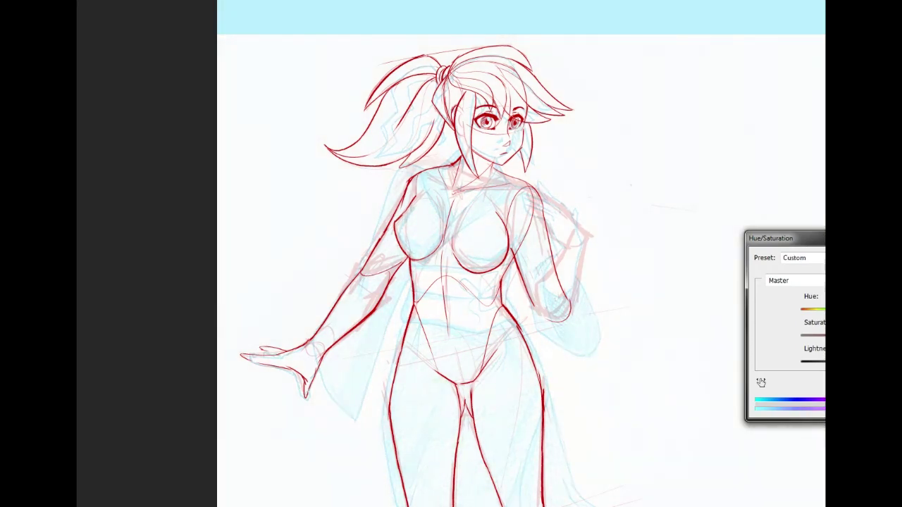
key(Return)
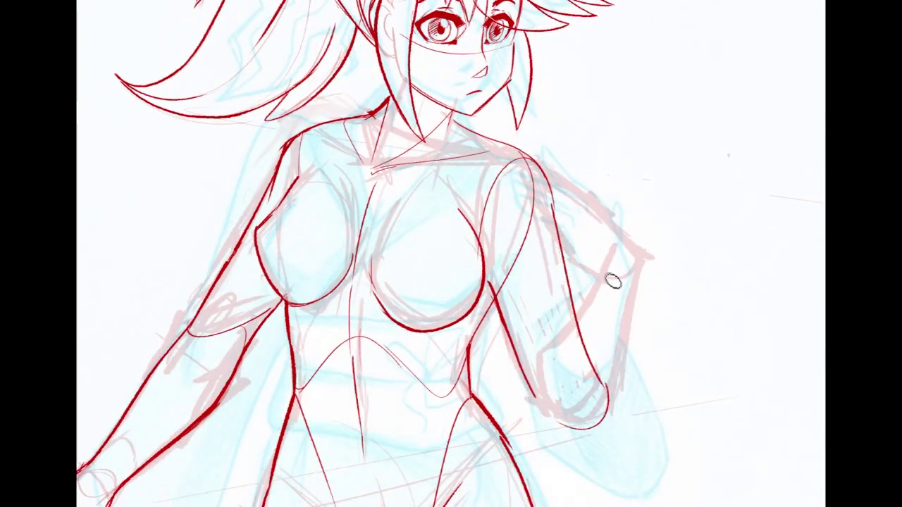
Draw clean outlines for the bent arm's wrist, both forearm edges and the elbow over the rough
mouse_move(610, 218)
mouse_down()
mouse_move(658, 272)
mouse_move(622, 352)
mouse_up()
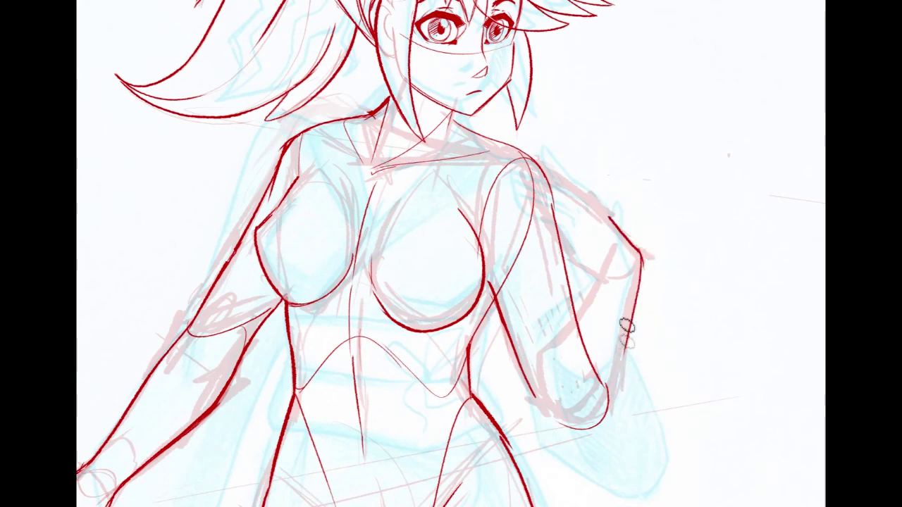
drag(597, 275, 560, 345)
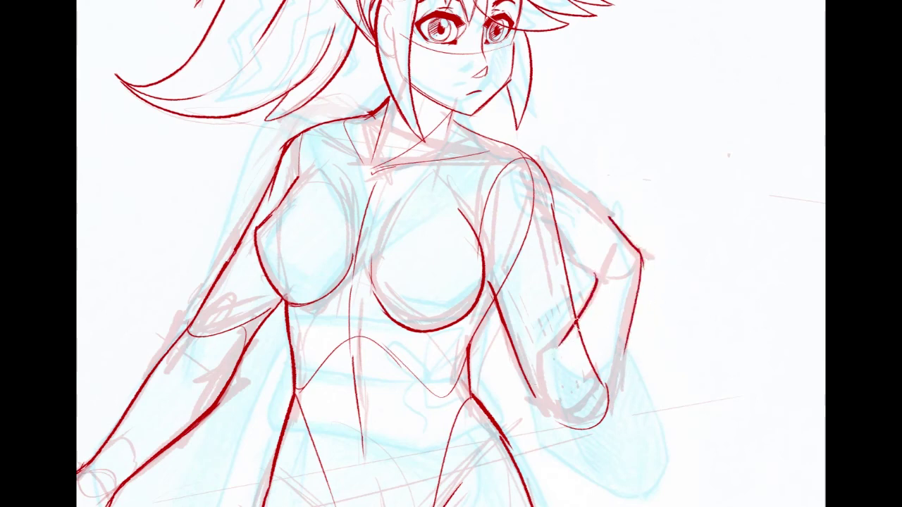
key(ctrl+z)
mouse_move(584, 317)
mouse_down()
mouse_move(553, 354)
mouse_move(562, 395)
mouse_up()
key(ctrl+z)
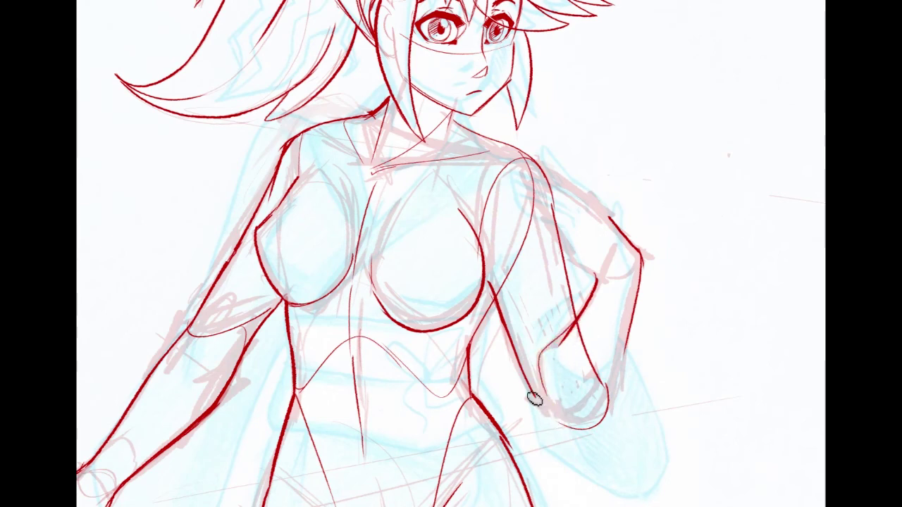
drag(533, 386, 571, 427)
mouse_move(631, 337)
mouse_down()
mouse_move(620, 388)
mouse_move(576, 447)
mouse_up()
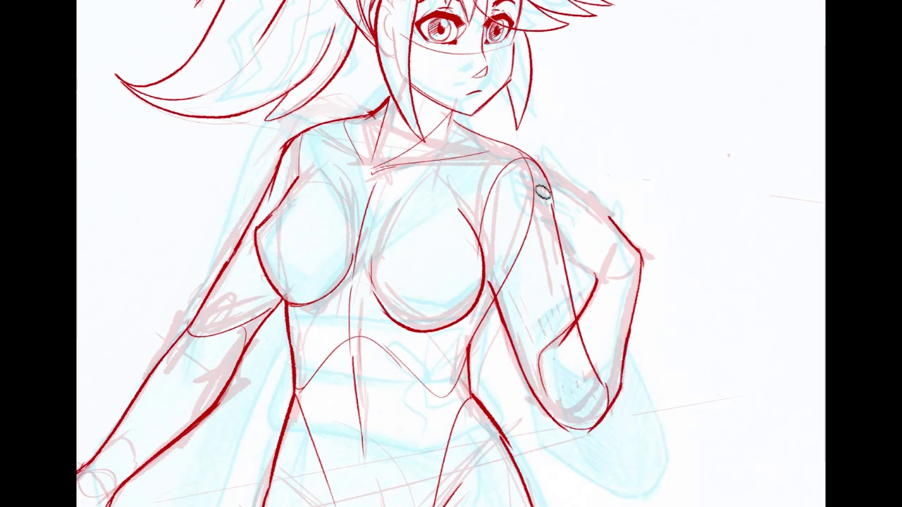
Draw the hand resting on the shoulder, with the palm edge, the back of the hand and the separate fingers
mouse_move(550, 226)
mouse_down()
mouse_move(574, 267)
mouse_move(597, 276)
mouse_up()
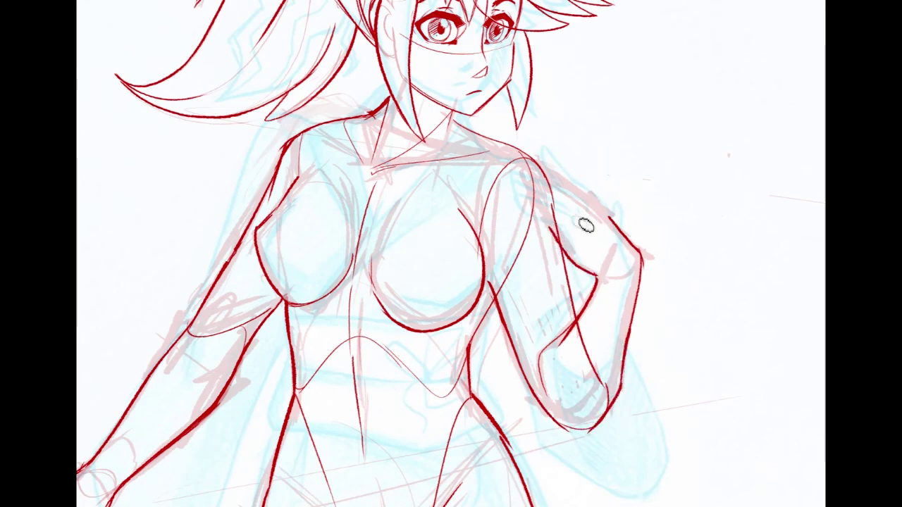
drag(519, 192, 562, 244)
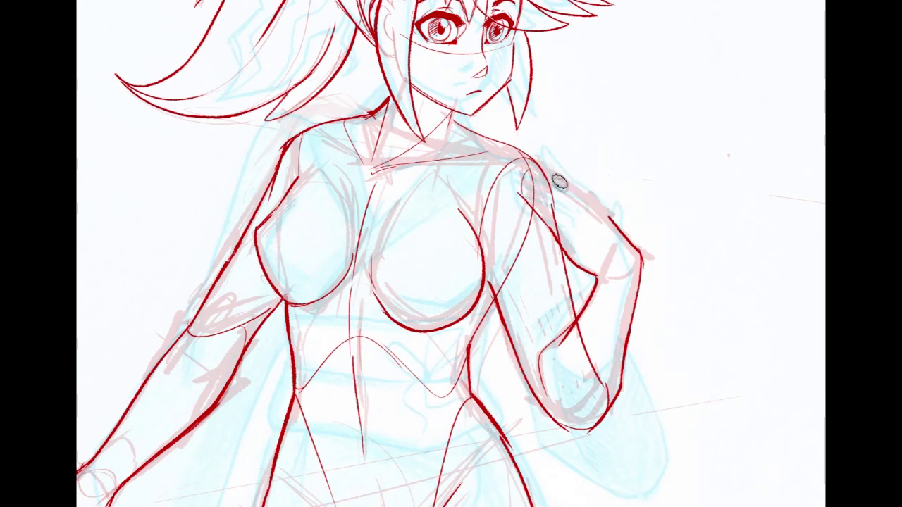
mouse_move(546, 173)
mouse_down()
mouse_move(582, 186)
mouse_move(620, 224)
mouse_up()
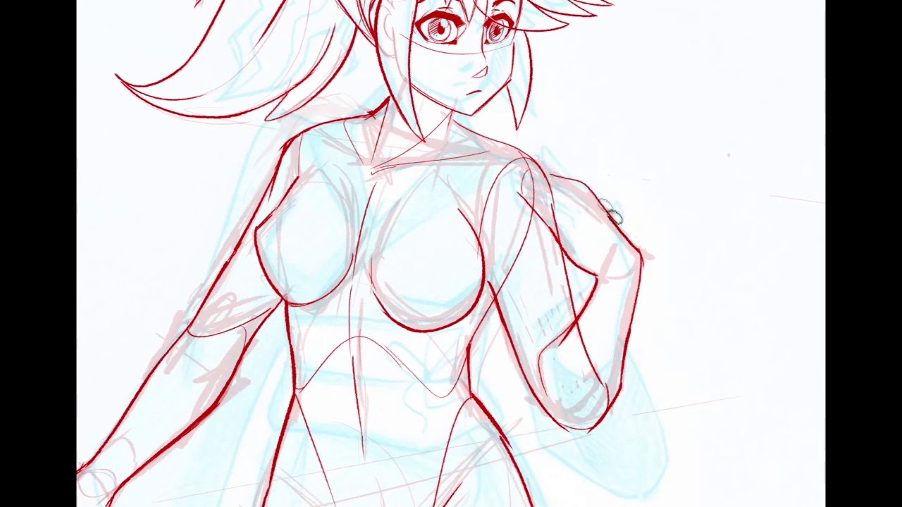
drag(540, 176, 599, 217)
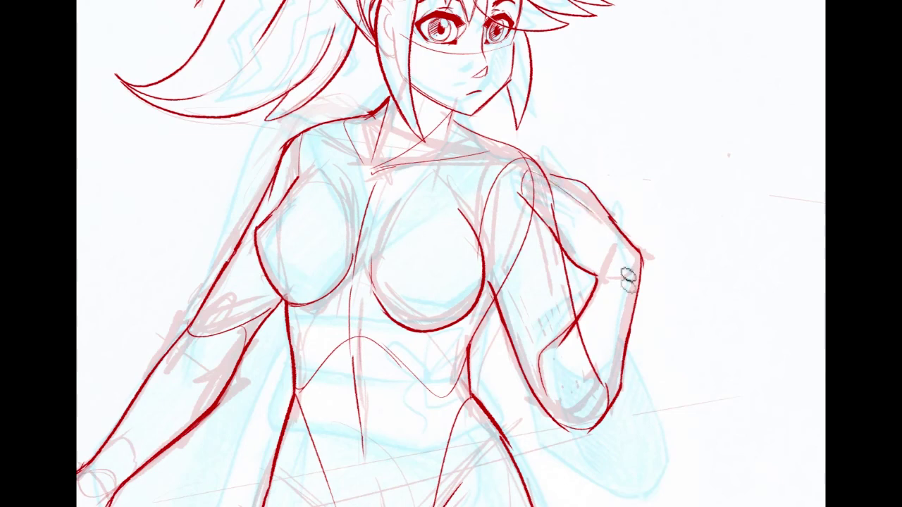
drag(596, 276, 632, 268)
key(ctrl+z)
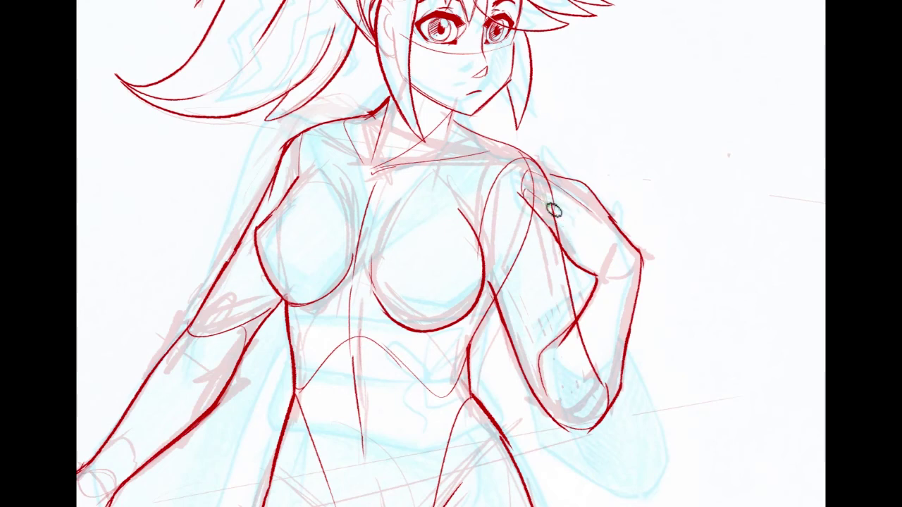
drag(527, 192, 573, 216)
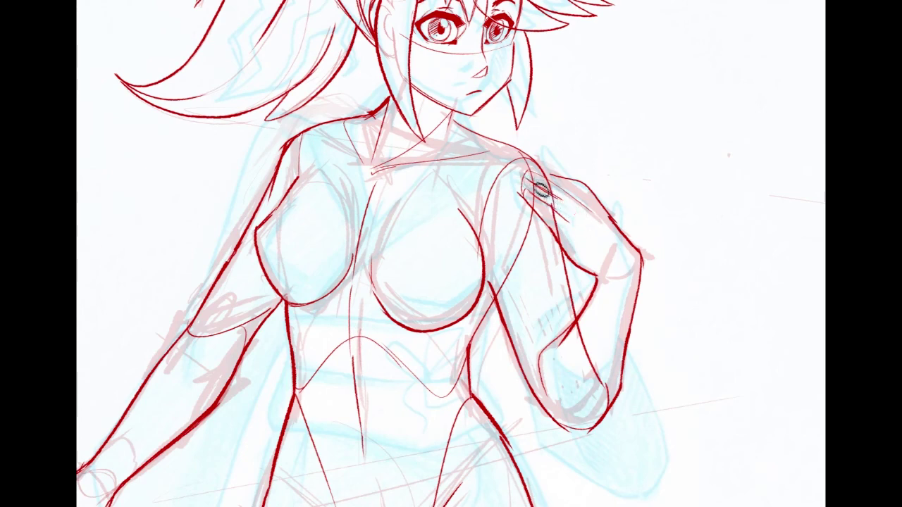
mouse_move(549, 198)
mouse_down()
mouse_move(569, 210)
mouse_move(577, 198)
mouse_move(546, 183)
mouse_up()
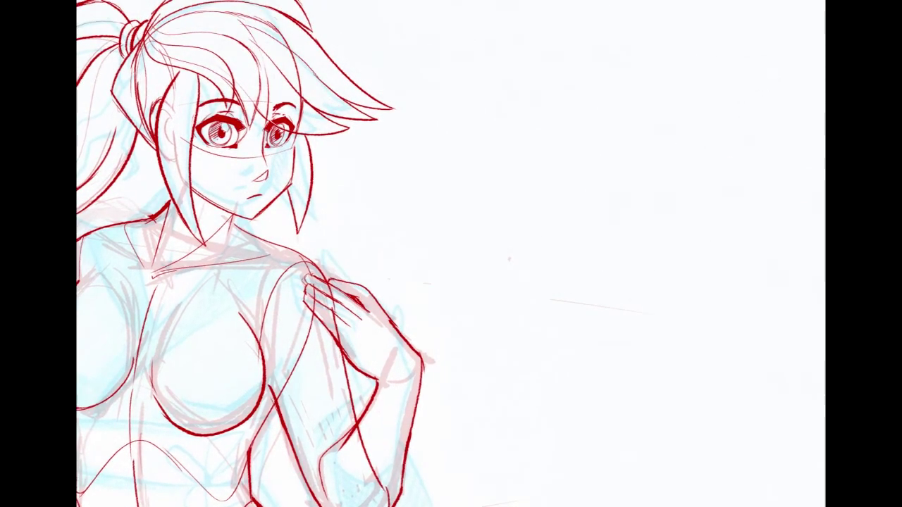
Sketch a horse's head in profile with muzzle, jaw and one ear in the blank area beside the woman
mouse_move(486, 69)
mouse_down()
mouse_move(461, 177)
mouse_move(531, 137)
mouse_move(540, 97)
mouse_move(641, 121)
mouse_move(613, 105)
mouse_up()
drag(528, 135, 555, 156)
drag(497, 66, 529, 66)
key(ctrl+z)
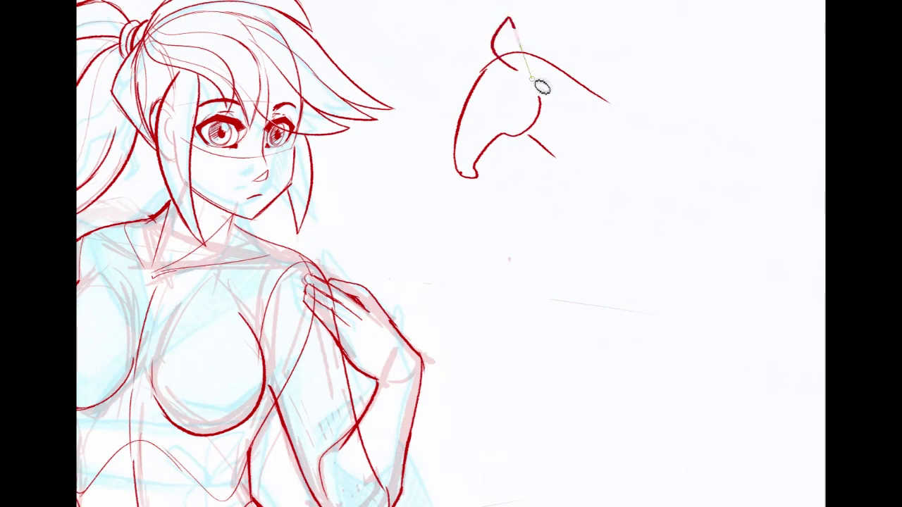
drag(784, 179, 708, 179)
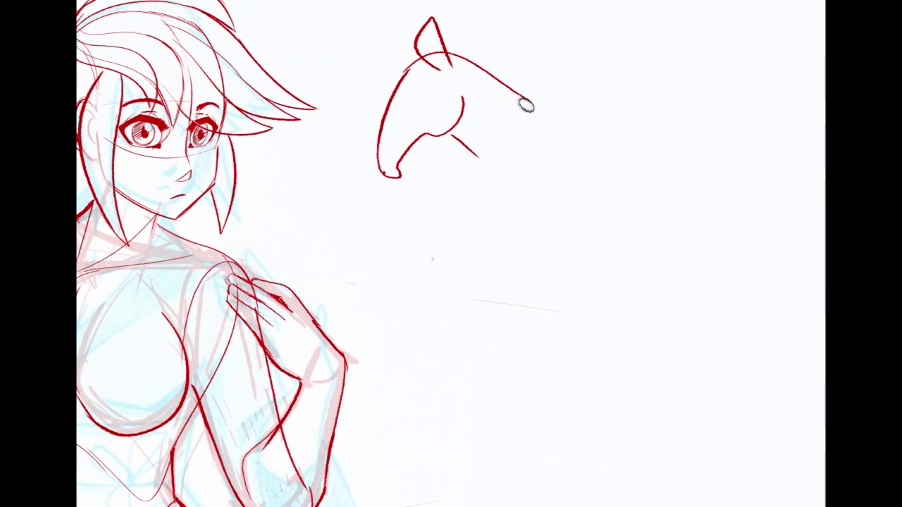
Extend the horse sketch with a long back line to the rump and a thicker line for the throat
mouse_move(525, 102)
mouse_down()
mouse_move(661, 114)
mouse_move(804, 135)
mouse_up()
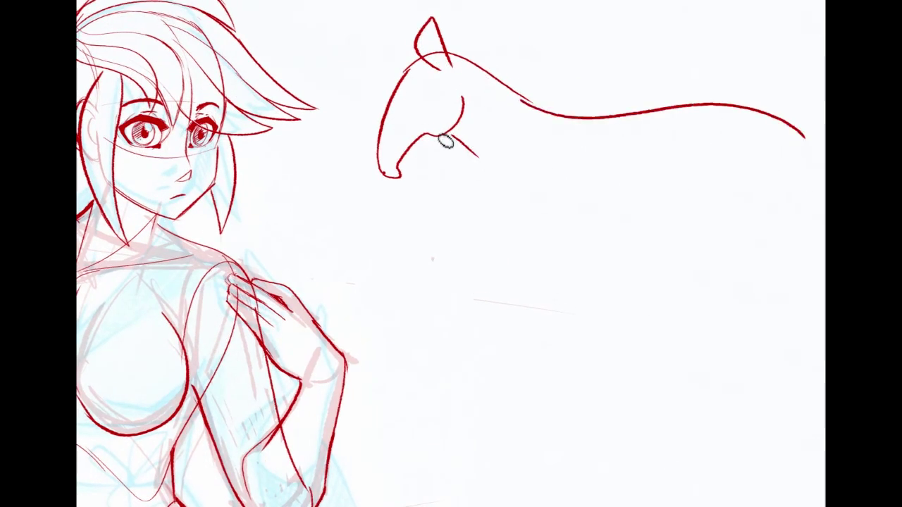
drag(451, 132, 516, 191)
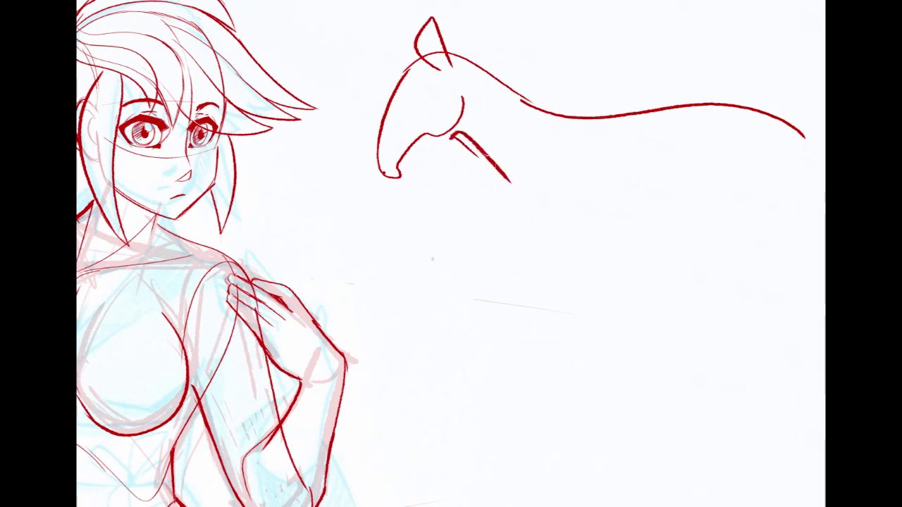
key(ctrl+z)
drag(444, 132, 516, 191)
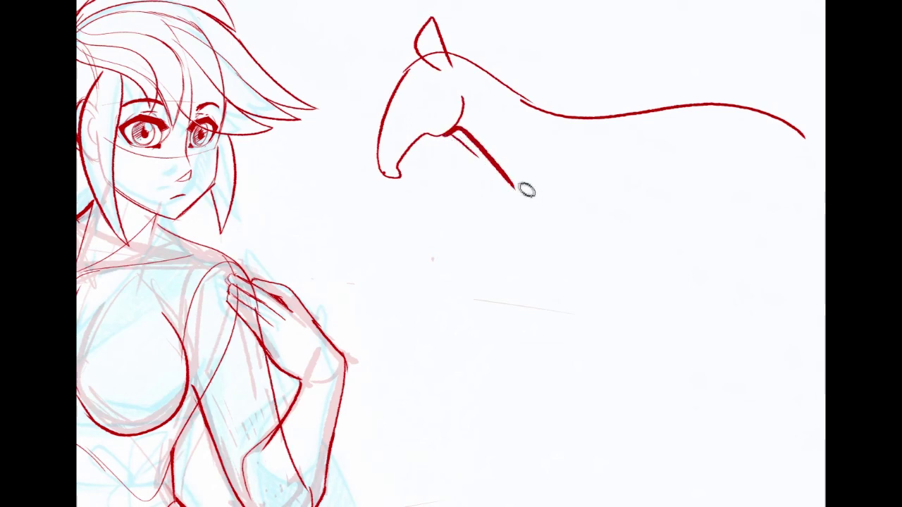
Add the horse's chest, belly curve, haunch and bent front legs to the body sketch
mouse_move(509, 184)
mouse_down()
mouse_move(537, 243)
mouse_move(597, 246)
mouse_move(700, 214)
mouse_move(728, 220)
mouse_move(740, 235)
mouse_move(786, 233)
mouse_up()
drag(760, 135, 811, 263)
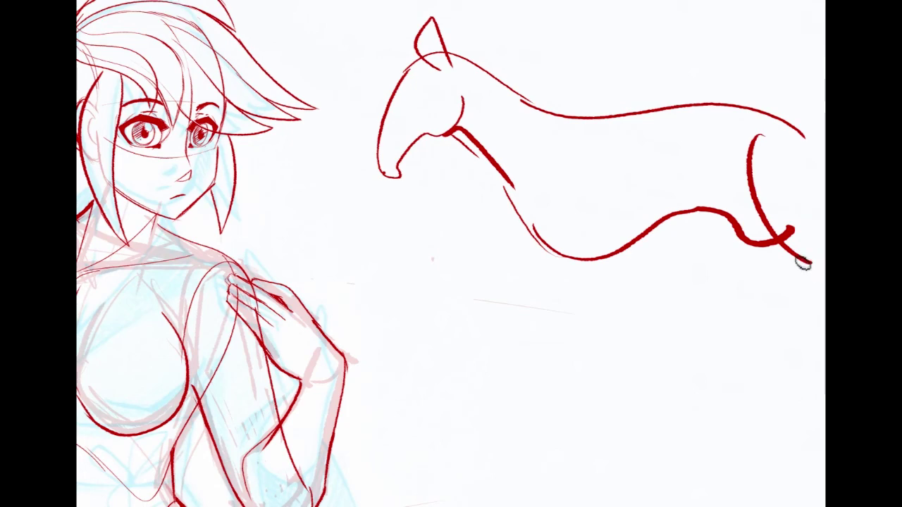
drag(678, 108, 811, 249)
mouse_move(514, 205)
mouse_down()
mouse_move(501, 279)
mouse_move(455, 325)
mouse_move(502, 368)
mouse_move(536, 349)
mouse_move(562, 277)
mouse_move(569, 337)
mouse_move(618, 316)
mouse_up()
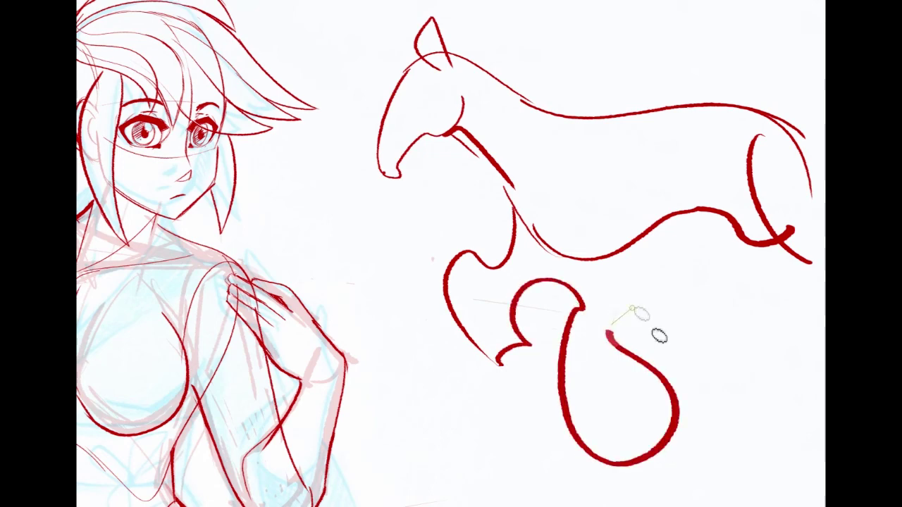
Undo every stroke of the horse sketch until the area beside the woman is blank
key(ctrl+z)
key(ctrl+z)
key(ctrl+z)
key(ctrl+z)
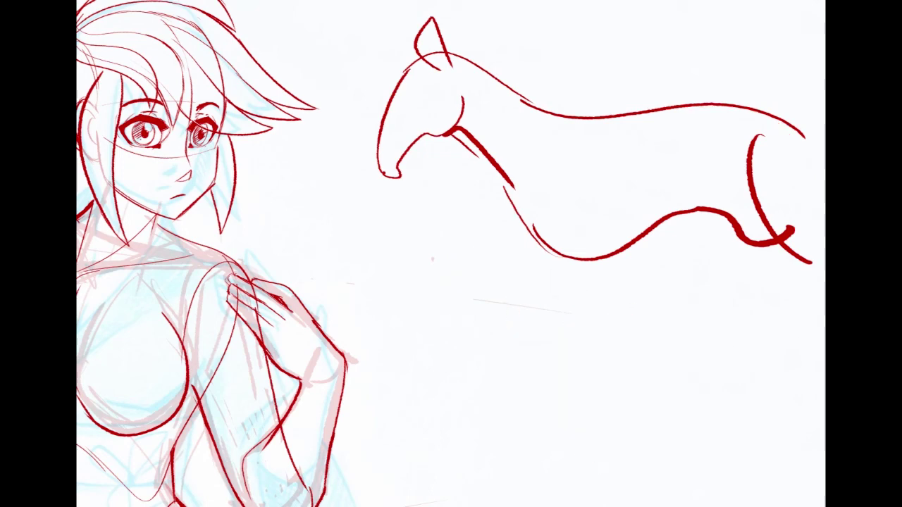
key(ctrl+z)
key(ctrl+z)
key(ctrl+z)
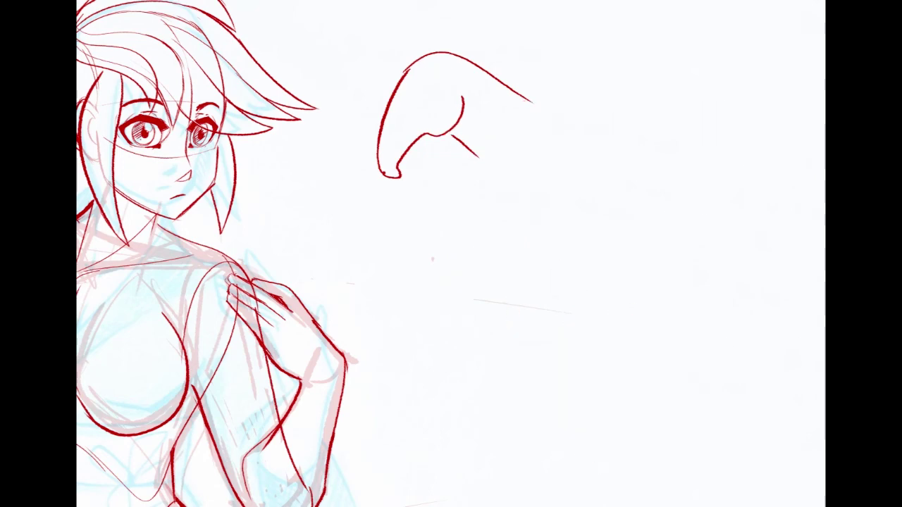
key(ctrl+z)
key(ctrl+z)
key(ctrl+z)
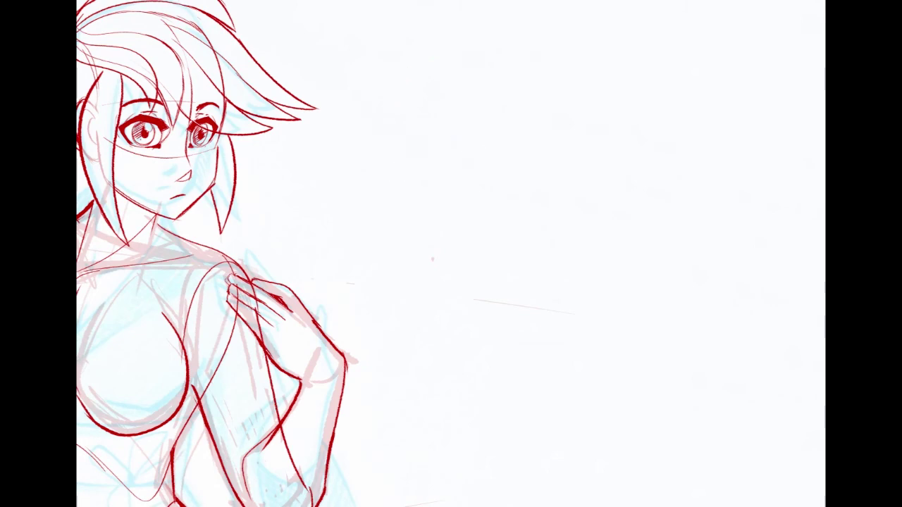
Redraw the outer contour of the bent arm's elbow with a stroke from the upper arm to its lowest point
mouse_move(282, 296)
mouse_down()
mouse_move(413, 339)
mouse_move(616, 190)
mouse_move(295, 303)
mouse_move(438, 162)
mouse_up()
drag(507, 434, 642, 382)
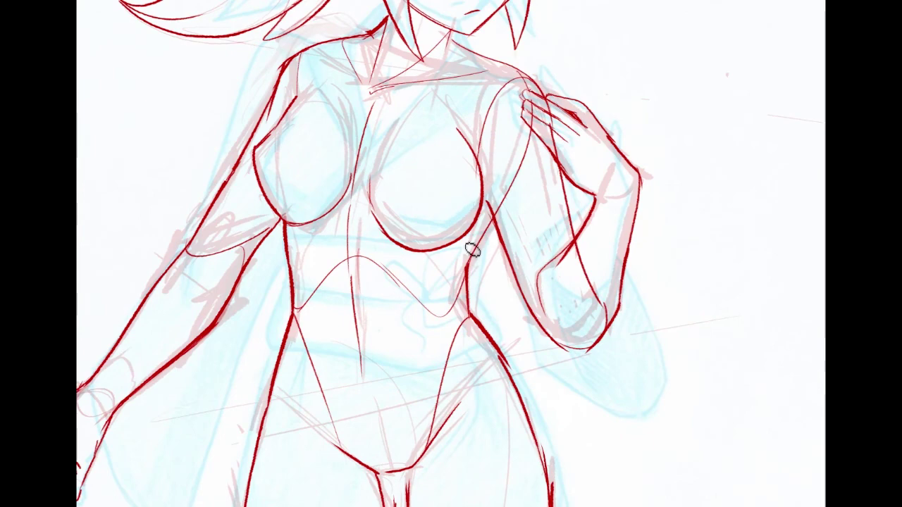
drag(537, 317, 561, 347)
key(ctrl+z)
drag(529, 317, 575, 358)
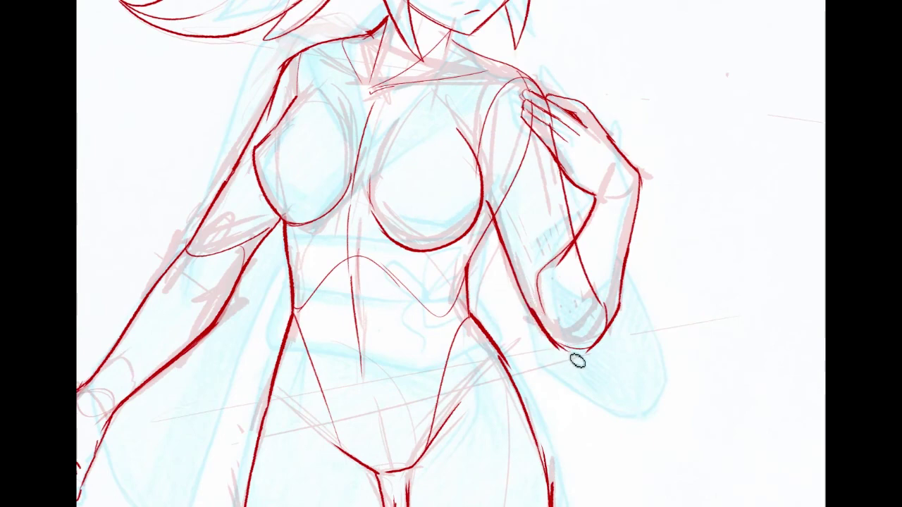
mouse_move(494, 282)
mouse_down()
mouse_move(497, 327)
mouse_move(547, 388)
mouse_move(564, 391)
mouse_move(515, 417)
mouse_move(483, 451)
mouse_up()
scroll(795, 318, down, 1)
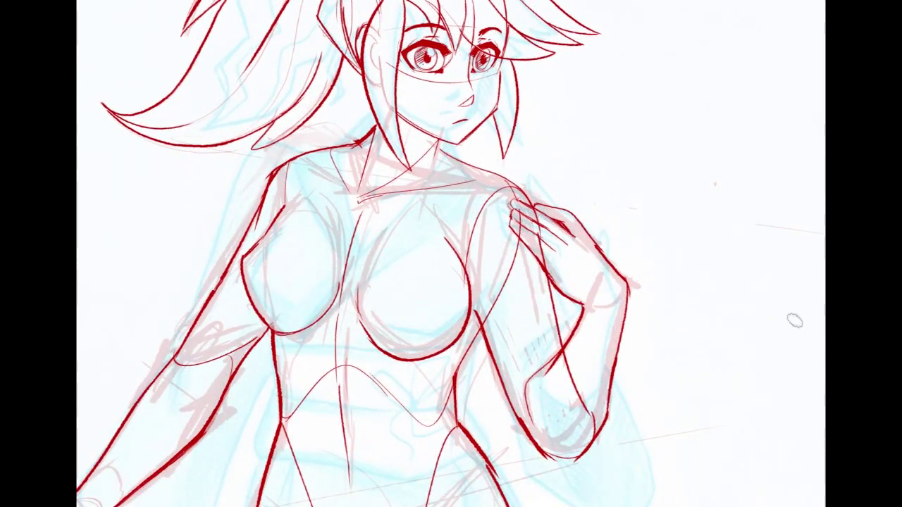
Sketch a loose study with a rounded end in the blank area beside the raised arm, and delete it
mouse_move(451, 352)
mouse_down()
mouse_move(505, 102)
mouse_move(640, 64)
mouse_move(638, 269)
mouse_move(455, 356)
mouse_move(434, 315)
mouse_up()
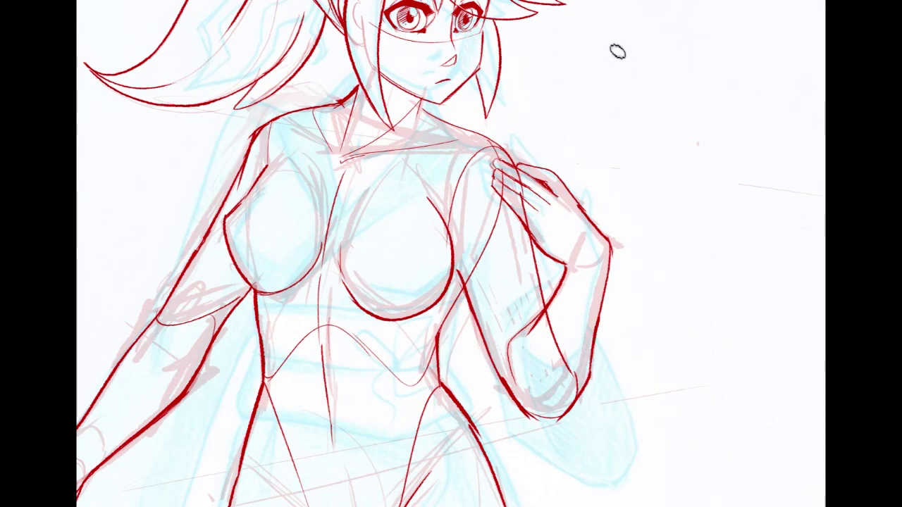
mouse_move(615, 47)
mouse_down()
mouse_move(603, 121)
mouse_move(633, 206)
mouse_up()
drag(658, 26, 664, 114)
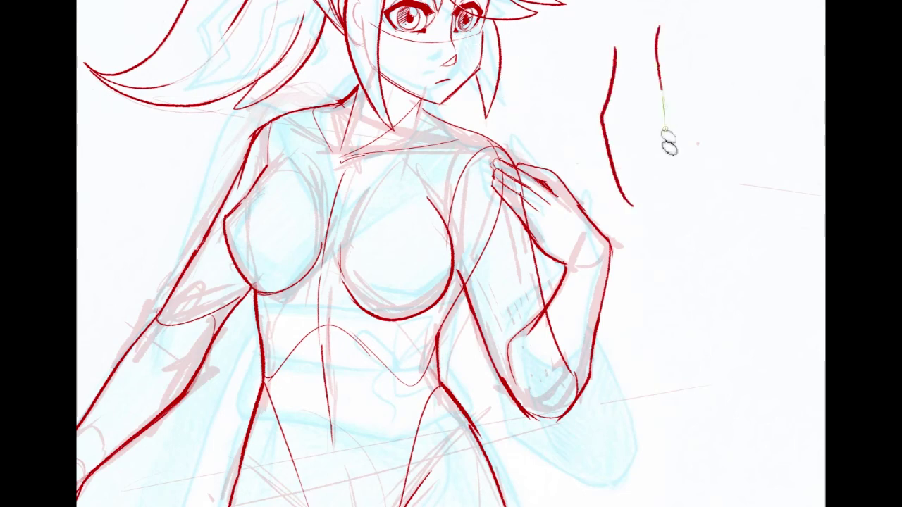
mouse_move(627, 142)
mouse_down()
mouse_move(658, 166)
mouse_move(724, 128)
mouse_move(734, 112)
mouse_up()
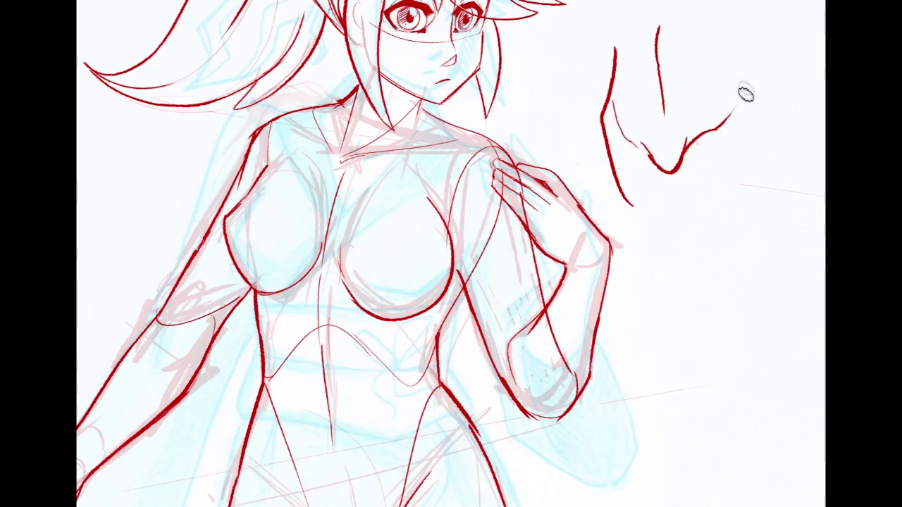
mouse_move(680, 165)
mouse_down()
mouse_move(674, 246)
mouse_move(729, 283)
mouse_move(758, 261)
mouse_up()
drag(765, 52, 745, 261)
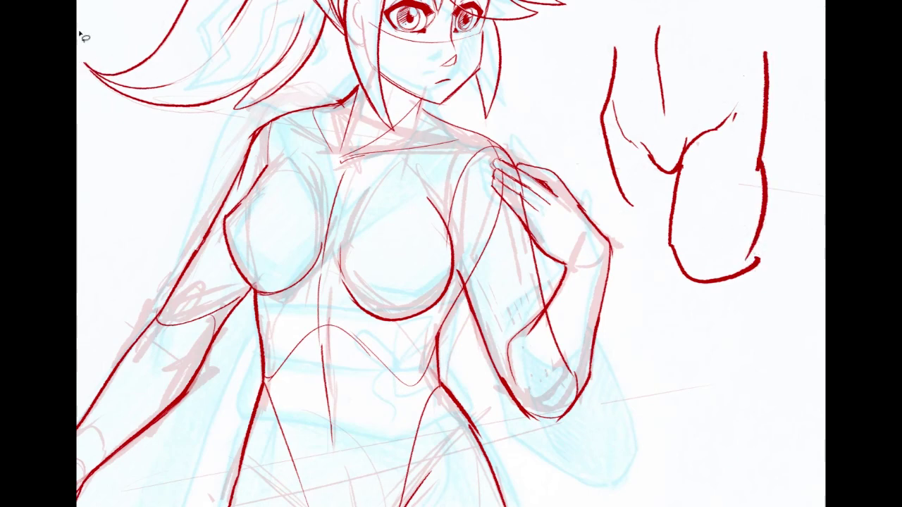
mouse_move(584, 102)
mouse_down()
mouse_move(805, 237)
mouse_move(656, 268)
mouse_move(611, 53)
mouse_up()
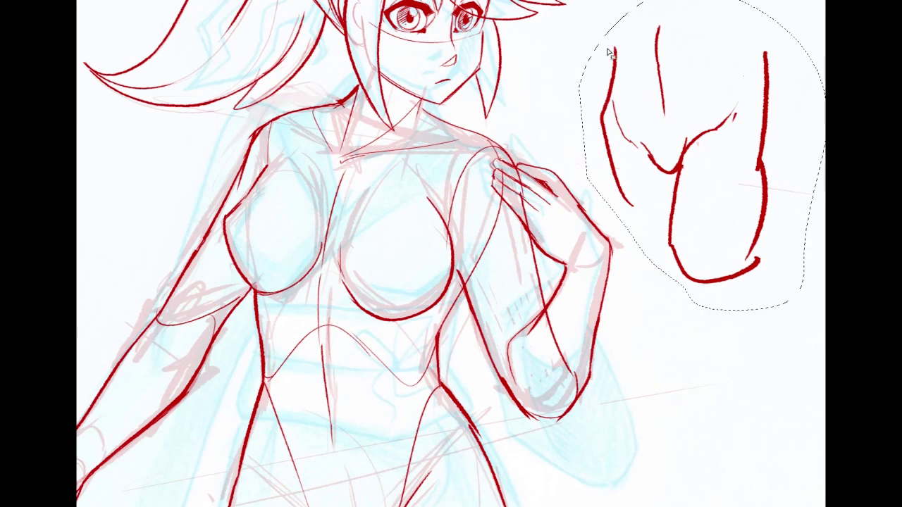
key(Delete)
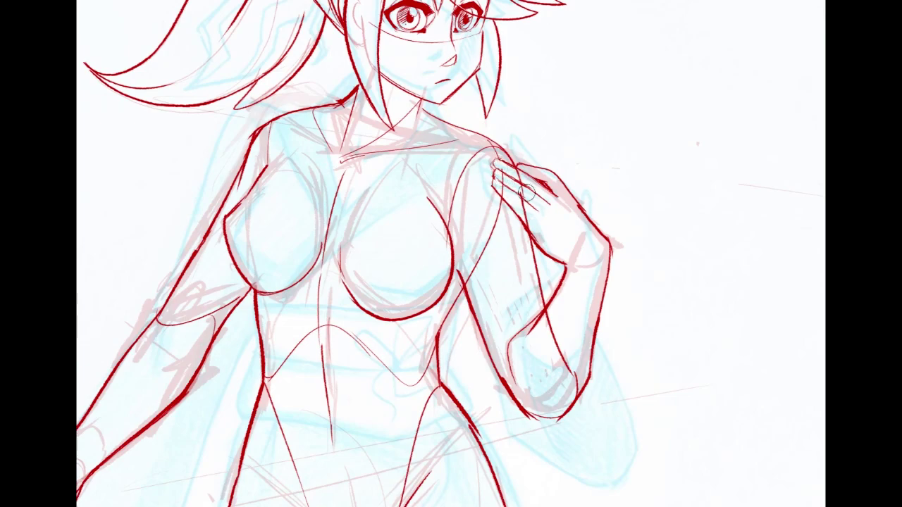
Refine the finger lines and fingertip of the outstretched hand
mouse_move(451, 254)
mouse_down()
mouse_move(540, 364)
mouse_move(552, 142)
mouse_move(472, 196)
mouse_up()
drag(581, 82, 586, 93)
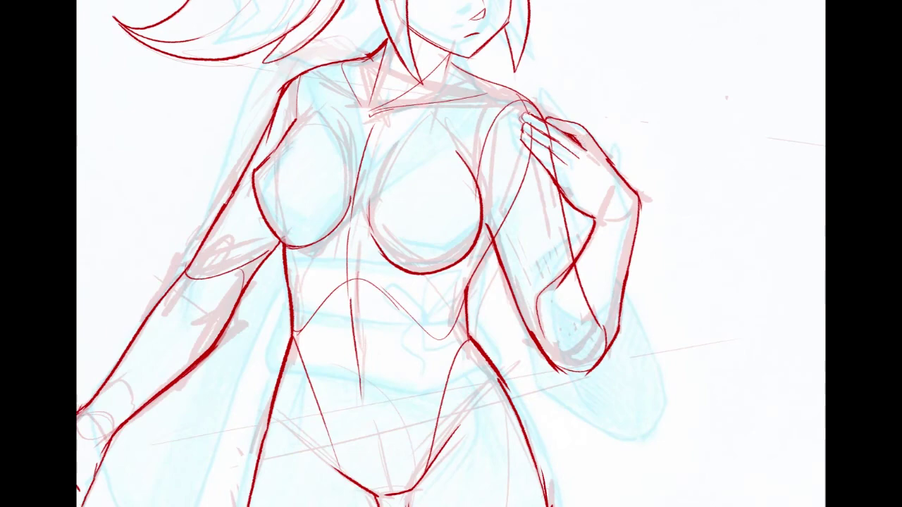
mouse_move(389, 210)
mouse_down()
mouse_move(505, 136)
mouse_move(539, 137)
mouse_move(565, 245)
mouse_up()
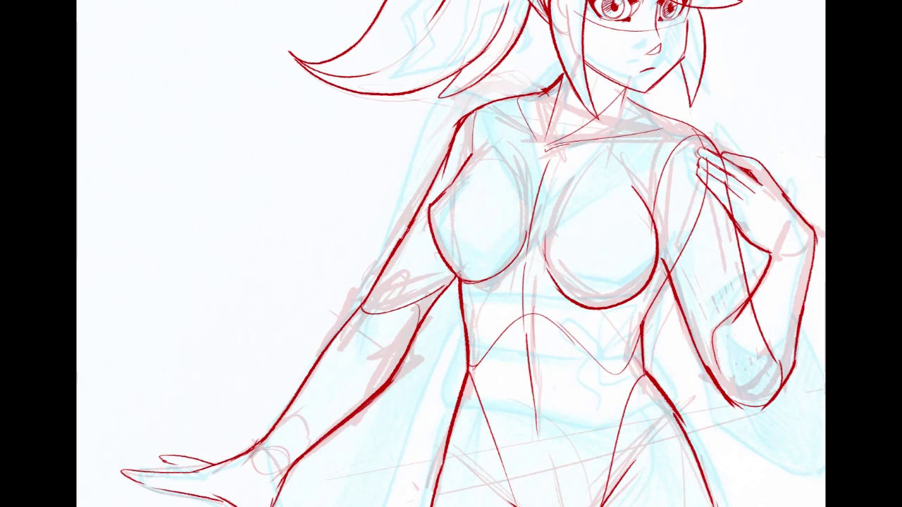
drag(451, 254, 451, 138)
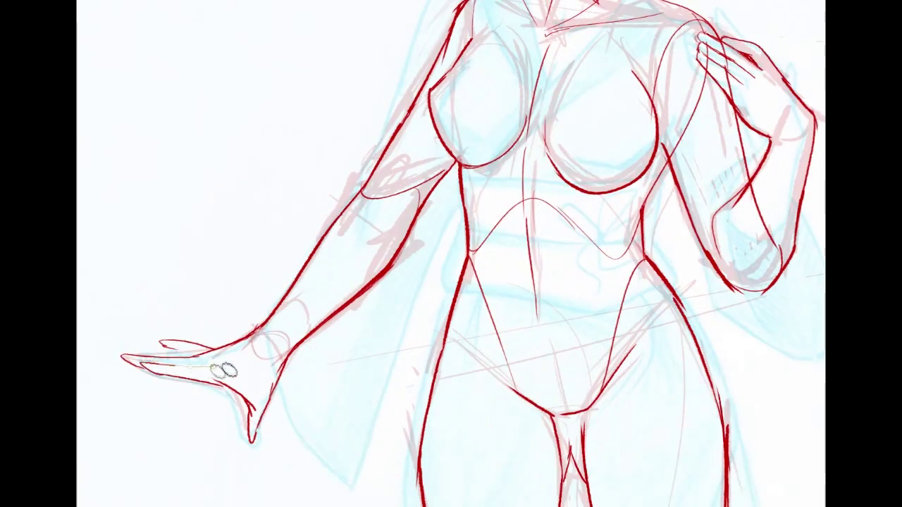
drag(147, 355, 221, 353)
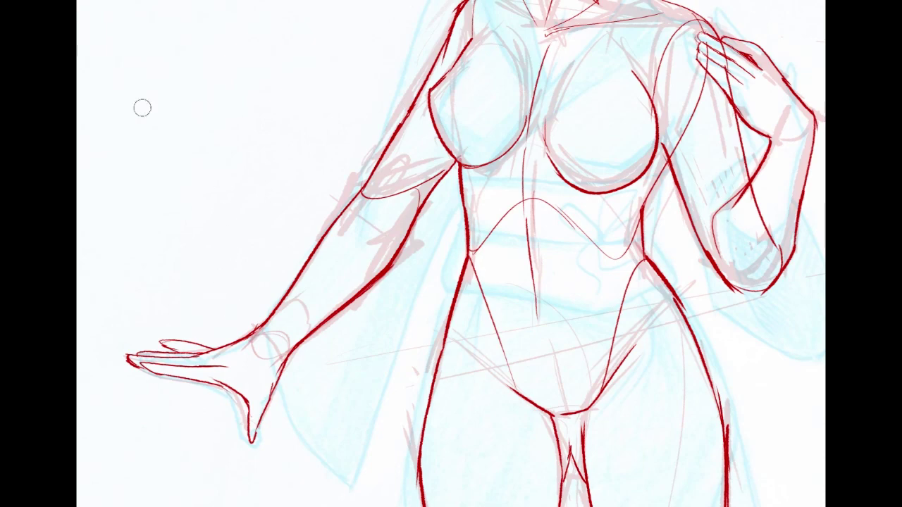
Redraw the small lower curve of the pelvis between the tops of the thighs
mouse_move(536, 232)
mouse_down()
mouse_move(357, 242)
mouse_move(358, 468)
mouse_move(444, 95)
mouse_up()
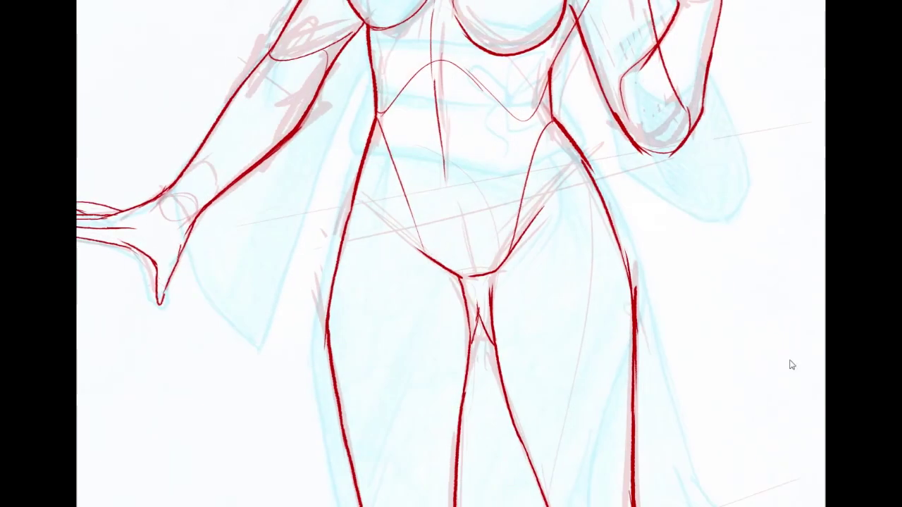
drag(458, 277, 508, 258)
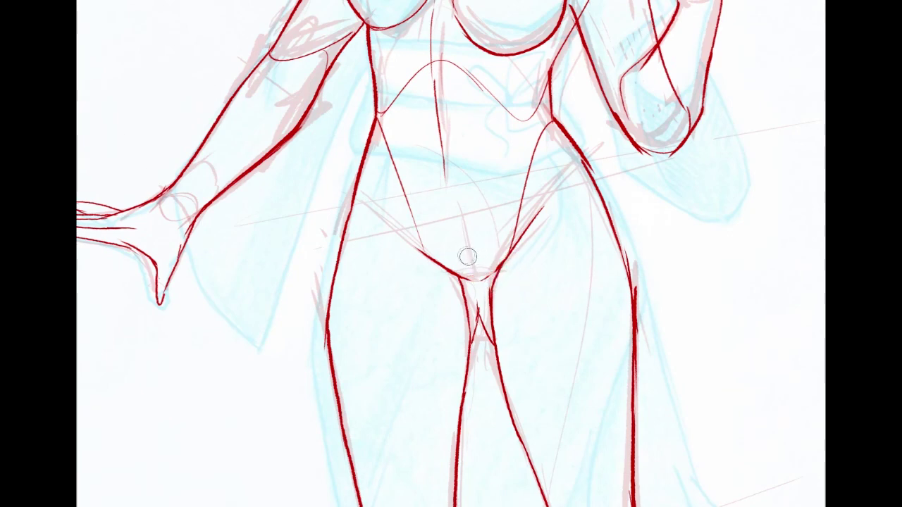
drag(451, 212, 422, 339)
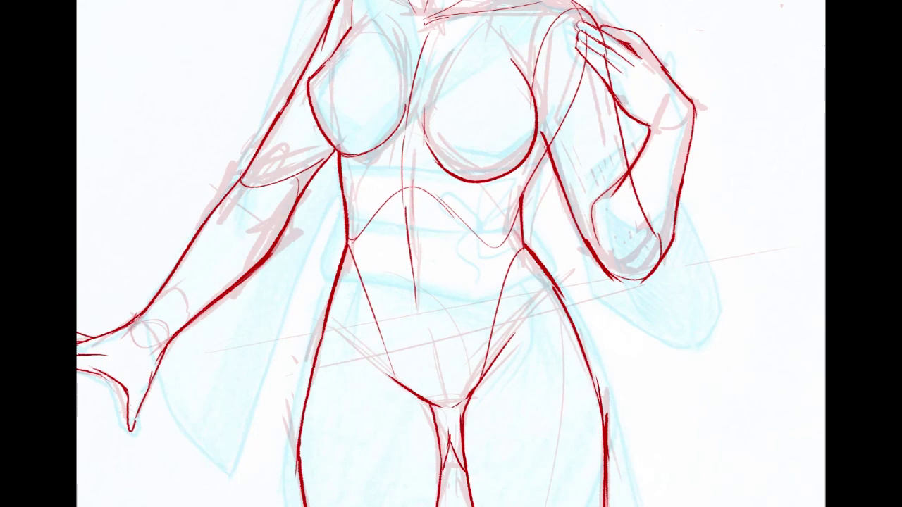
Hide the rough pale-red underdrawing and restore the stronger colour of the blue kimono drawing beneath the clean lines
key(ctrl+minus)
key(ctrl+minus)
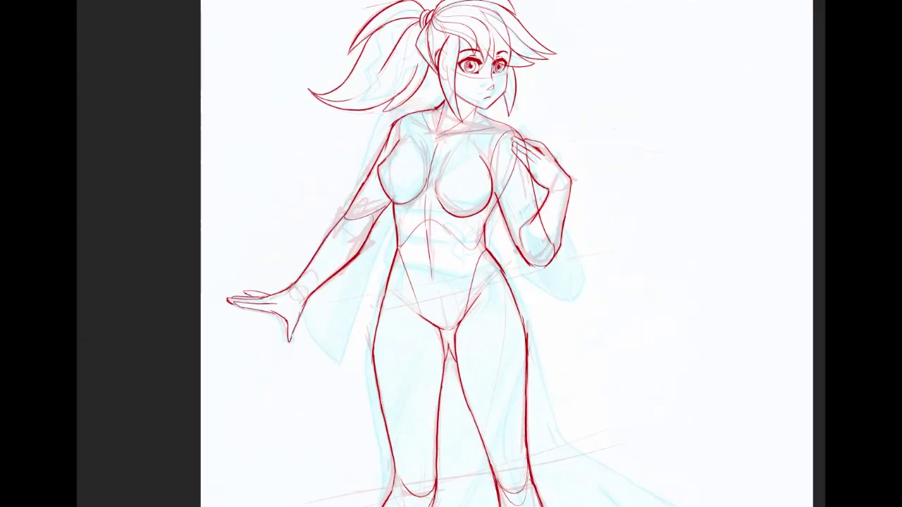
drag(451, 240, 457, 295)
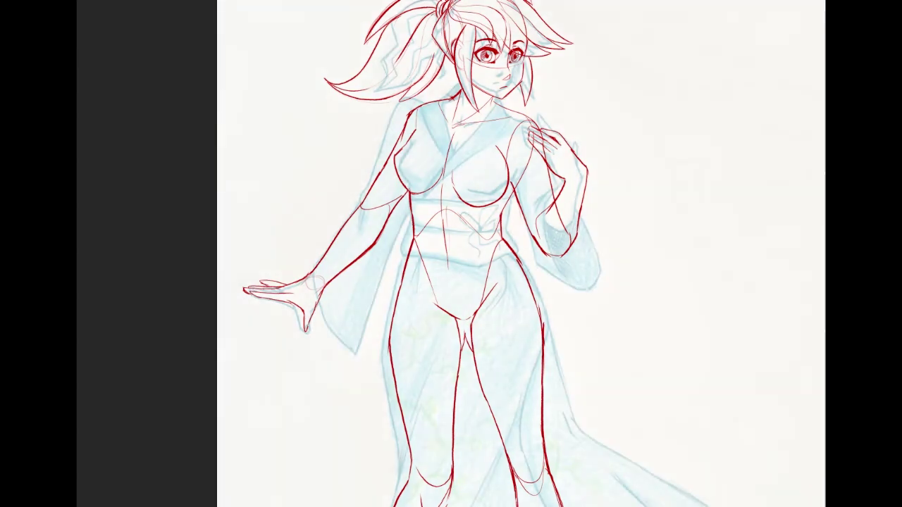
scroll(521, 254, up, 2)
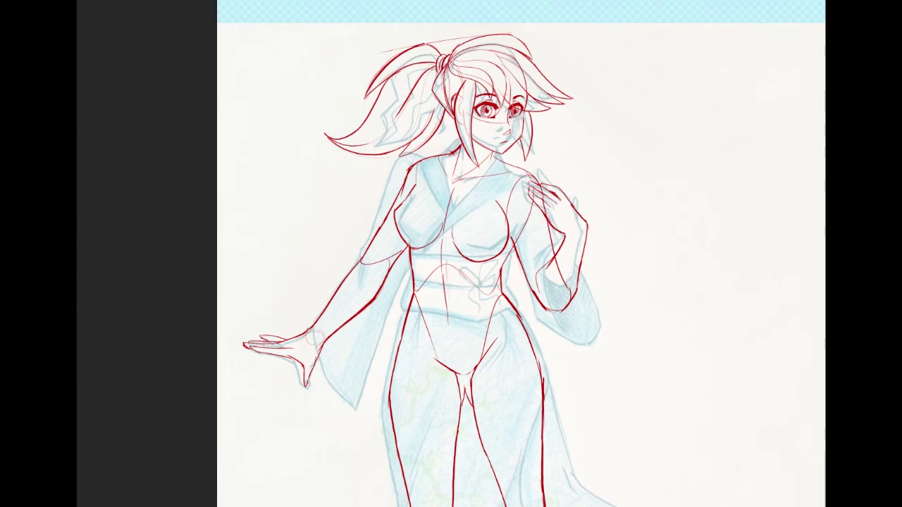
scroll(522, 253, down, 3)
scroll(521, 254, up, 3)
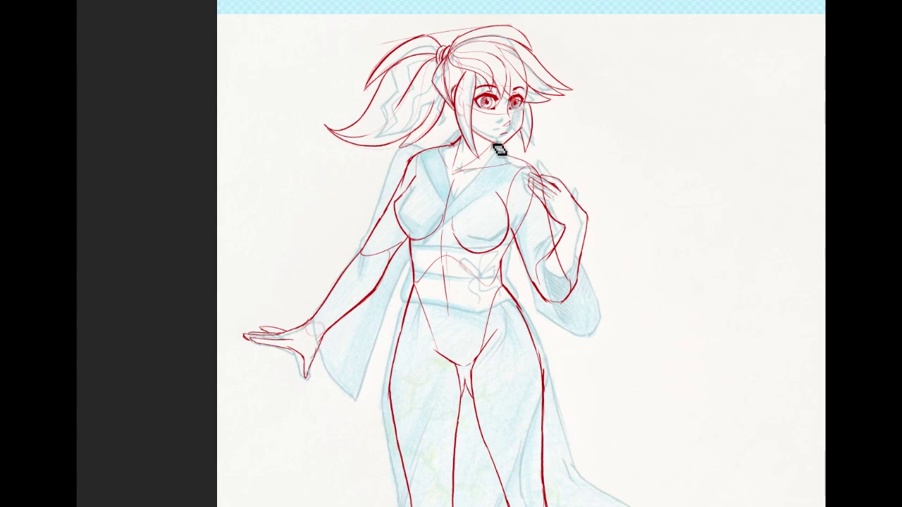
Draw the kimono's overlapping collar in teal with double lines crossing the chest and wrapping around the neck
drag(497, 145, 431, 219)
key(ctrl+z)
drag(497, 144, 414, 237)
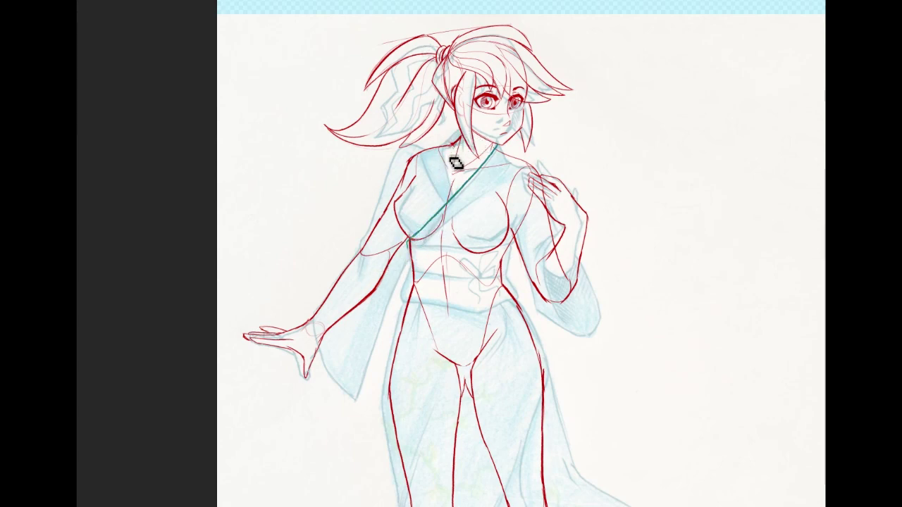
drag(451, 142, 455, 173)
drag(465, 136, 449, 141)
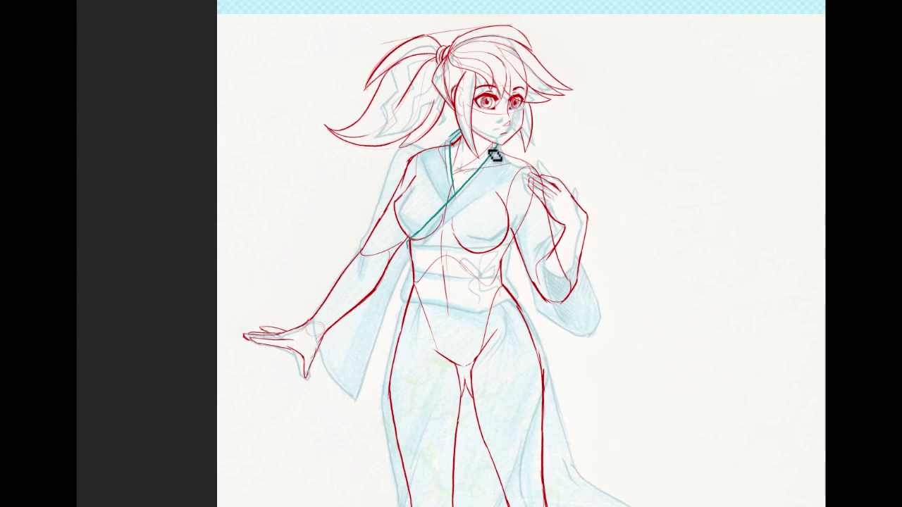
drag(495, 145, 420, 234)
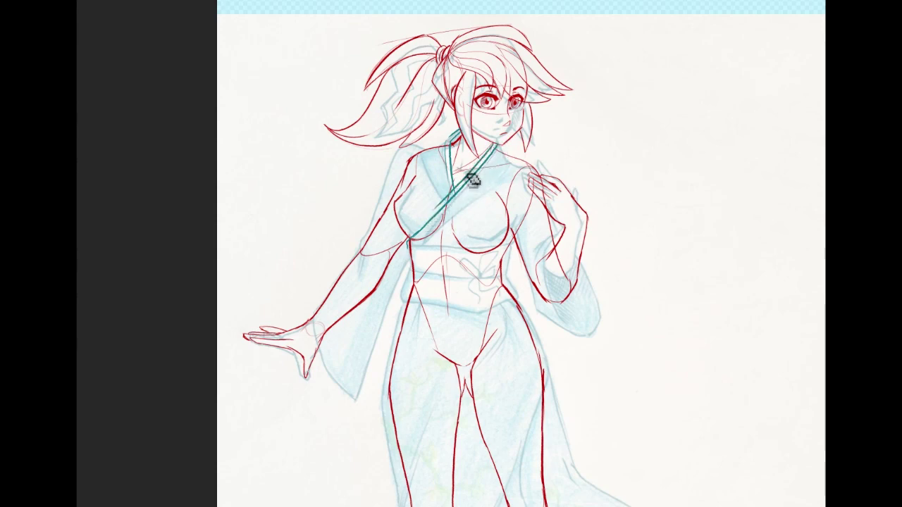
Draw the kimono's shoulder lines in teal and contour the cloth around the outer side of the chest on the outstretched arm's side
drag(453, 141, 419, 148)
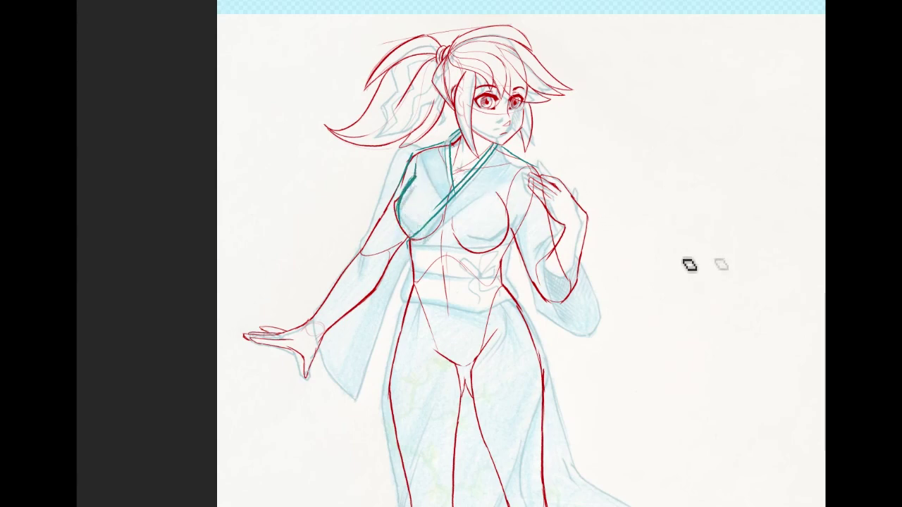
drag(403, 223, 414, 239)
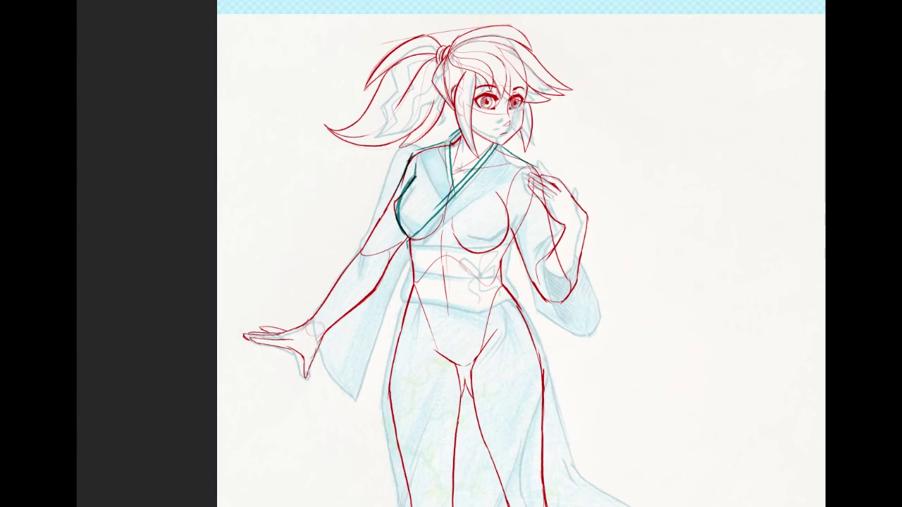
mouse_move(418, 179)
mouse_down()
mouse_move(400, 201)
mouse_move(410, 193)
mouse_move(399, 236)
mouse_up()
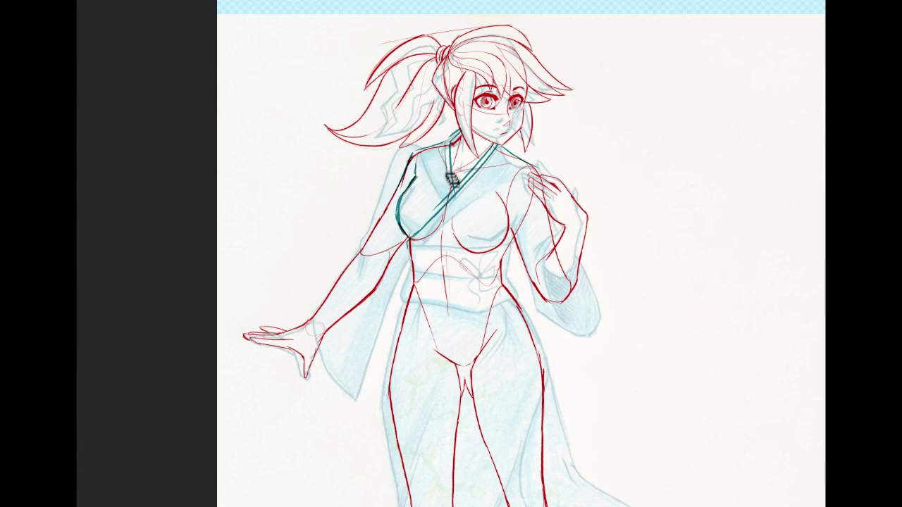
Outline the obi around the waist in teal with curved upper and lower edges and straight sides
scroll(718, 327, down, 3)
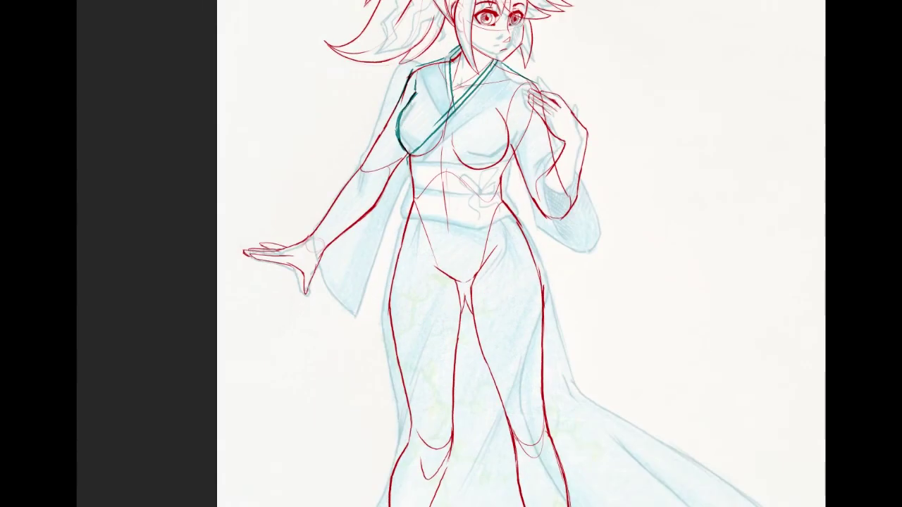
drag(405, 158, 412, 215)
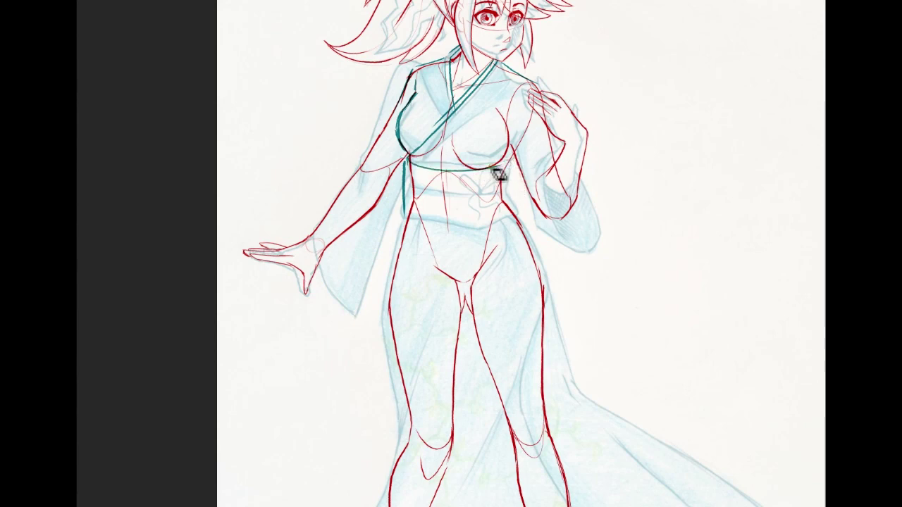
drag(510, 163, 513, 214)
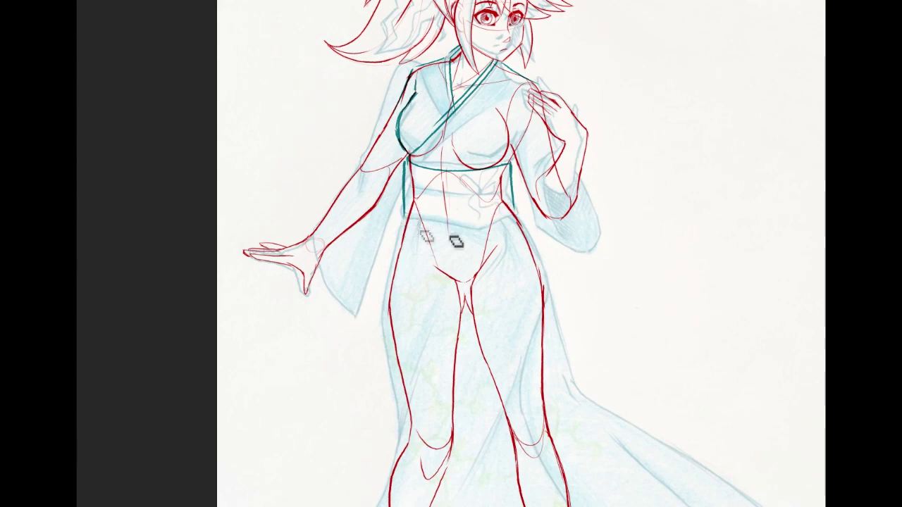
drag(405, 218, 516, 215)
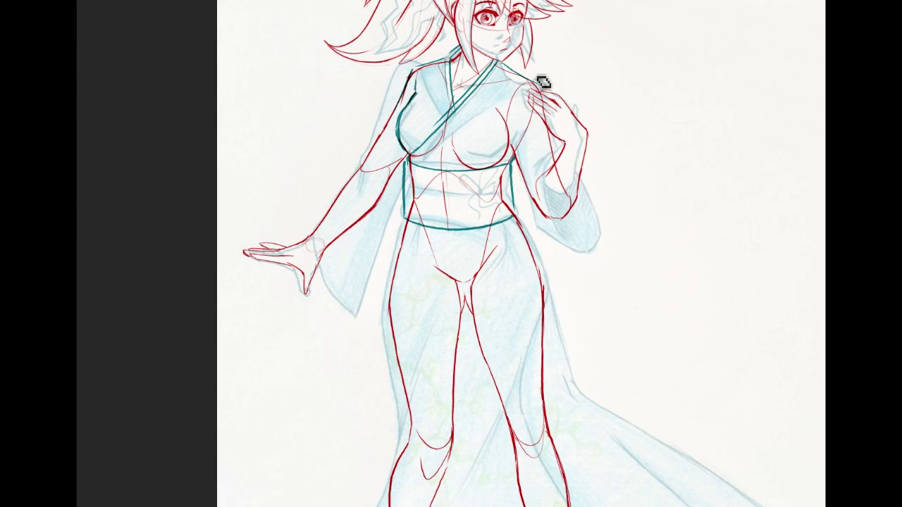
Draw the wide lapel edges outside the collar and curved cord lines across the middle of the obi
drag(409, 84, 398, 120)
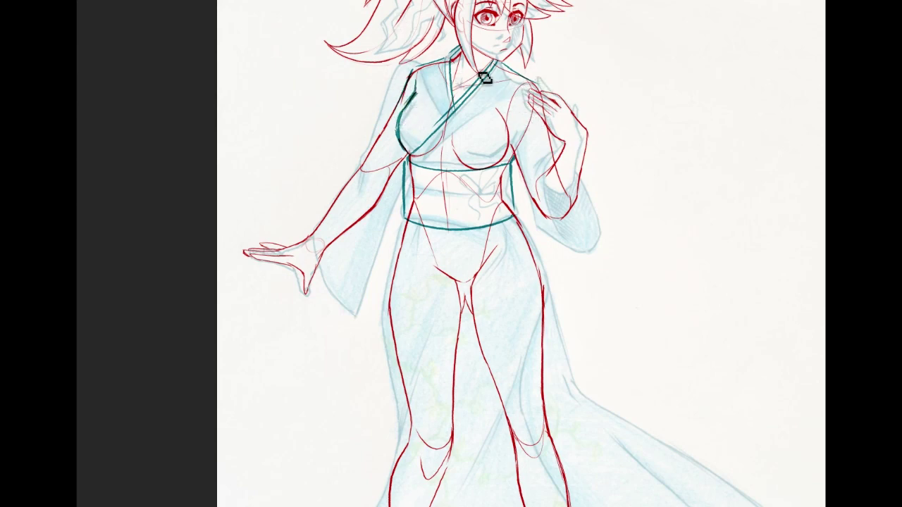
drag(425, 97, 448, 103)
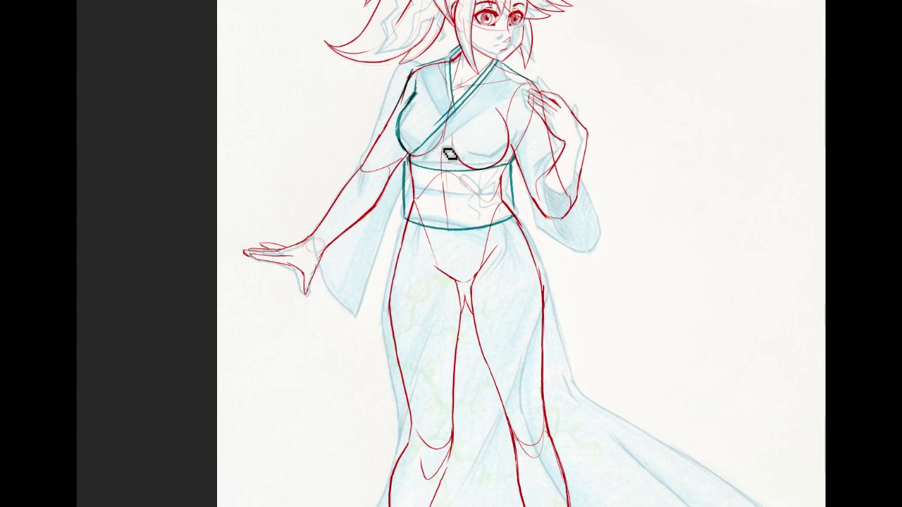
drag(416, 158, 527, 65)
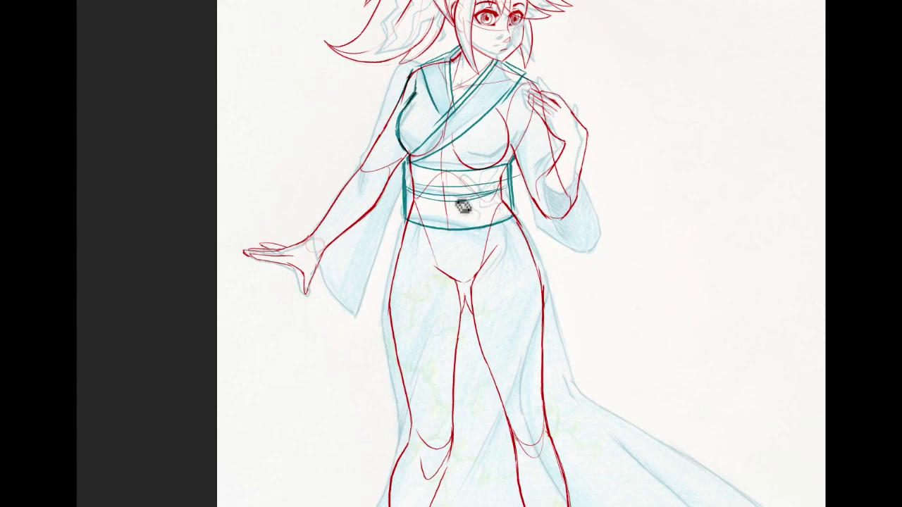
Draw the skirt's front overlap edge as one long teal curve from the side of the obi diagonally down to the hem
mouse_move(711, 250)
mouse_down()
mouse_move(672, 143)
mouse_move(709, 259)
mouse_move(710, 353)
mouse_up()
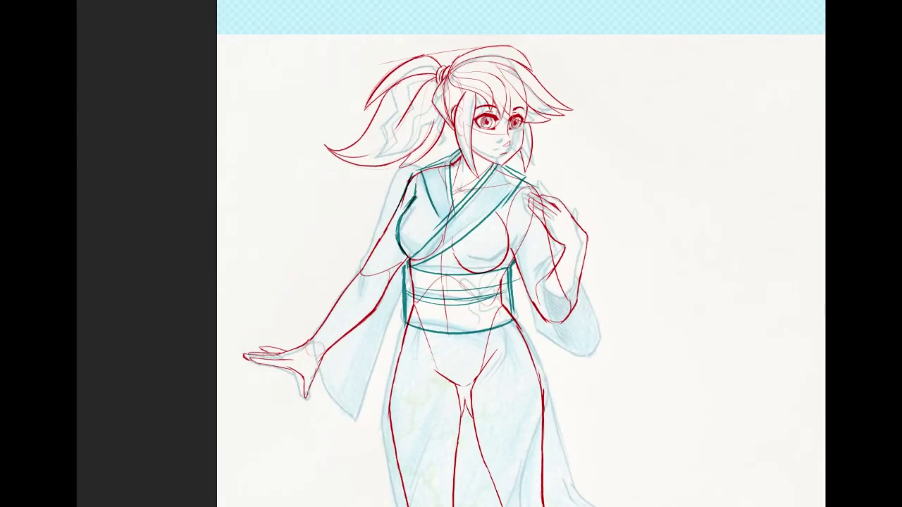
scroll(522, 254, down, 5)
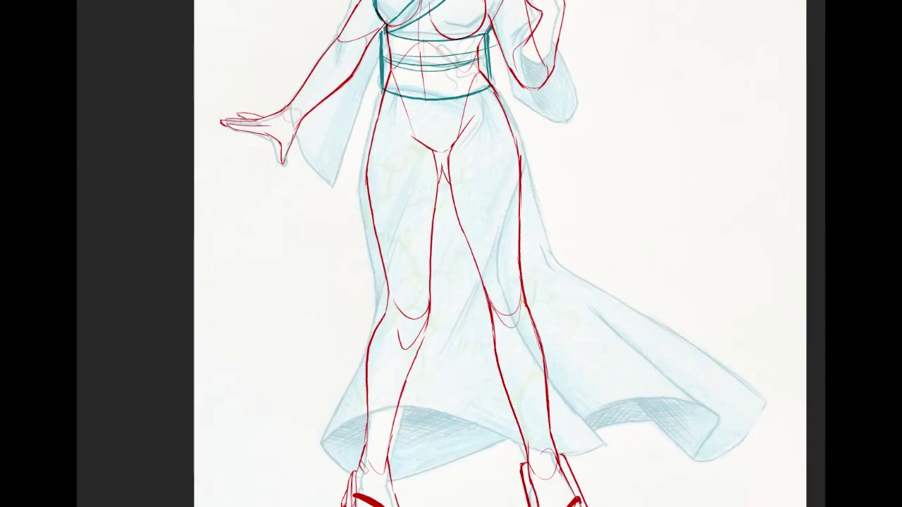
drag(451, 254, 473, 277)
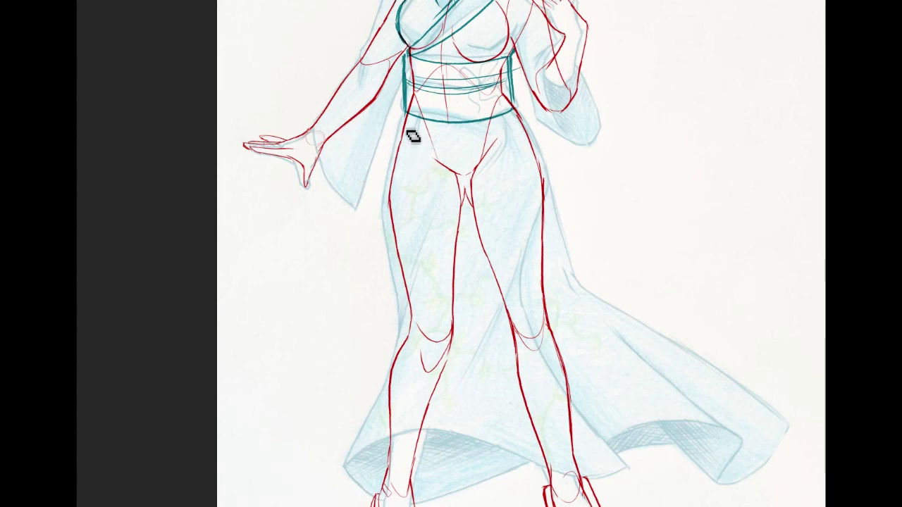
drag(406, 117, 462, 403)
key(ctrl+z)
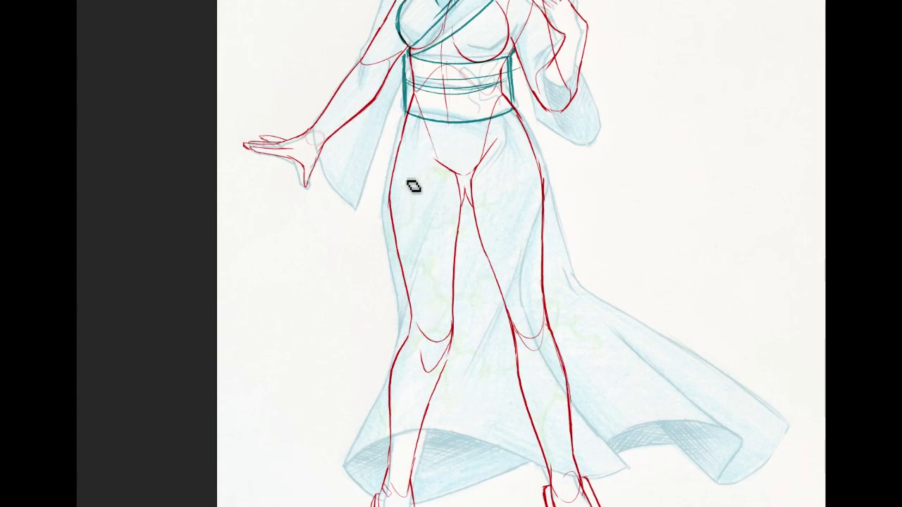
drag(411, 117, 498, 422)
key(ctrl+z)
mouse_move(409, 115)
mouse_down()
mouse_move(482, 414)
mouse_move(523, 451)
mouse_up()
Fade the blue kimono drawing, start the skirt's side lines at the hips and draw the flared hem as two teal loops around the ankles
scroll(451, 253, down, 2)
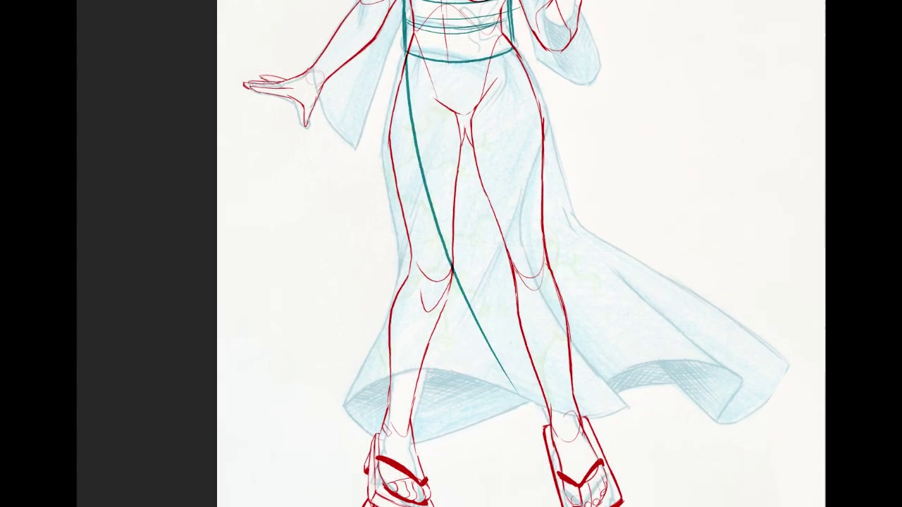
drag(522, 389, 659, 380)
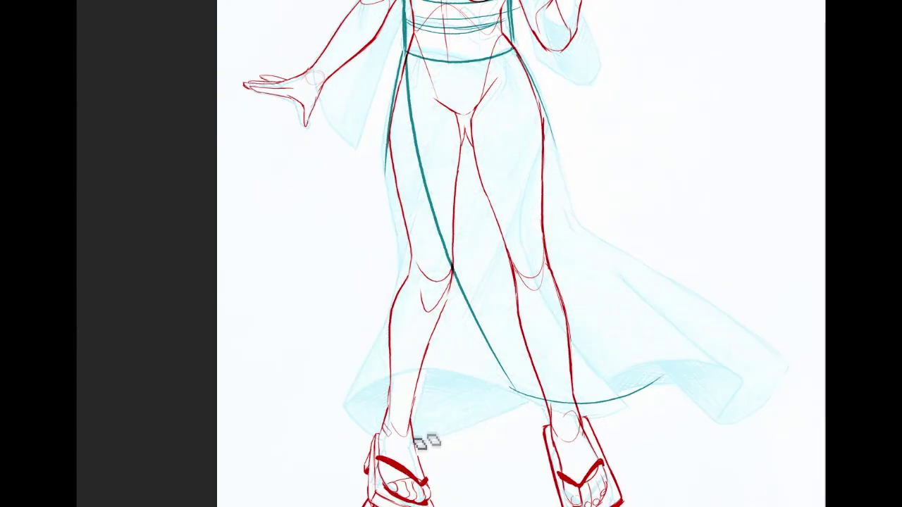
drag(427, 447, 368, 373)
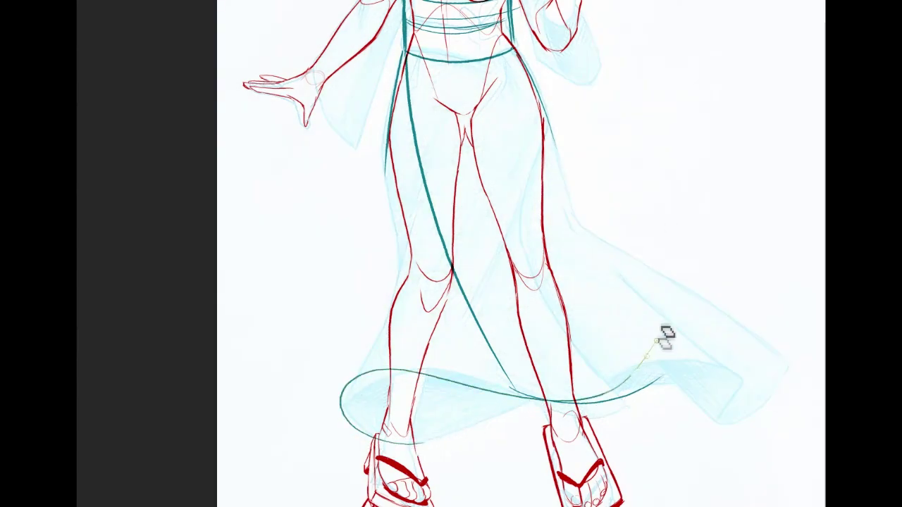
key(ctrl+z)
mouse_move(492, 420)
mouse_down()
mouse_move(374, 439)
mouse_move(371, 384)
mouse_move(665, 389)
mouse_move(687, 325)
mouse_move(682, 362)
mouse_move(669, 378)
mouse_move(547, 401)
mouse_up()
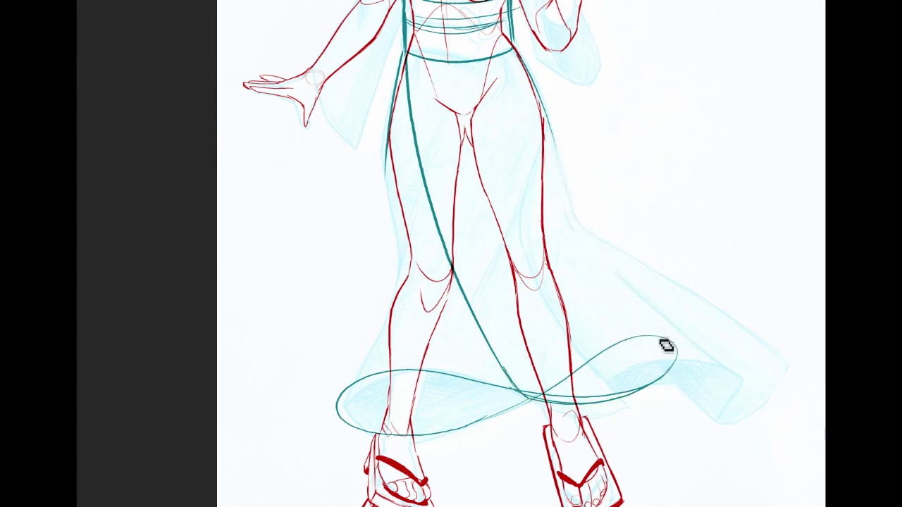
Draw the skirt's side contours from the hips to the hem loops and a curved guide line around the knees
mouse_move(682, 358)
mouse_down()
mouse_move(632, 296)
mouse_move(509, 189)
mouse_move(628, 294)
mouse_move(581, 240)
mouse_move(644, 315)
mouse_up()
drag(549, 123, 585, 260)
mouse_move(437, 219)
mouse_down()
mouse_move(604, 281)
mouse_move(585, 249)
mouse_up()
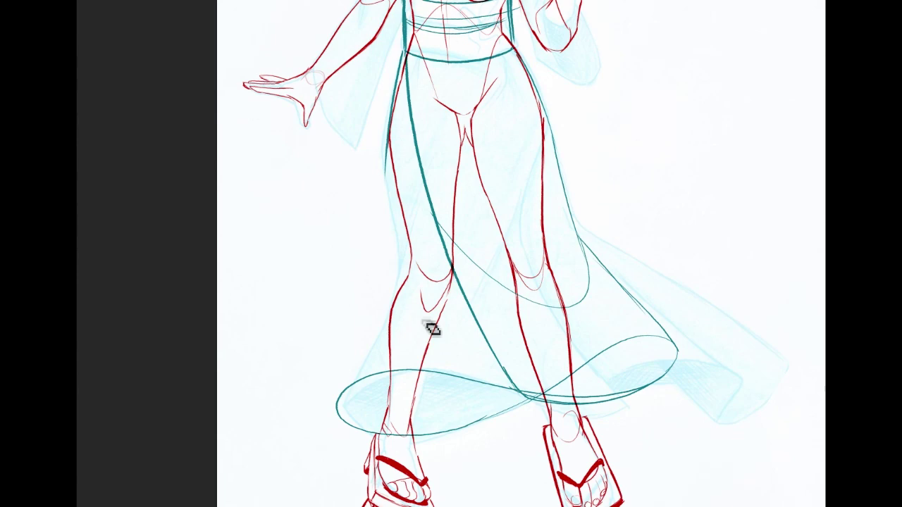
drag(388, 170, 386, 296)
drag(345, 397, 386, 288)
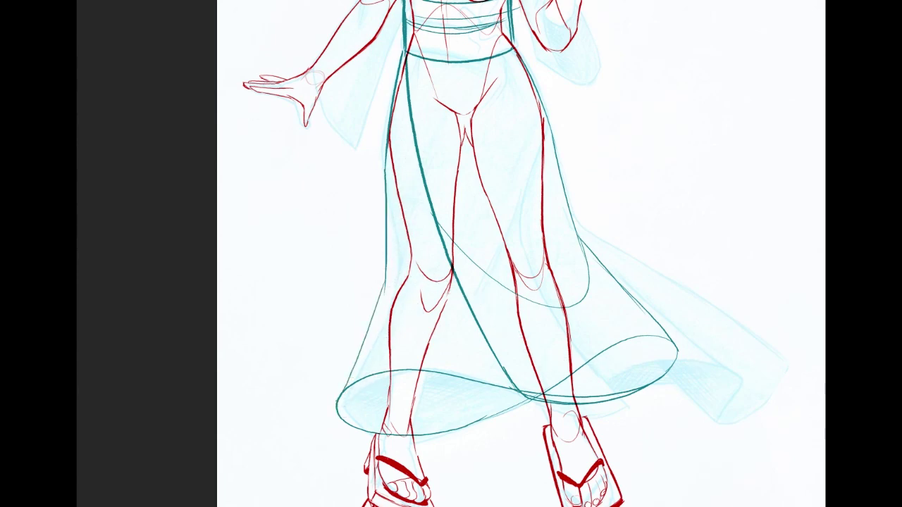
Clean up the hem line, break its hidden far edge into dashes and hatch the visible inside of the skirt
scroll(509, 254, down, 1)
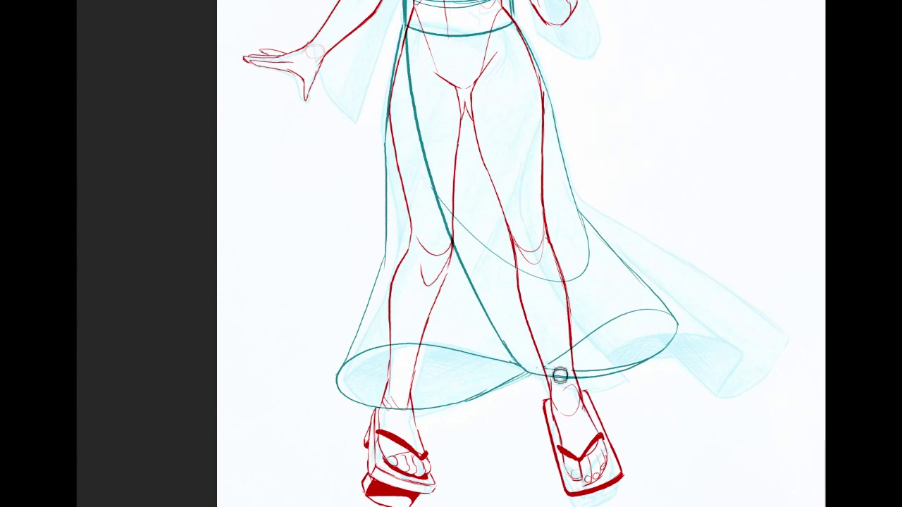
mouse_move(589, 372)
mouse_down()
mouse_move(596, 327)
mouse_move(629, 324)
mouse_move(637, 302)
mouse_move(671, 321)
mouse_move(598, 370)
mouse_up()
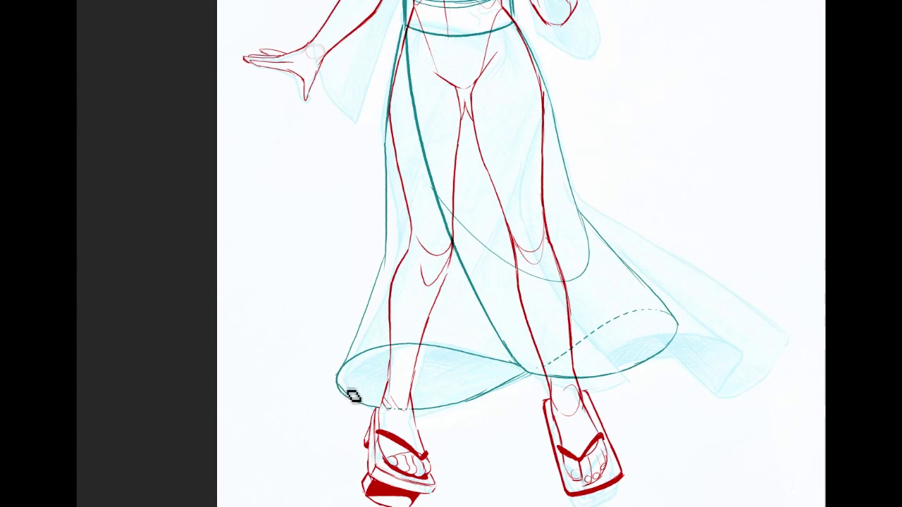
mouse_move(367, 398)
mouse_down()
mouse_move(360, 365)
mouse_move(394, 387)
mouse_move(394, 356)
mouse_move(429, 415)
mouse_move(443, 410)
mouse_move(426, 369)
mouse_move(471, 405)
mouse_move(448, 358)
mouse_move(506, 379)
mouse_up()
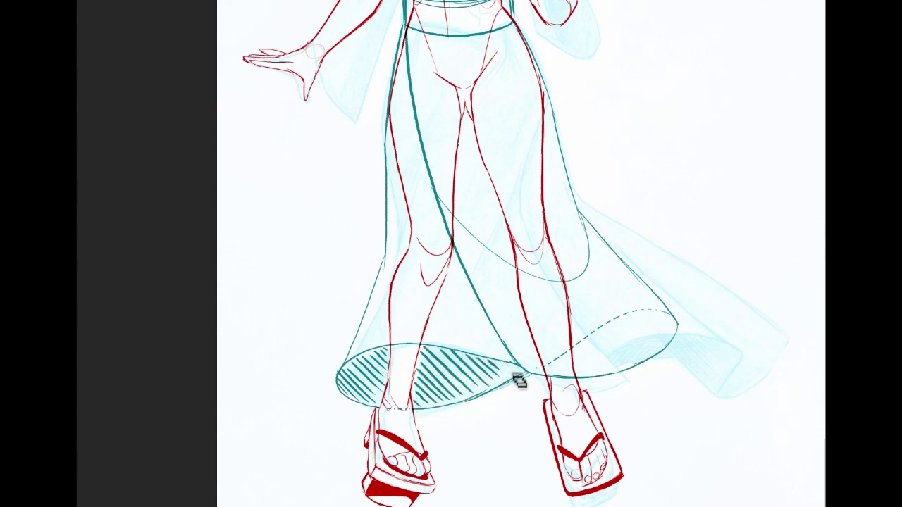
Draw the outstretched arm's sleeve in teal along the top of the arm, with a double-lined opening hanging from the wrist
drag(790, 365, 804, 282)
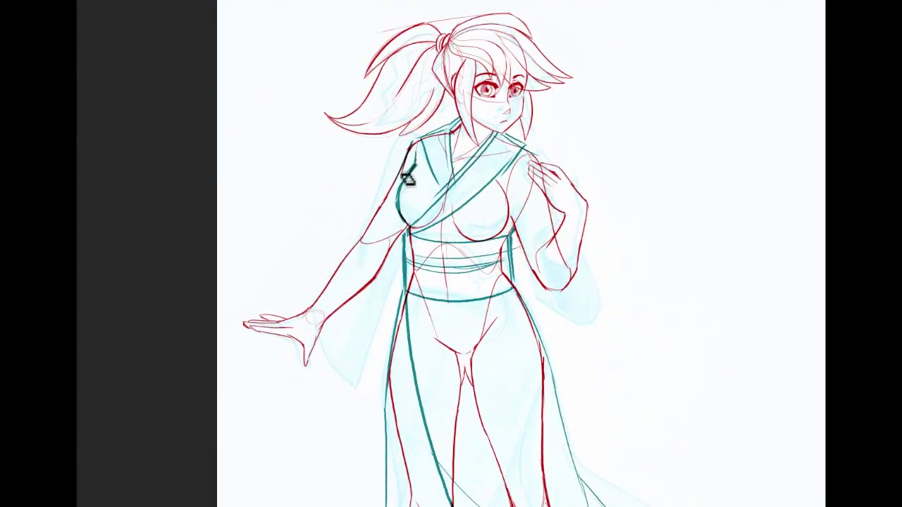
mouse_move(387, 206)
mouse_down()
mouse_move(314, 305)
mouse_move(364, 408)
mouse_up()
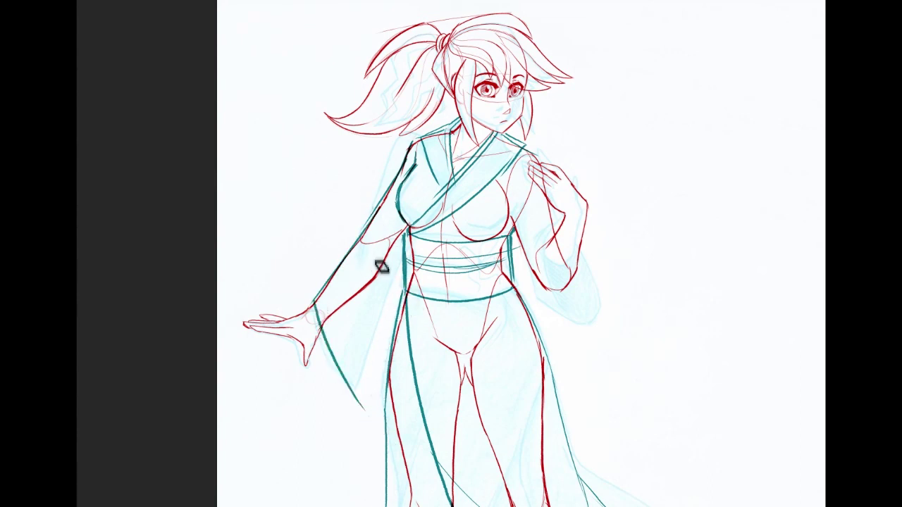
mouse_move(361, 241)
mouse_down()
mouse_move(390, 258)
mouse_move(370, 311)
mouse_move(392, 274)
mouse_move(400, 289)
mouse_move(394, 252)
mouse_move(412, 308)
mouse_up()
key(ctrl+z)
drag(391, 258, 408, 308)
key(ctrl+z)
drag(318, 334, 375, 437)
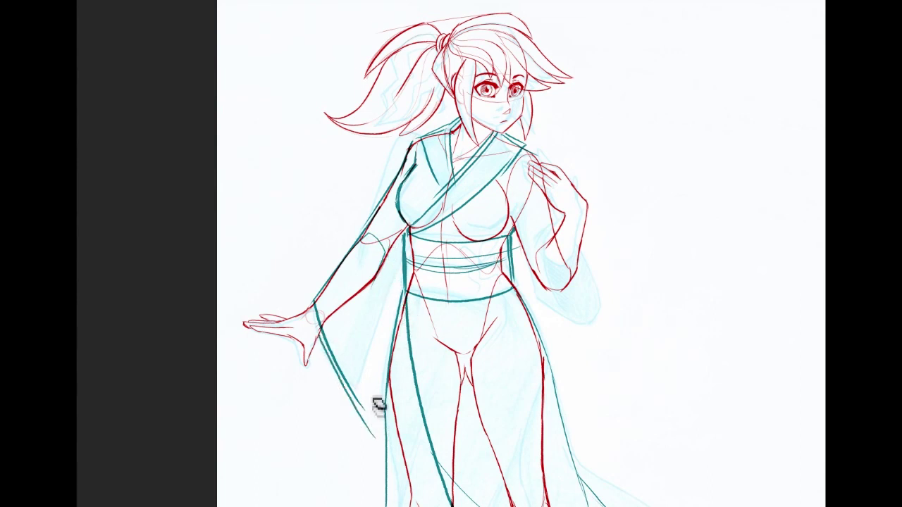
Draw the pointed bow edge behind the obi and reinforce the hanging opening of the outstretched arm's sleeve
drag(409, 304, 384, 269)
key(ctrl+z)
mouse_move(405, 234)
mouse_down()
mouse_move(393, 275)
mouse_move(403, 308)
mouse_up()
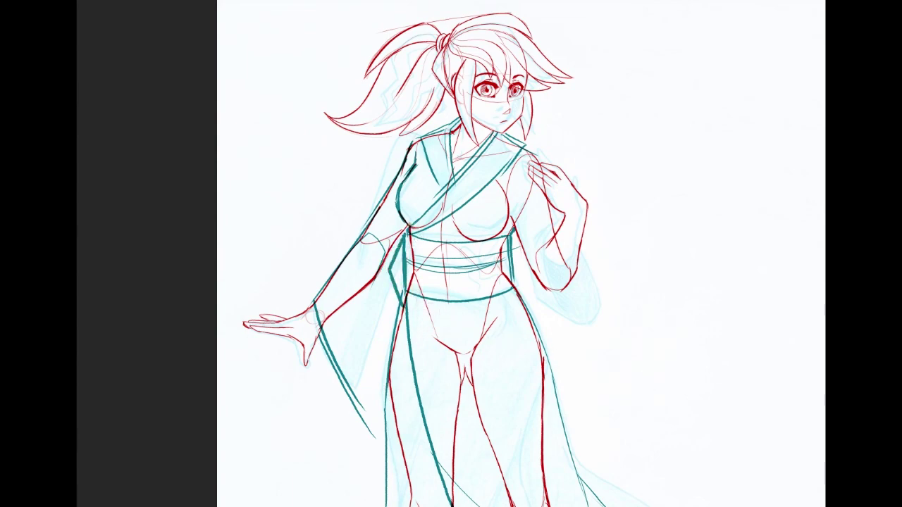
drag(315, 379, 289, 298)
drag(294, 252, 348, 345)
mouse_move(323, 307)
mouse_down()
mouse_move(368, 373)
mouse_move(351, 330)
mouse_move(355, 341)
mouse_move(331, 321)
mouse_move(354, 360)
mouse_up()
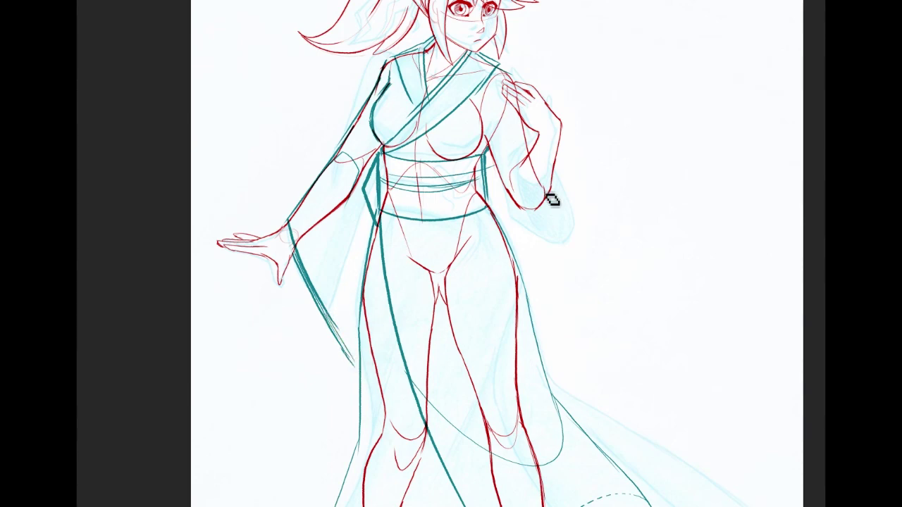
Draw the raised arm's long hanging sleeve in teal with its narrow opening, elbow folds, inner edge and curved bottom
drag(549, 142, 589, 271)
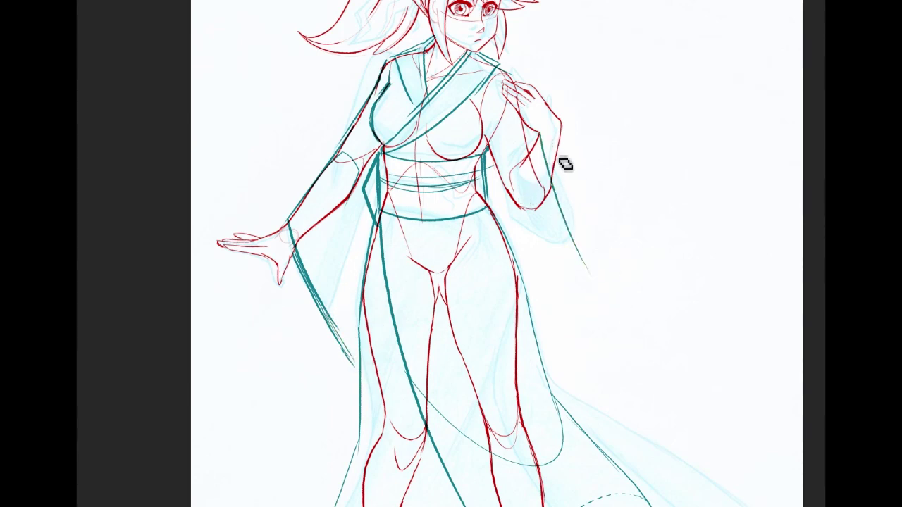
drag(562, 154, 598, 294)
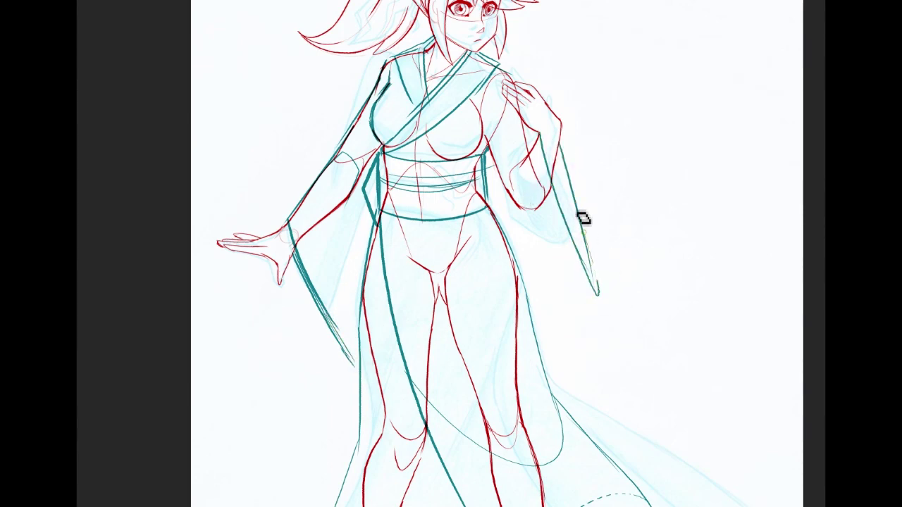
drag(539, 135, 529, 245)
mouse_move(509, 175)
mouse_down()
mouse_move(542, 294)
mouse_move(607, 310)
mouse_up()
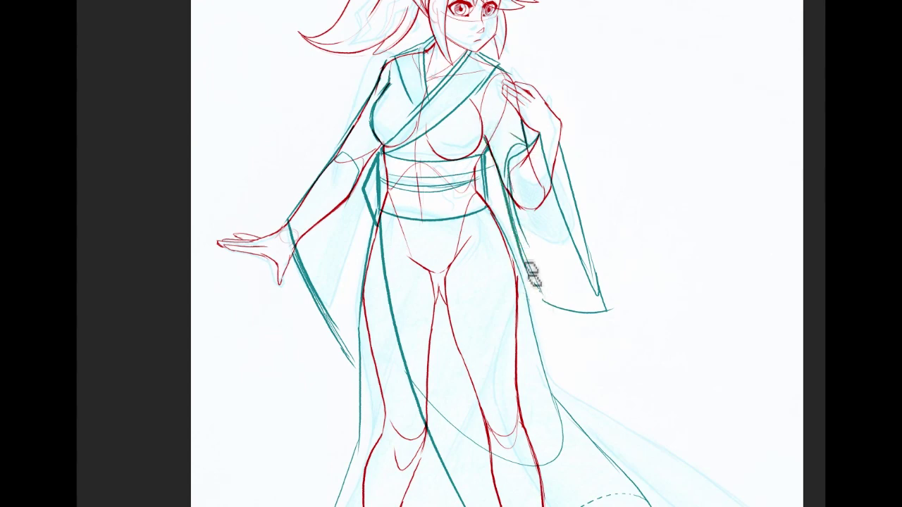
Extend the outstretched sleeve's edge around the wrist and sketch diagonal lines across the forearm
mouse_move(301, 292)
mouse_down()
mouse_move(328, 366)
mouse_move(320, 374)
mouse_move(328, 338)
mouse_up()
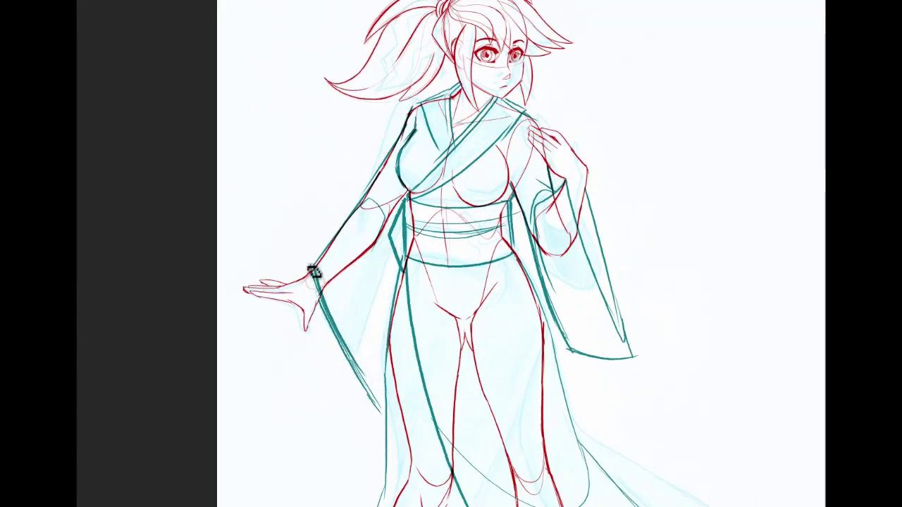
mouse_move(349, 235)
mouse_down()
mouse_move(371, 272)
mouse_move(396, 275)
mouse_up()
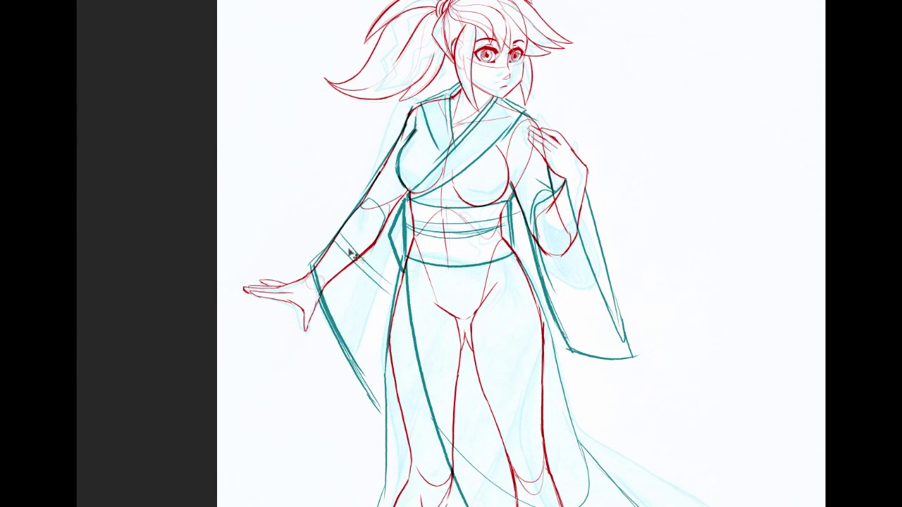
scroll(692, 329, down, 2)
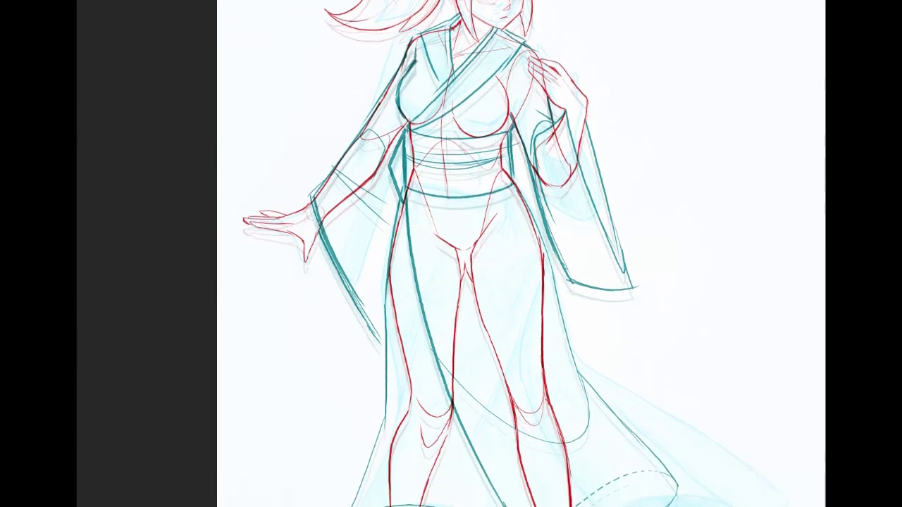
scroll(634, 371, up, 4)
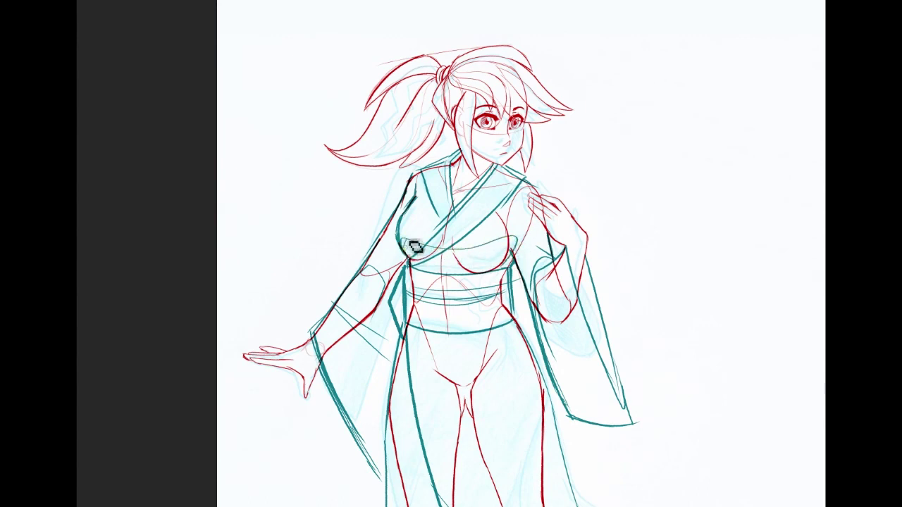
Hatch the band between the bust and the obi with short diagonal teal strokes
mouse_move(414, 268)
mouse_down()
mouse_move(442, 253)
mouse_move(455, 257)
mouse_move(450, 274)
mouse_move(458, 282)
mouse_move(494, 247)
mouse_move(500, 271)
mouse_move(507, 276)
mouse_move(520, 254)
mouse_up()
scroll(737, 274, up, 6)
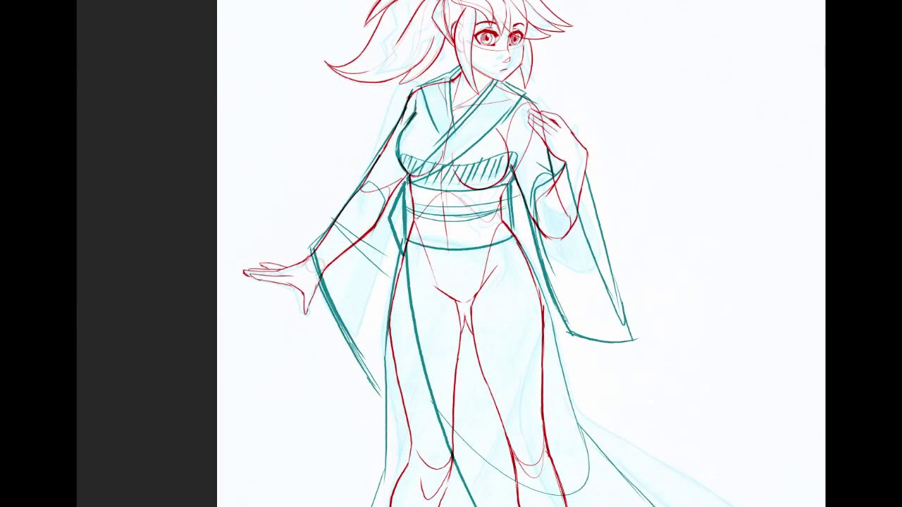
scroll(521, 254, up, 3)
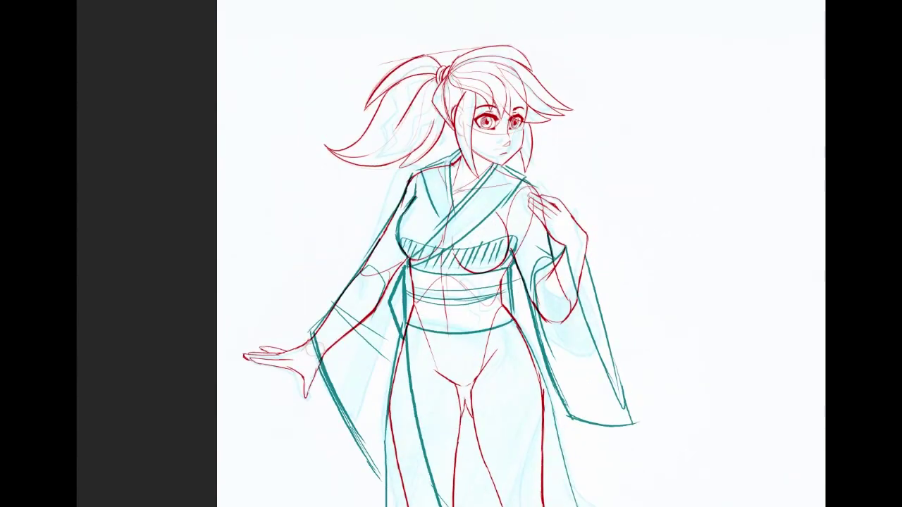
scroll(521, 254, down, 10)
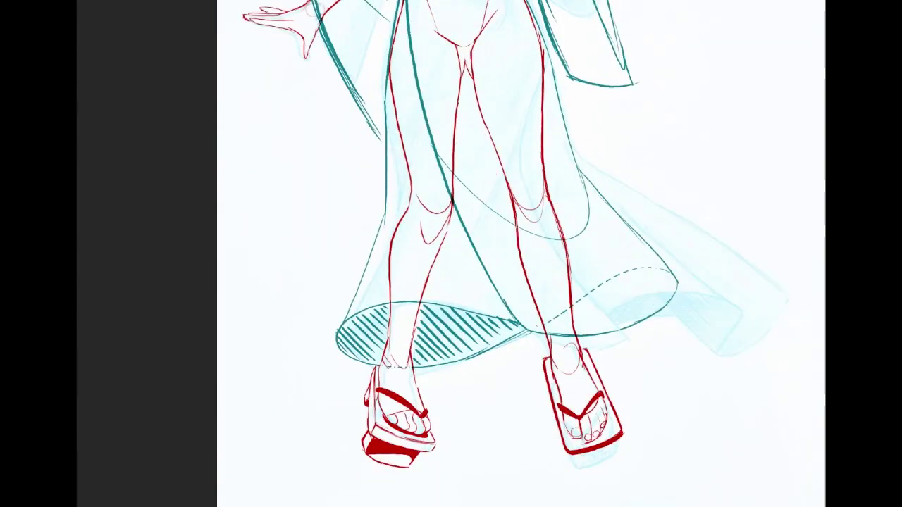
Hide the original blue drawing and the red figure to examine the teal kimono lines on their own
scroll(521, 253, up, 10)
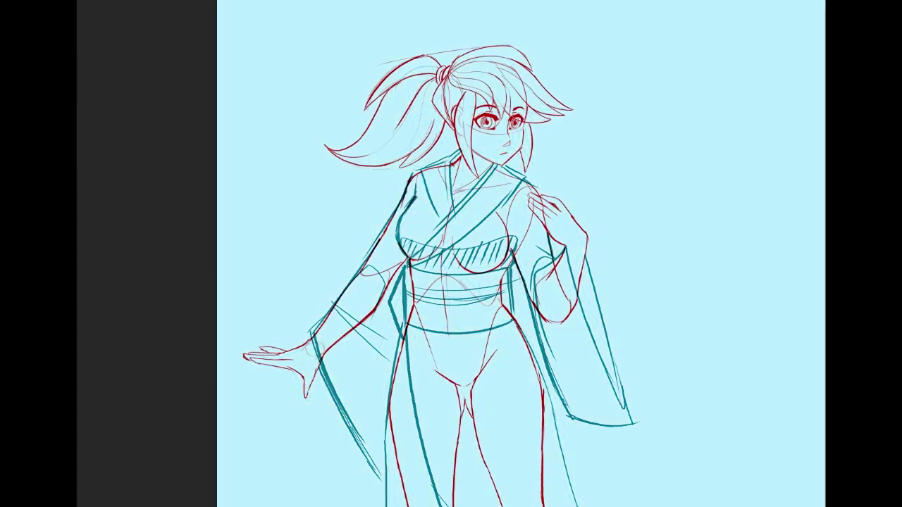
scroll(521, 254, down, 10)
scroll(521, 254, up, 3)
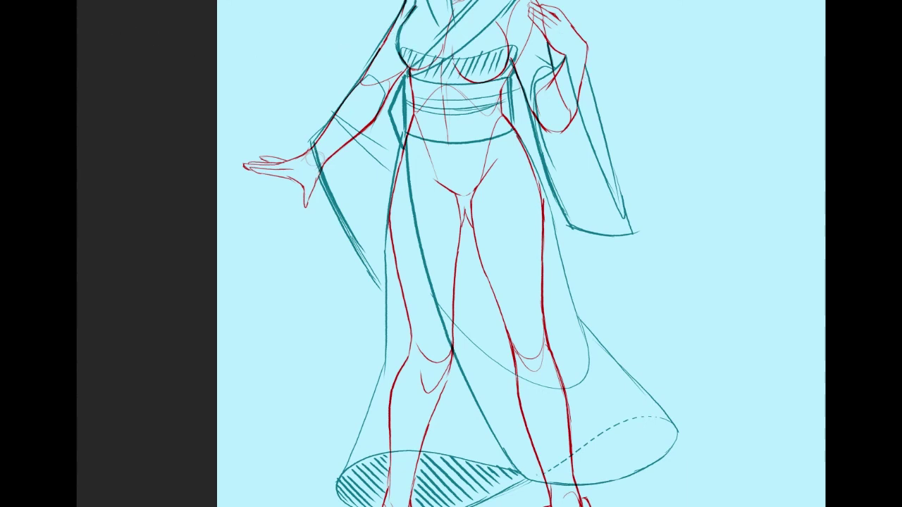
key(ctrl+comma)
scroll(474, 253, down, 4)
scroll(473, 253, up, 8)
scroll(473, 308, down, 3)
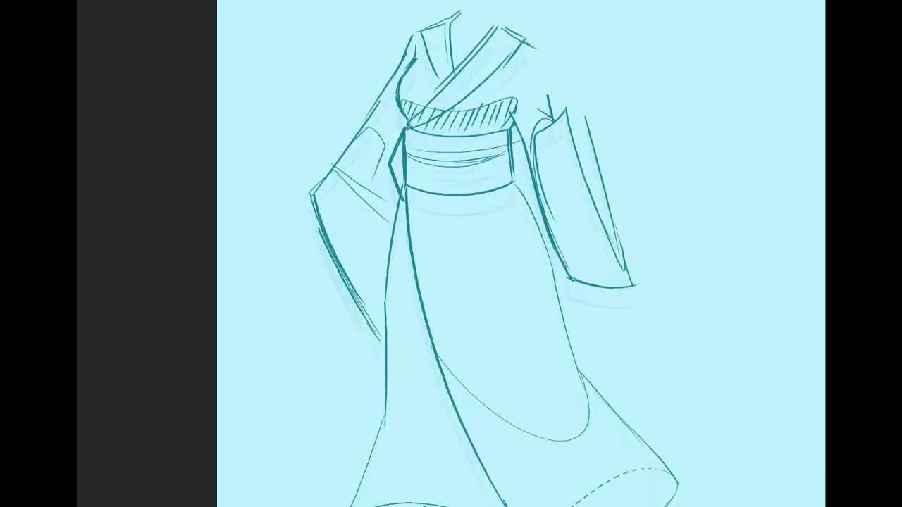
scroll(474, 307, up, 1)
scroll(766, 136, up, 1)
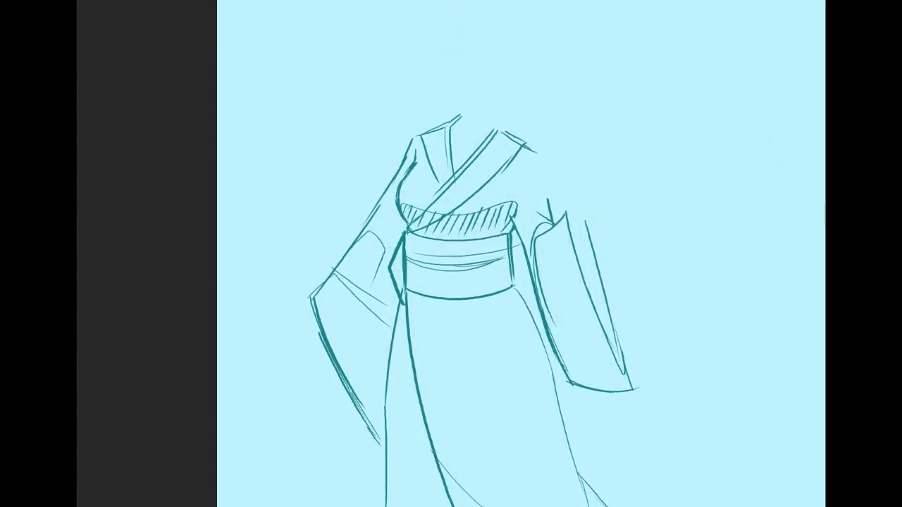
Show the red figure again to compare body and kimono from head to sandals, and restore the original blue drawing
key(ctrl+comma)
key(ctrl+comma)
scroll(461, 254, down, 4)
scroll(461, 254, up, 4)
scroll(461, 254, up, 1)
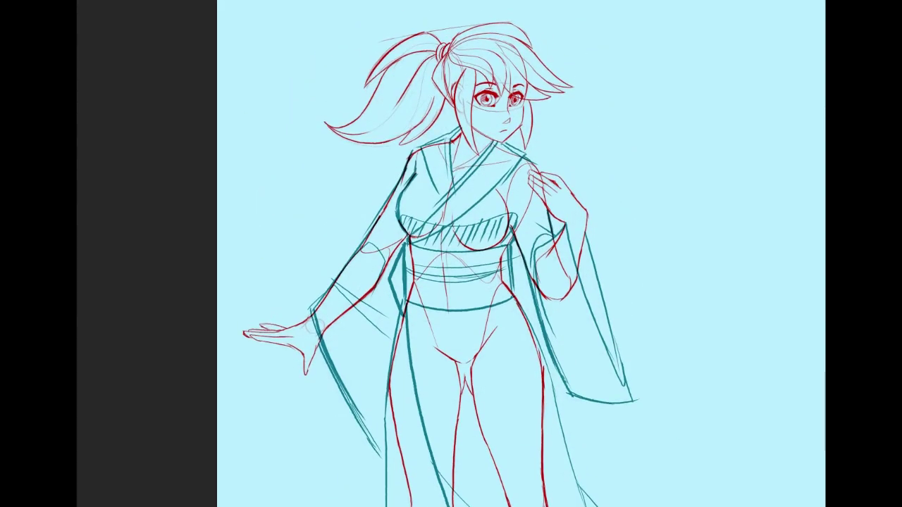
scroll(461, 253, down, 9)
drag(308, 205, 300, 202)
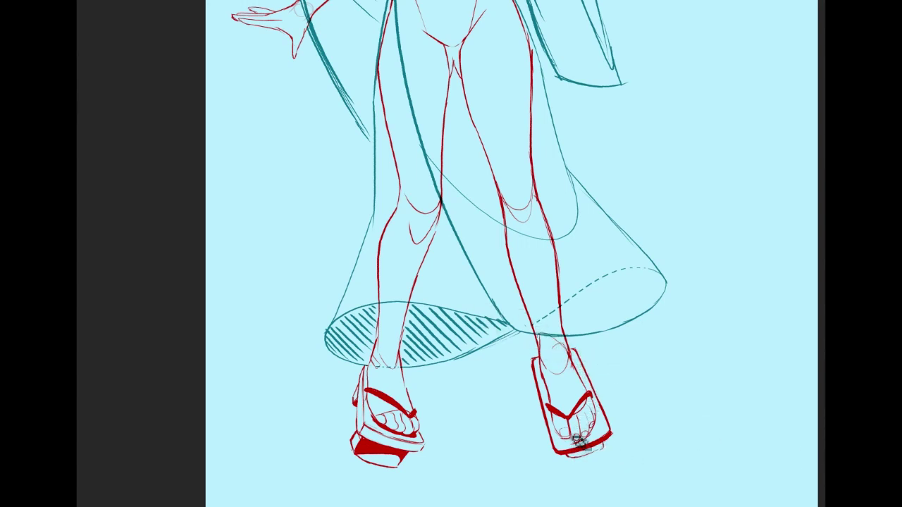
mouse_move(493, 127)
mouse_down()
mouse_move(477, 125)
mouse_move(504, 466)
mouse_up()
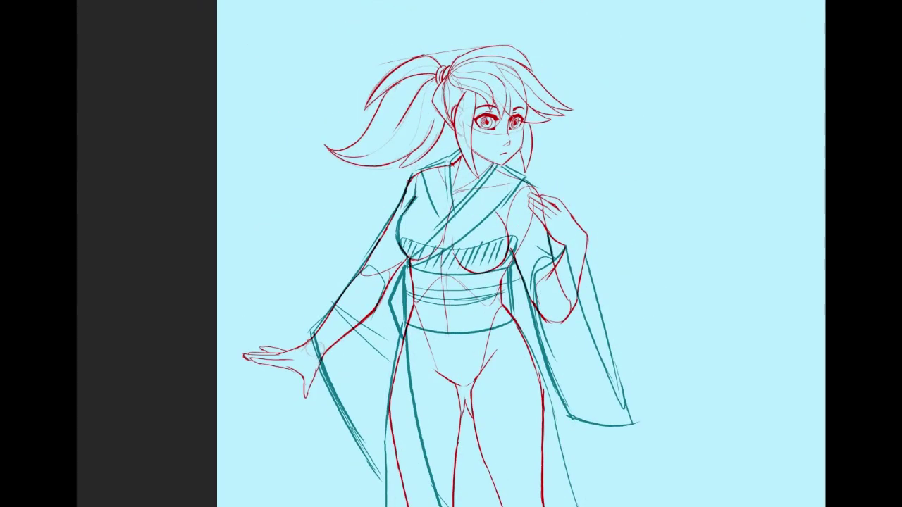
scroll(522, 254, down, 5)
scroll(521, 254, up, 4)
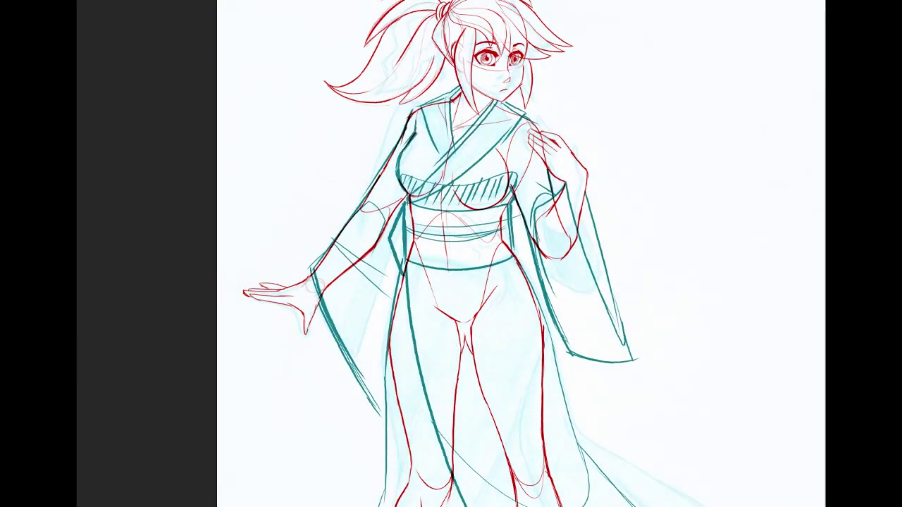
Crop the canvas along its upper and lower edges to remove the light blue strip above the drawing, and view the full picture
key(ctrl+plus)
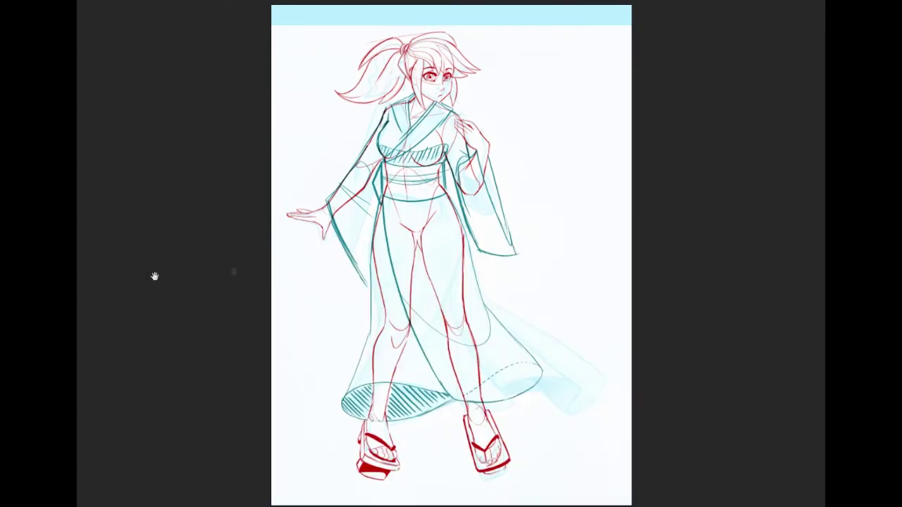
key(ctrl+0)
key(ctrl+t)
drag(451, 6, 452, 16)
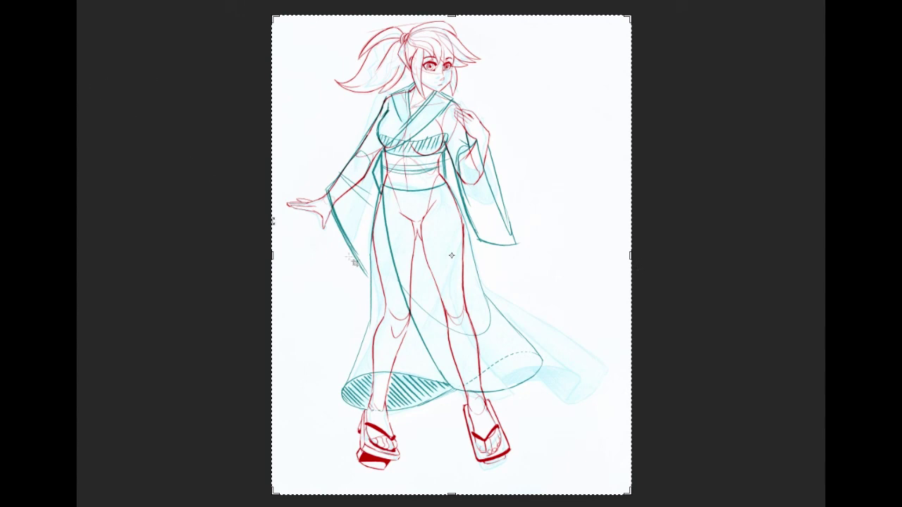
drag(451, 493, 470, 472)
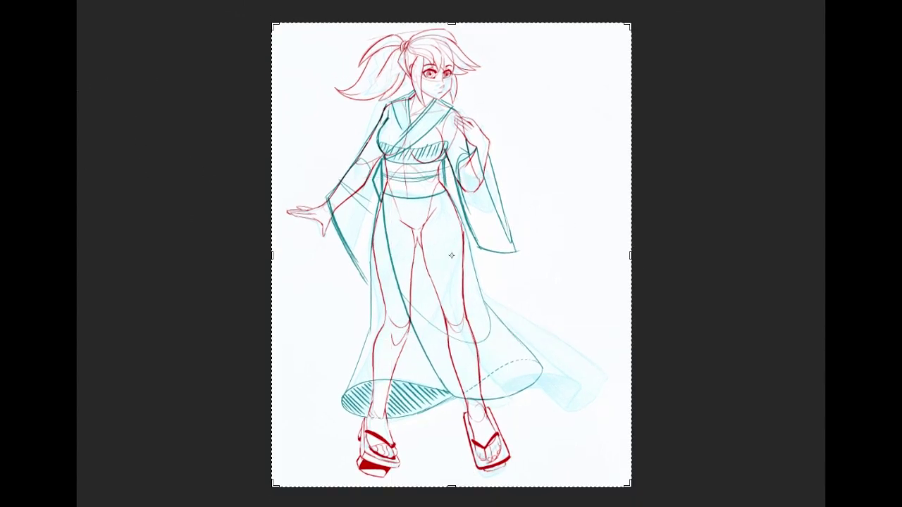
key(Return)
key(ctrl+0)
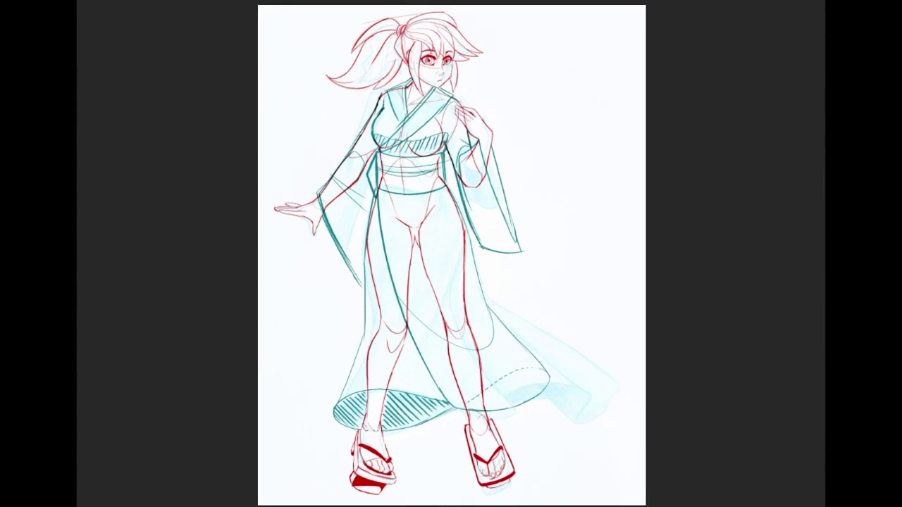
key(ctrl+comma)
key(ctrl+comma)
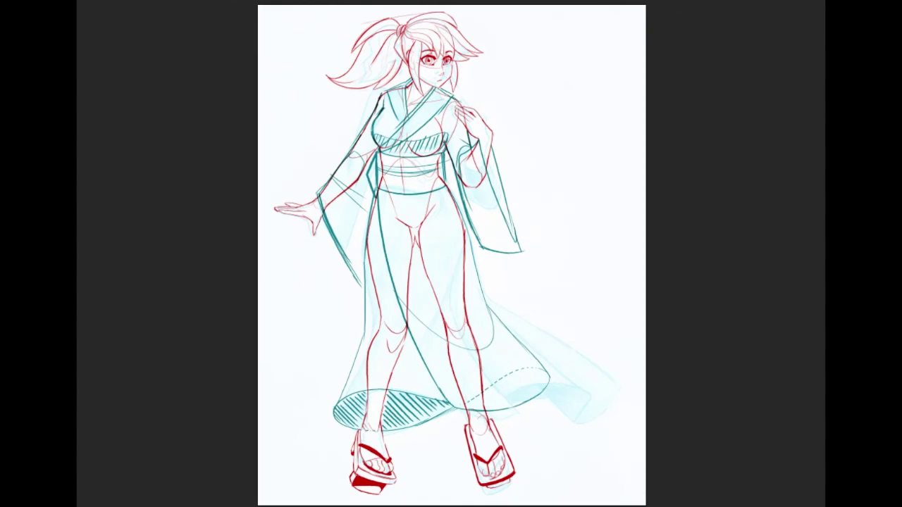